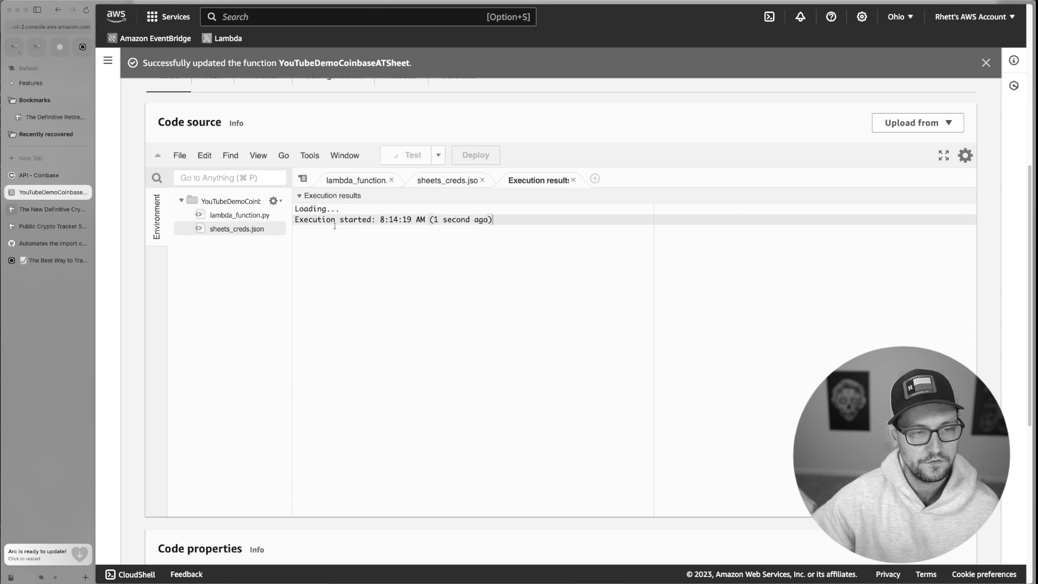
Check The New Definitive Crypto Sheet for the new Coinbase rows from the test run.
{"action": "left_click", "coordinate": [53, 212]}
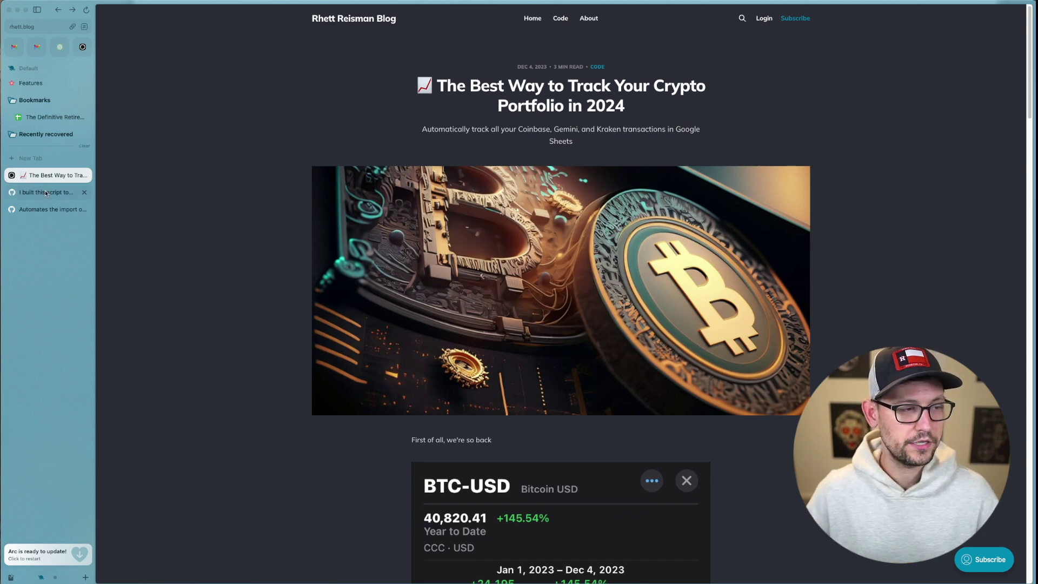
Scroll the blog post to the two GitHub Gist script options, full and Coinbase-only.
{"action": "scroll", "coordinate": [577, 325], "scroll_direction": "down", "scroll_amount": 20}
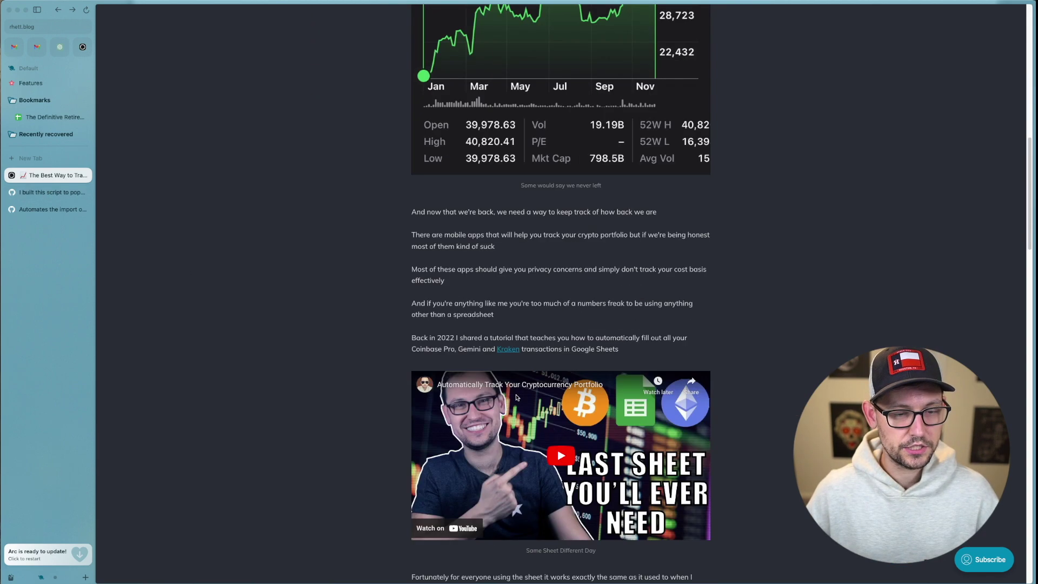
{"action": "scroll", "coordinate": [577, 325], "scroll_direction": "up", "scroll_amount": 5}
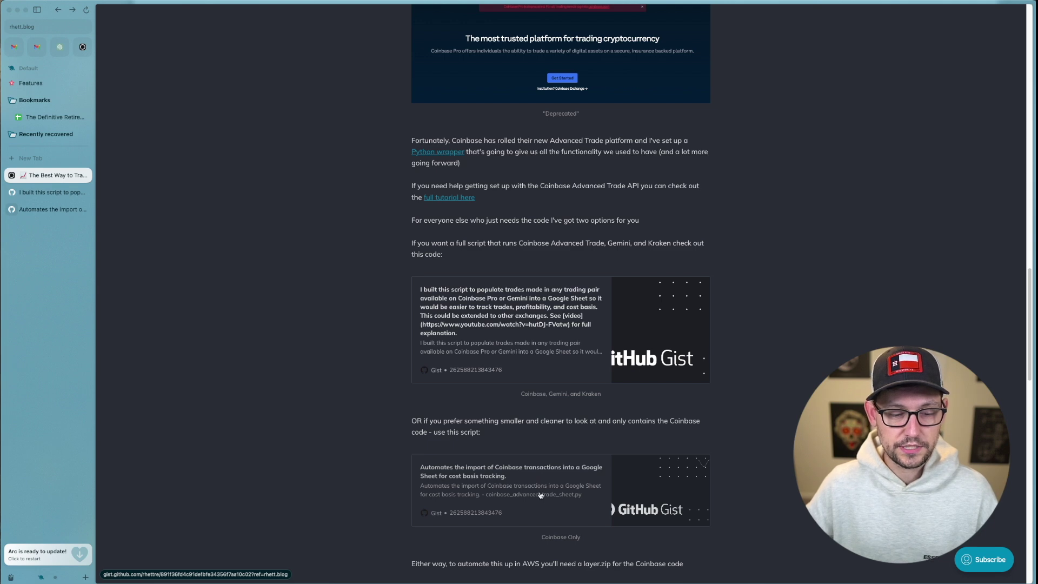
Open the Coinbase-only gist and copy the spreadsheet link on line 8.
{"action": "left_click", "coordinate": [546, 504]}
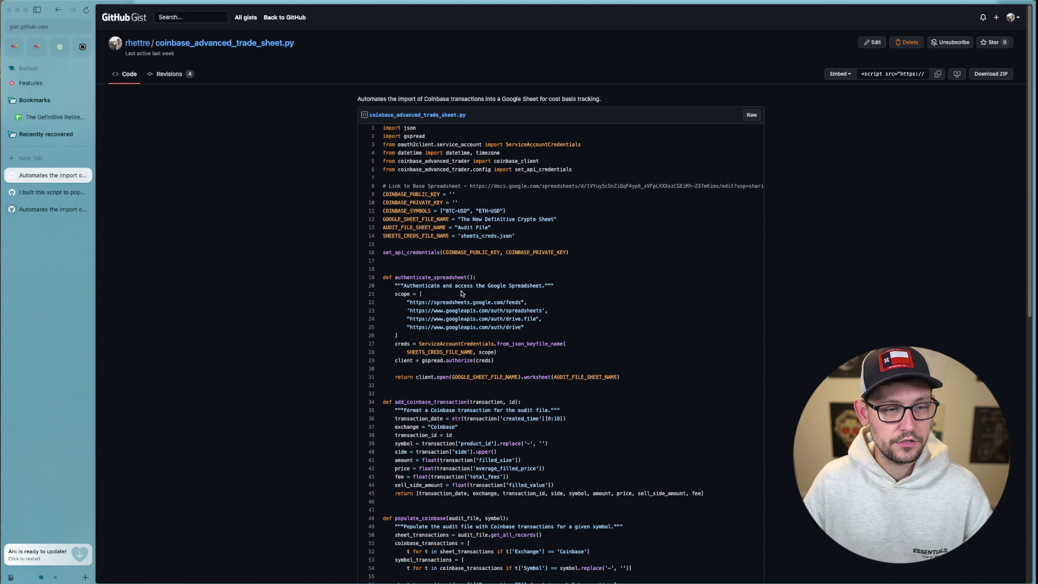
{"action": "double_click", "coordinate": [475, 187]}
{"action": "left_click_drag", "start_coordinate": [475, 187], "coordinate": [759, 192]}
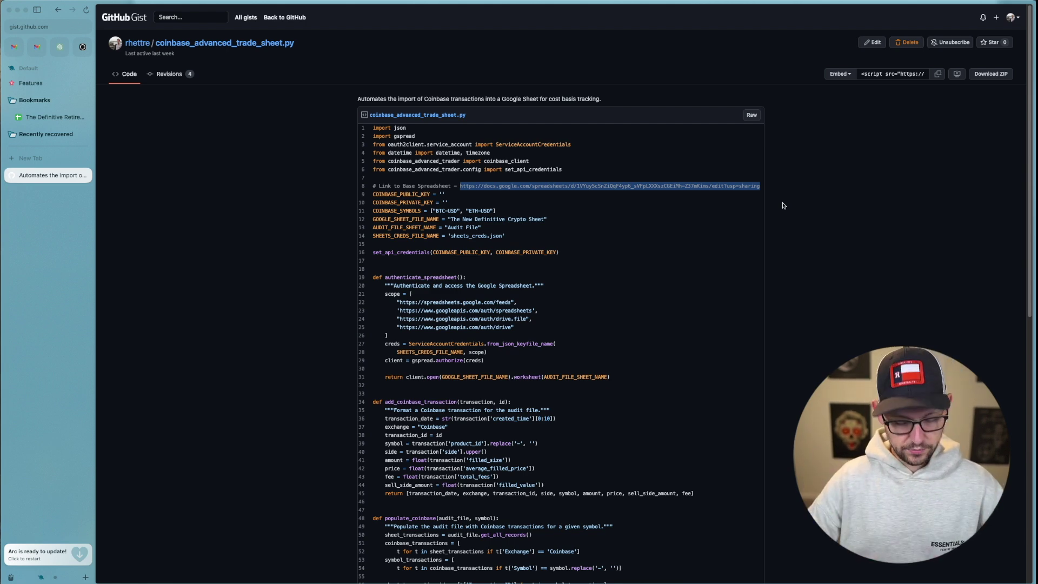
{"action": "key", "text": "super+c"}
Load the copied link in a new tab to reach the Public Crypto Tracker Sheet.
{"action": "key", "text": "super+t"}
{"action": "key", "text": "super+v"}
{"action": "key", "text": "Return"}
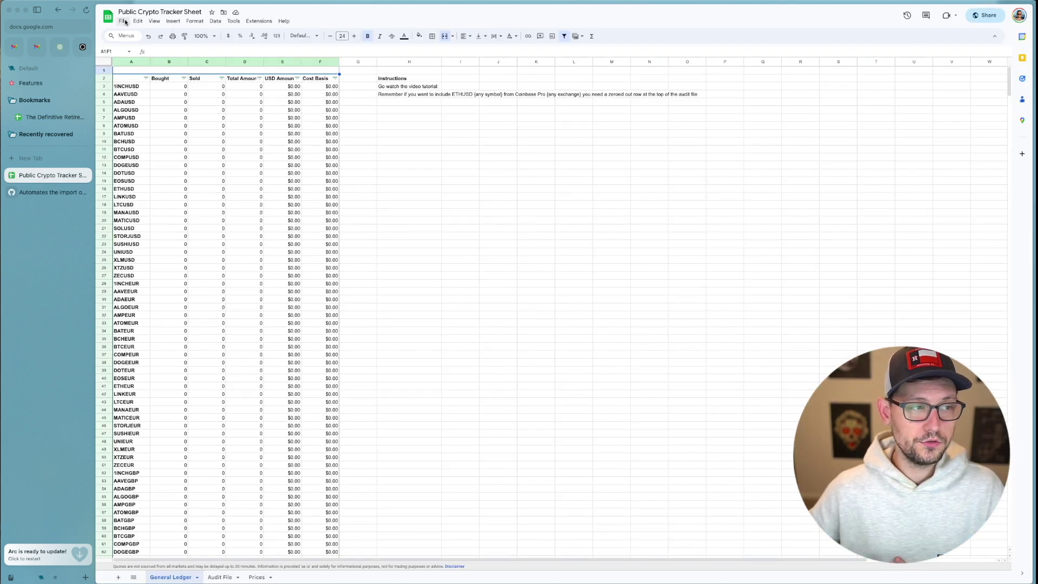
Look at the public sheet's File options, then check The New Definitive Crypto Sheet's sharing.
{"action": "left_click", "coordinate": [123, 21]}
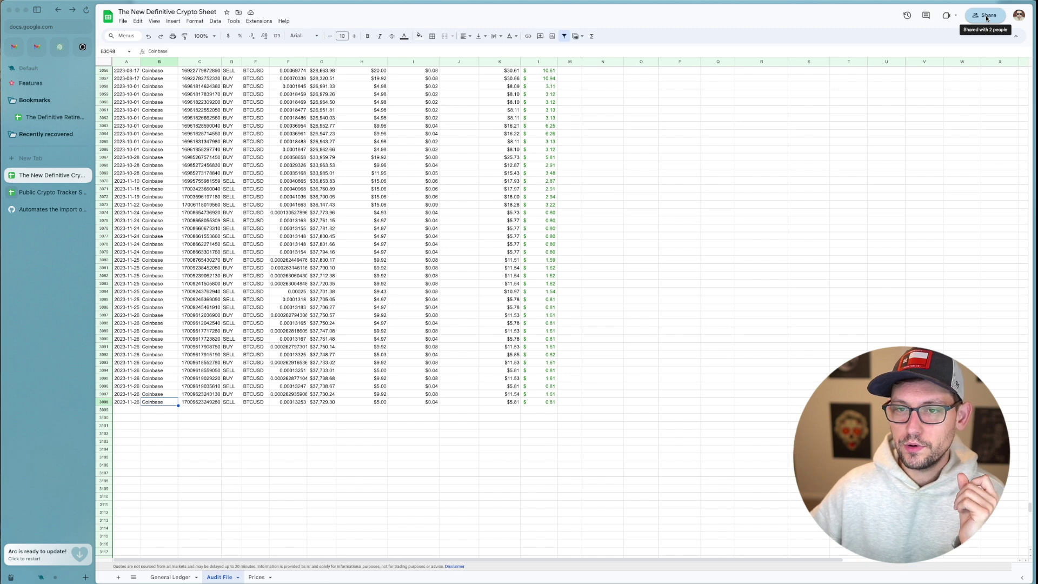
{"action": "left_click", "coordinate": [987, 18]}
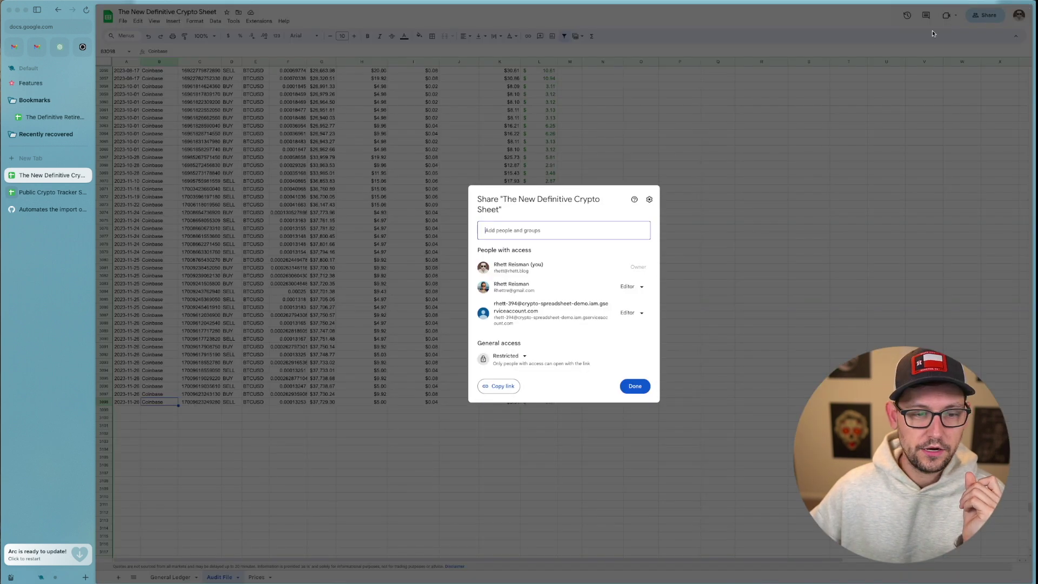
{"action": "mouse_move", "coordinate": [531, 307]}
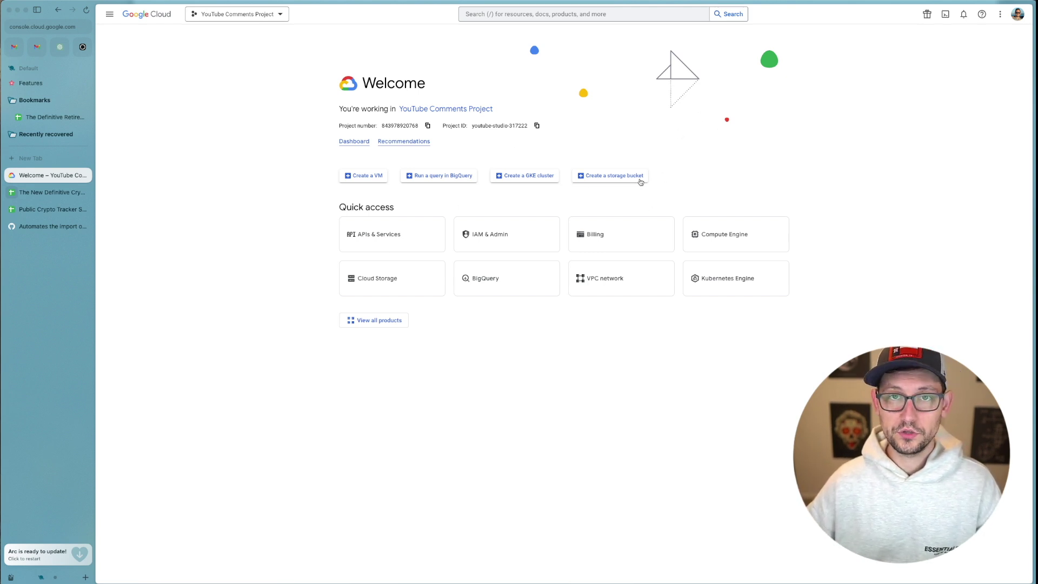
Create the 'YouTube Demo Google Sheets' project and switch to it.
{"action": "left_click", "coordinate": [244, 17]}
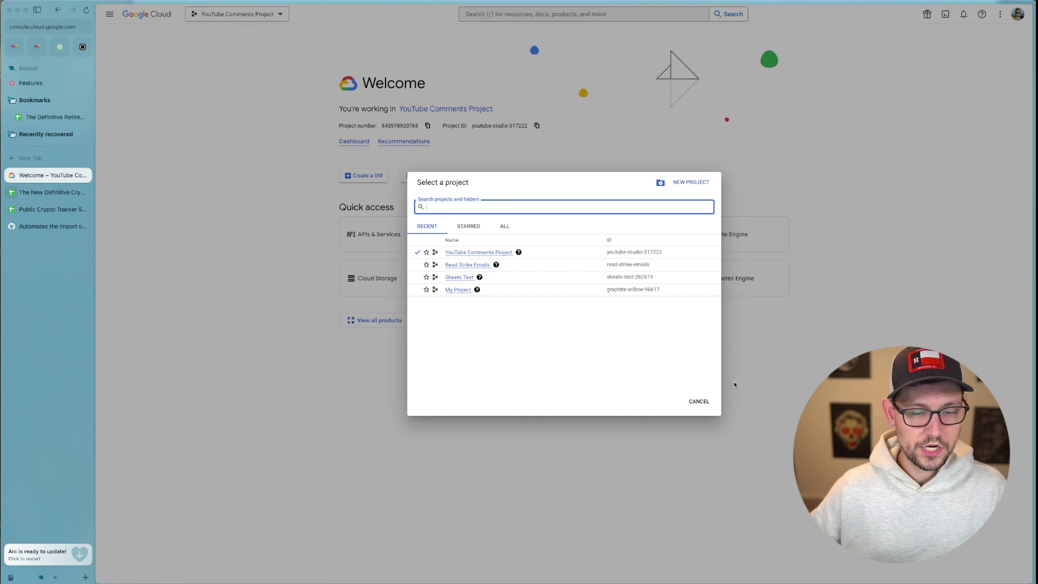
{"action": "left_click", "coordinate": [688, 181]}
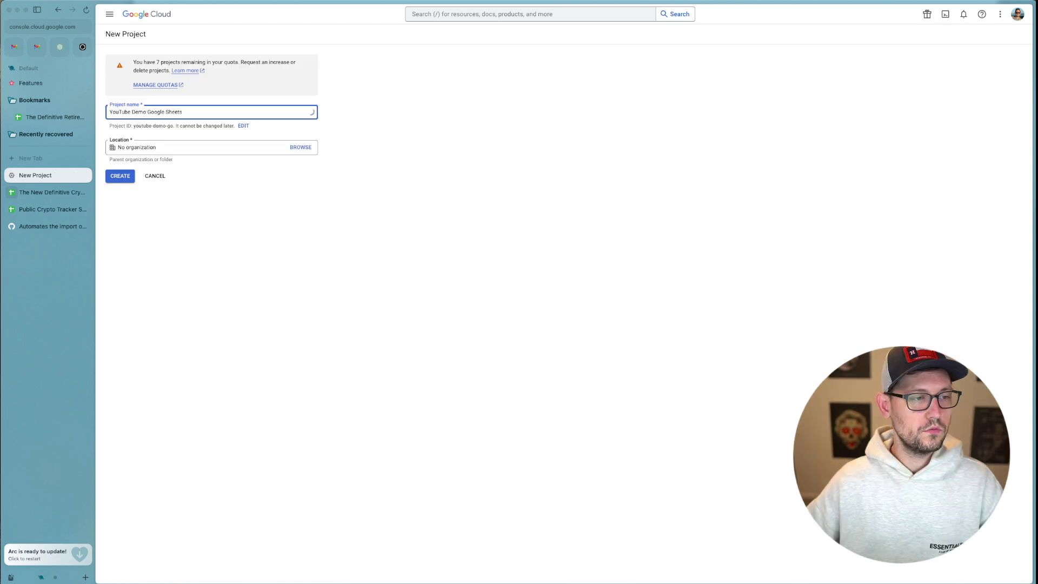
{"action": "left_click", "coordinate": [222, 189]}
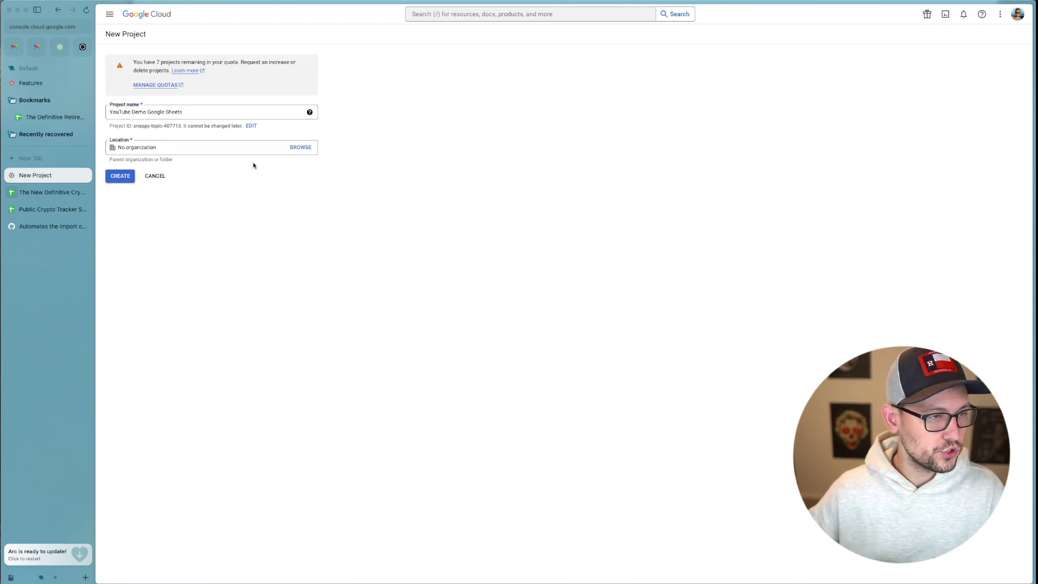
{"action": "left_click", "coordinate": [123, 175]}
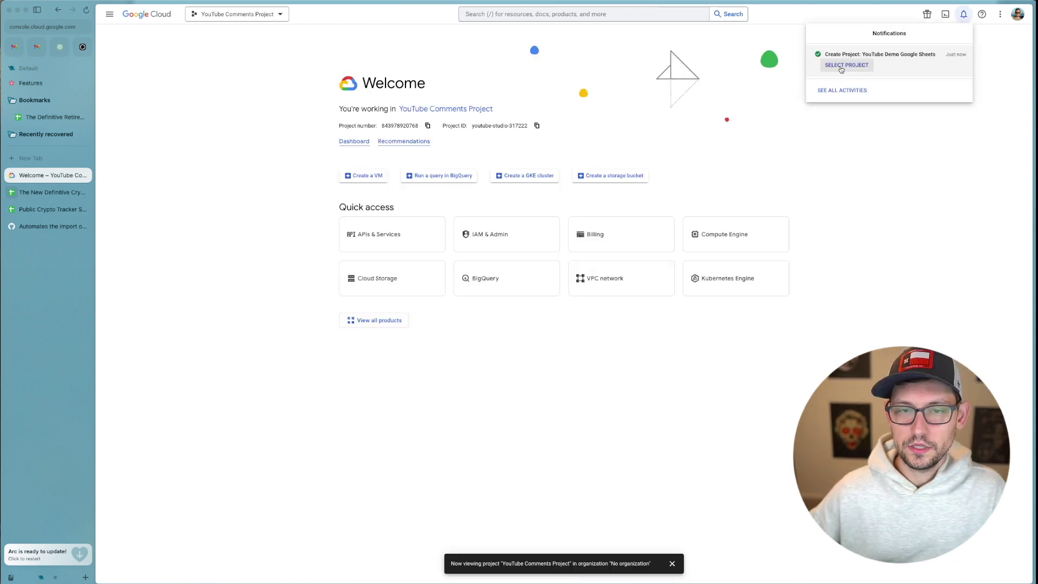
{"action": "left_click", "coordinate": [841, 66]}
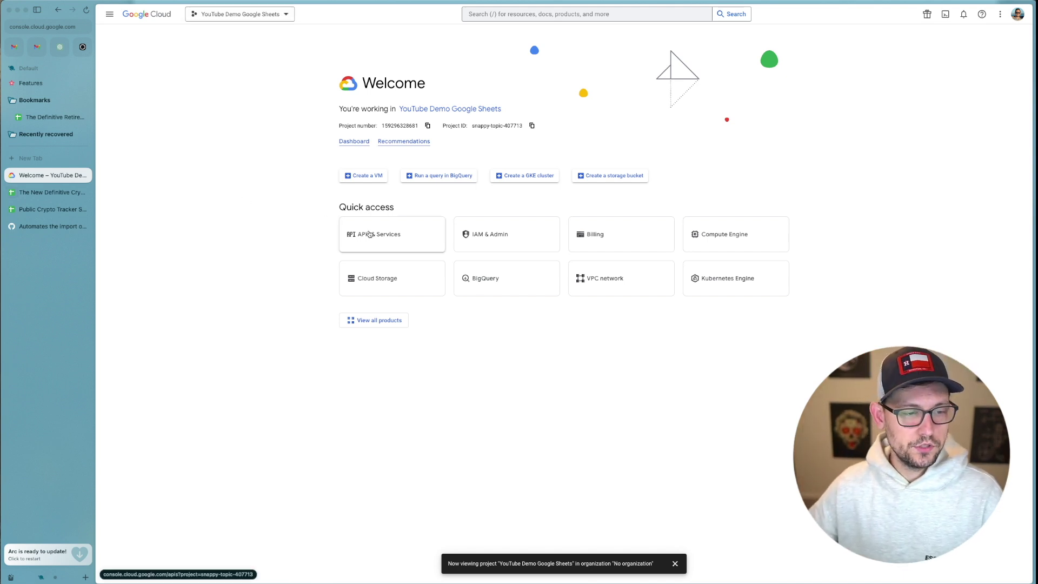
Find 'google drive api' in the API Library and enable the Google Drive API.
{"action": "left_click", "coordinate": [395, 237]}
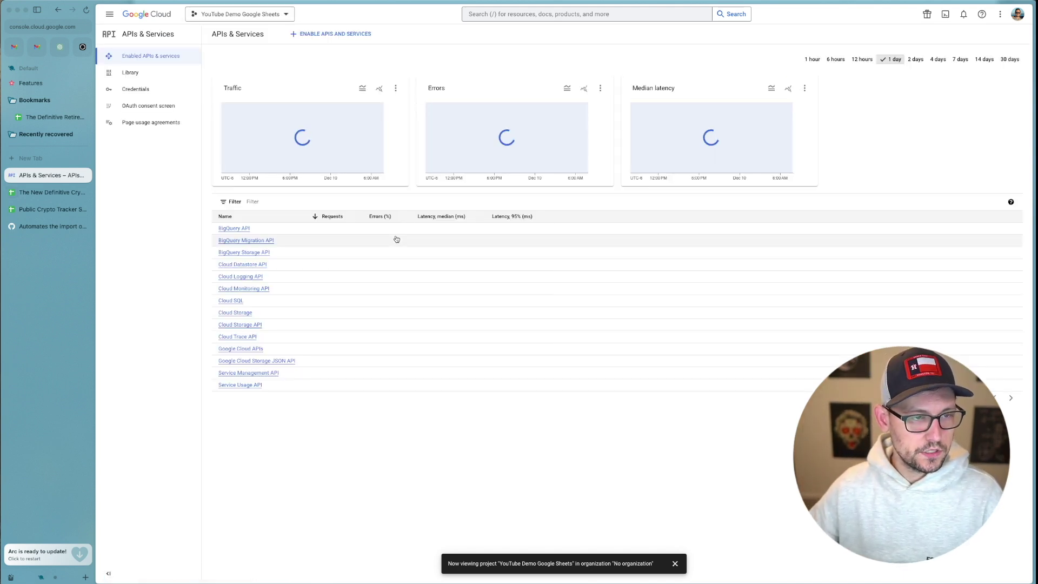
{"action": "left_click", "coordinate": [323, 36]}
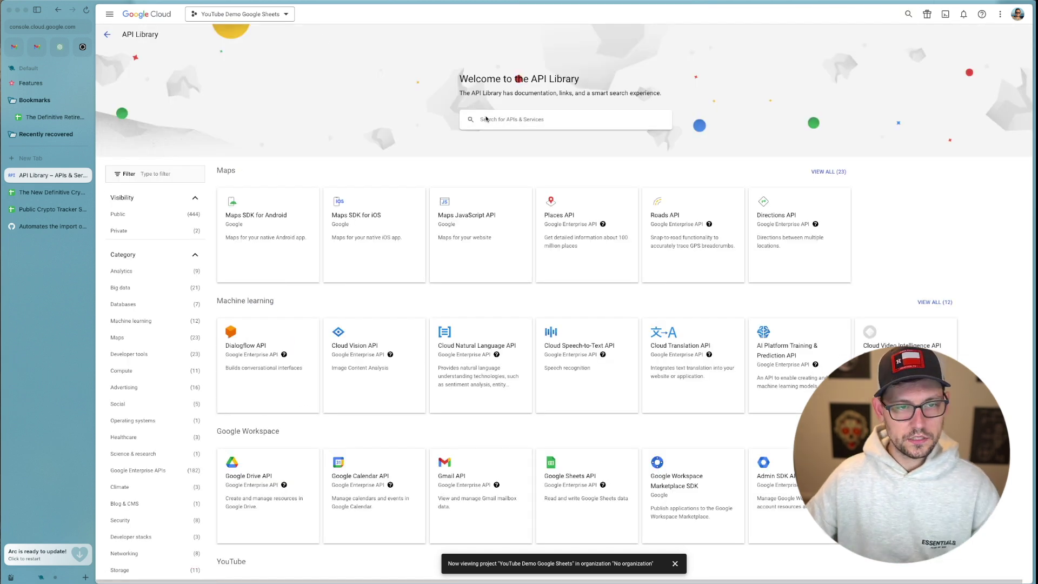
{"action": "left_click", "coordinate": [486, 118]}
{"action": "type", "text": "g"}
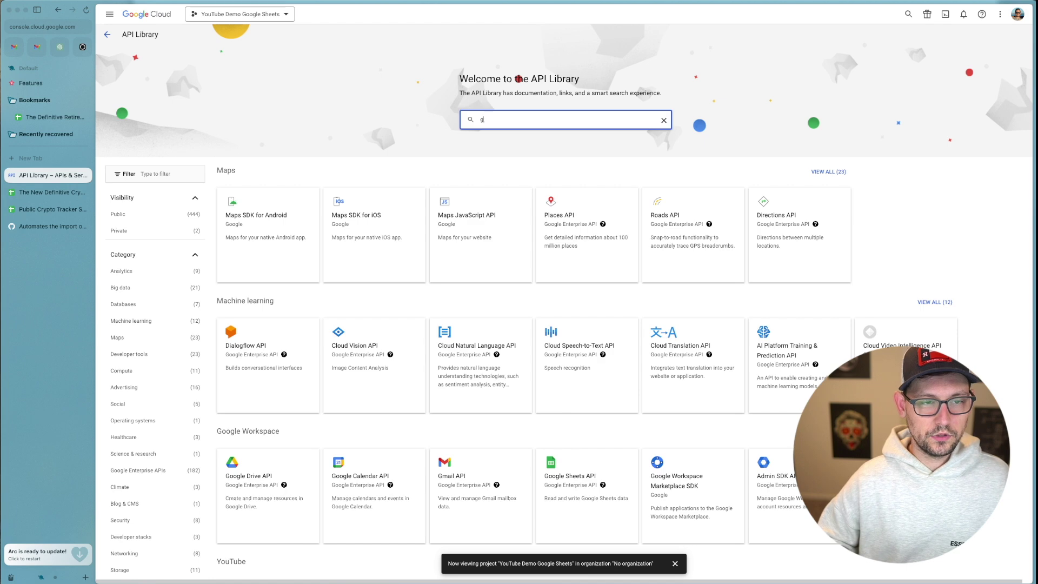
{"action": "type", "text": "oogle drive api"}
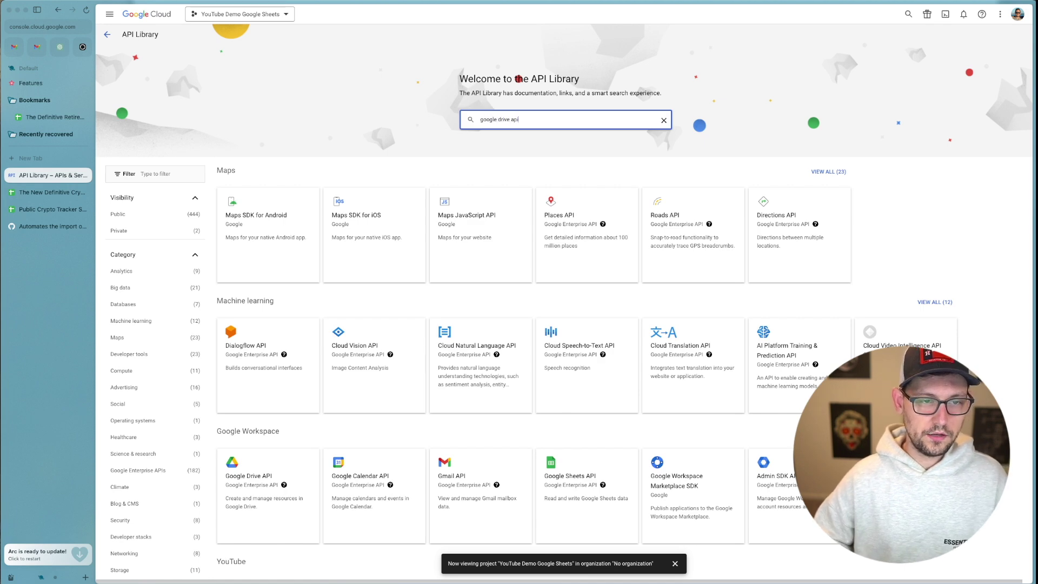
{"action": "key", "text": "Return"}
{"action": "left_click", "coordinate": [365, 121]}
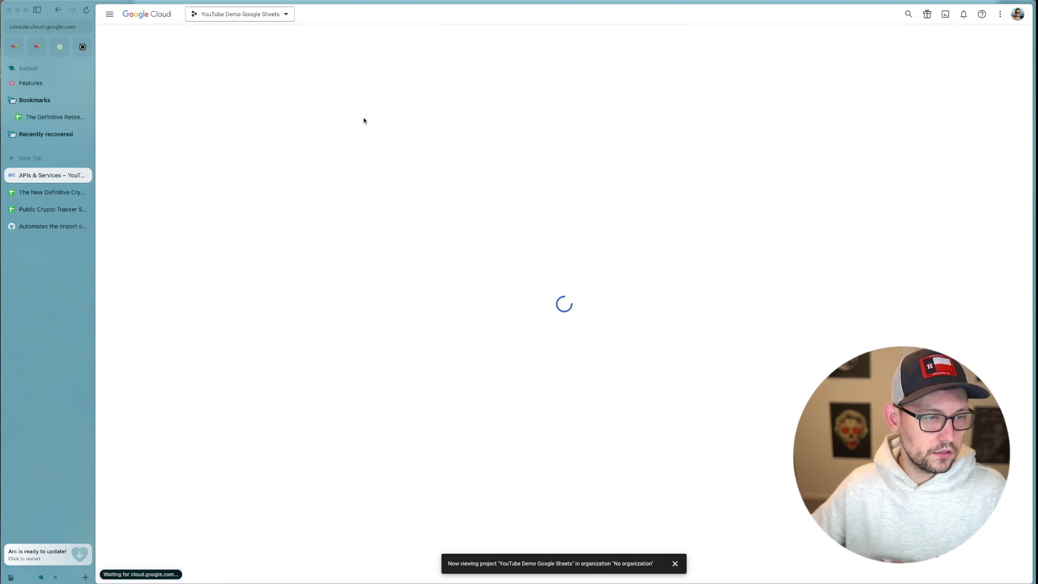
{"action": "left_click", "coordinate": [199, 120]}
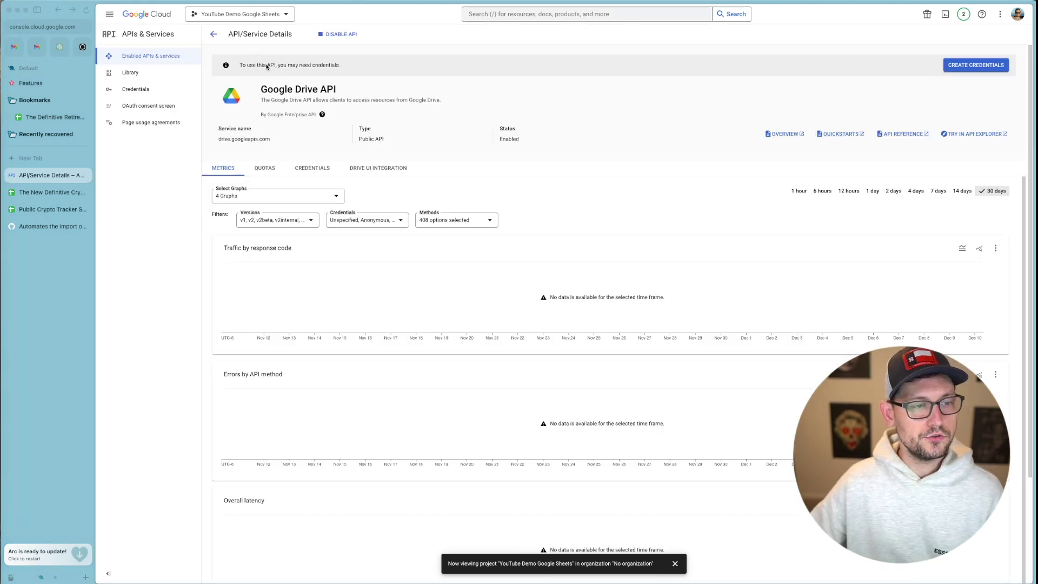
Begin Drive API credentials for Application data and continue to service account setup.
{"action": "left_click", "coordinate": [955, 65]}
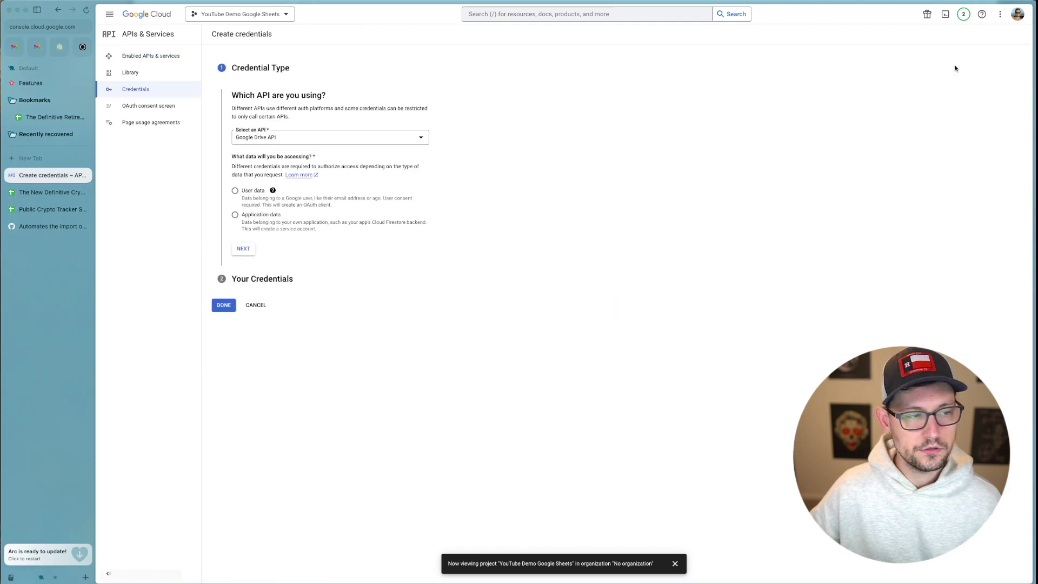
{"action": "left_click", "coordinate": [266, 217]}
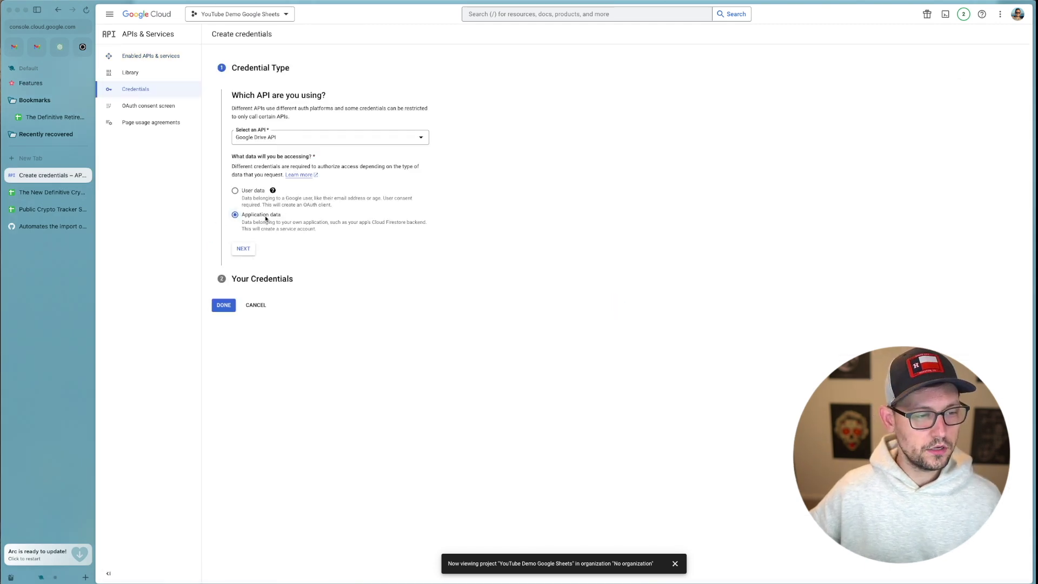
{"action": "left_click", "coordinate": [243, 248]}
Name the service account 'rhett' with description 'User account to edit my crypto spreadsheet' and create it.
{"action": "type", "text": "rhett"}
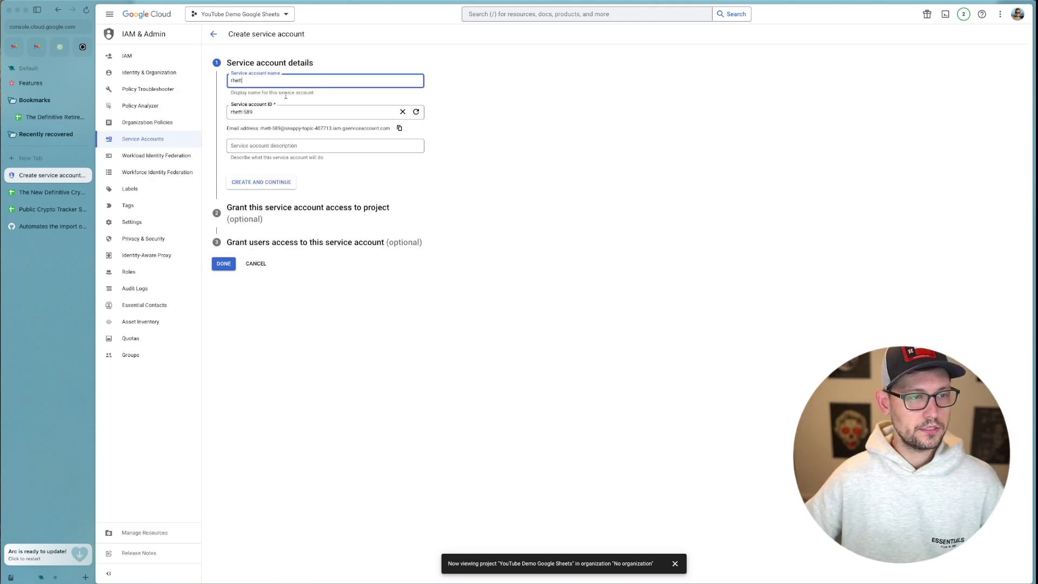
{"action": "left_click", "coordinate": [280, 145]}
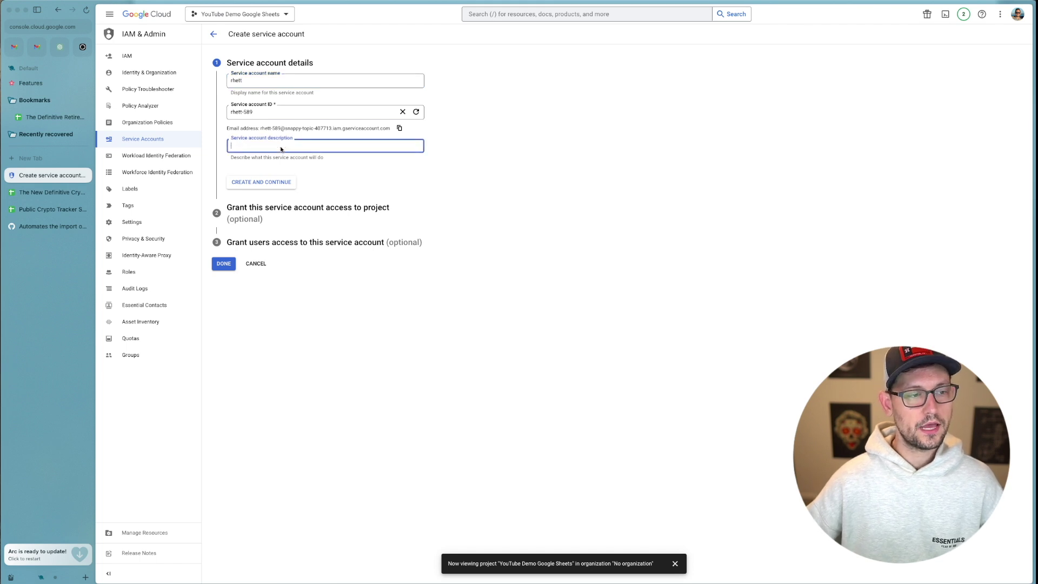
{"action": "type", "text": "User account to edit my crypto spreadsheet"}
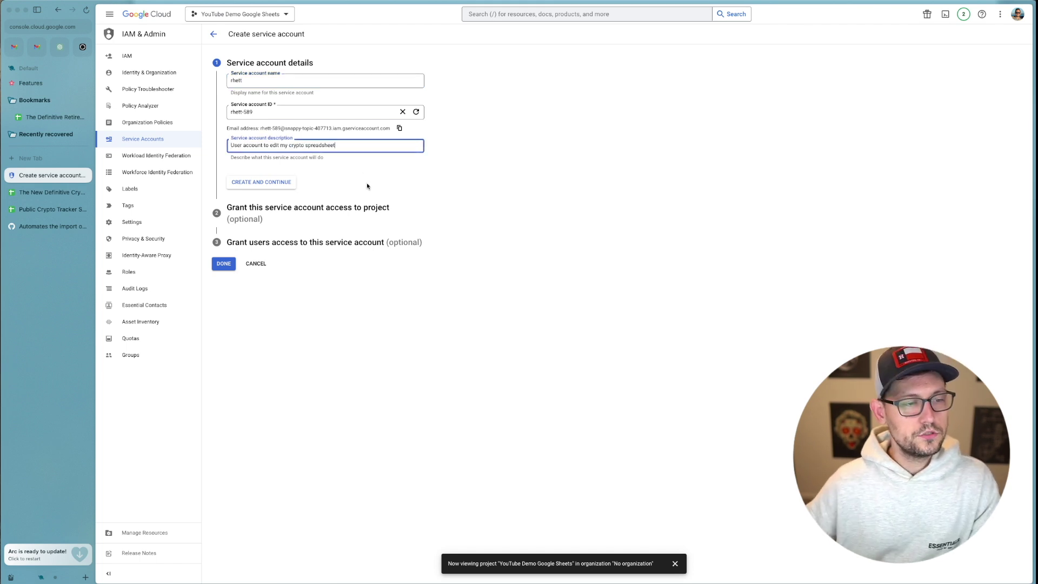
{"action": "left_click_drag", "start_coordinate": [255, 147], "coordinate": [366, 146]}
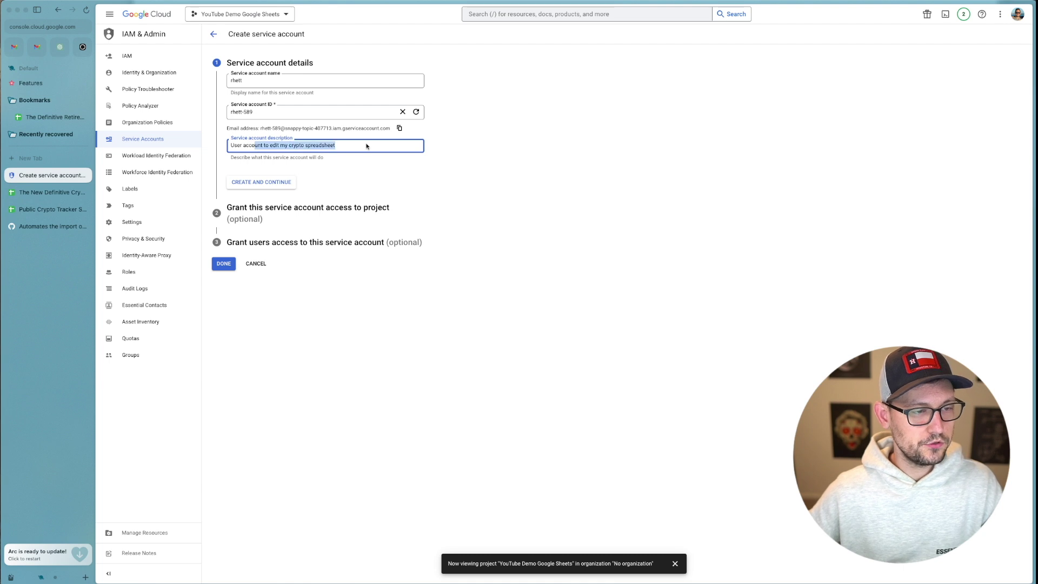
{"action": "left_click", "coordinate": [366, 146]}
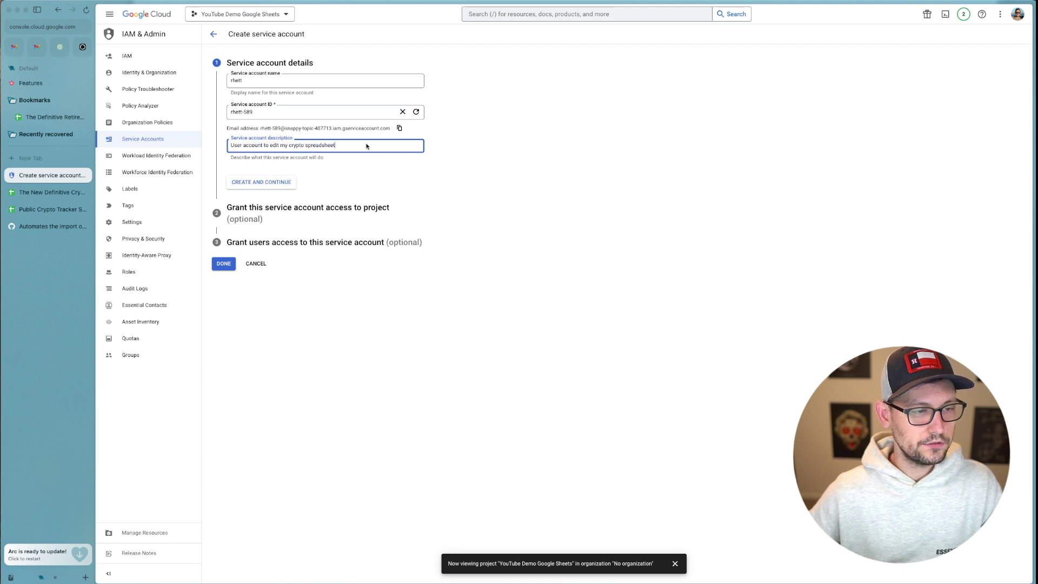
{"action": "left_click", "coordinate": [280, 186]}
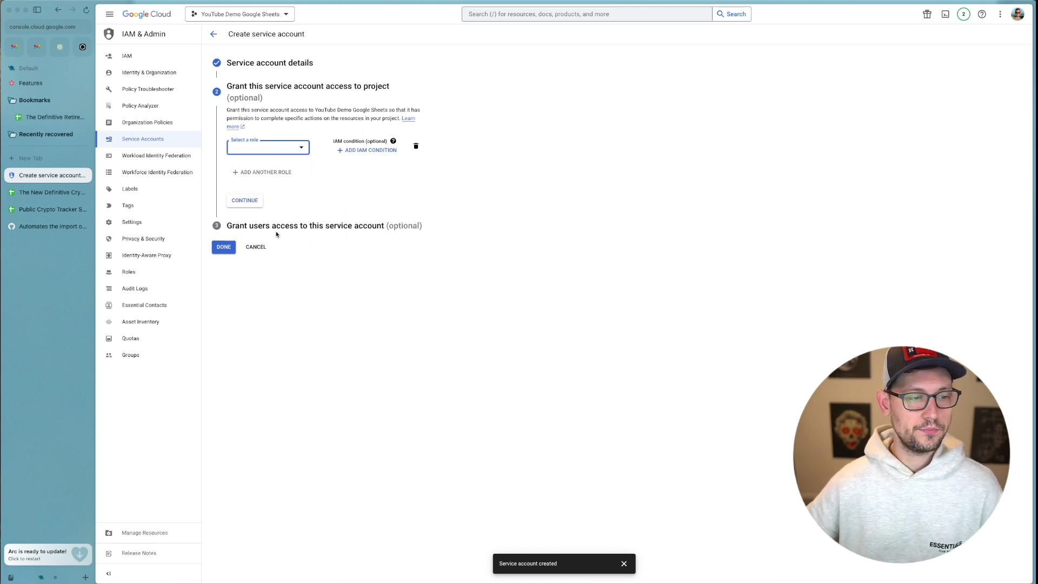
Finish the service account setup and go to the project's credentials list, zoomed in.
{"action": "left_click", "coordinate": [223, 246]}
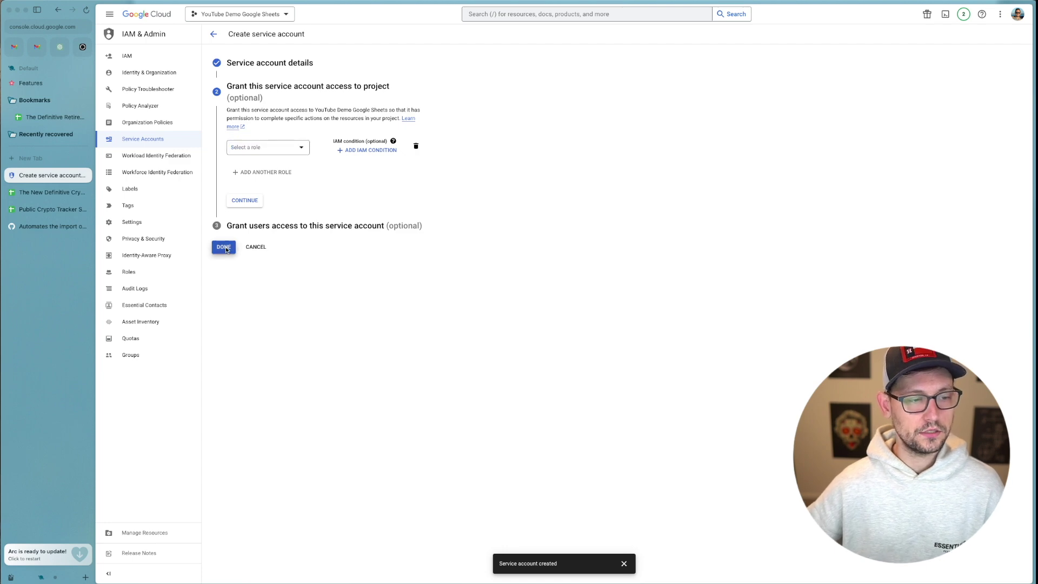
{"action": "key", "text": "super+equal"}
{"action": "key", "text": "super+equal"}
{"action": "key", "text": "super+equal"}
{"action": "key", "text": "super+equal"}
{"action": "left_click", "coordinate": [188, 153]}
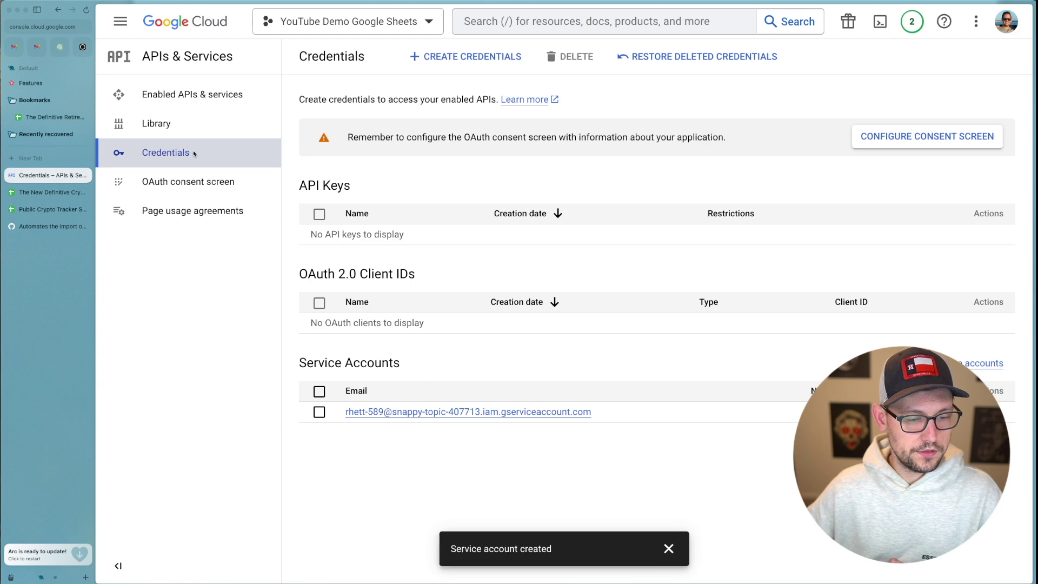
Open the rhett service account's keys and start a new key with JSON type.
{"action": "left_click", "coordinate": [456, 413]}
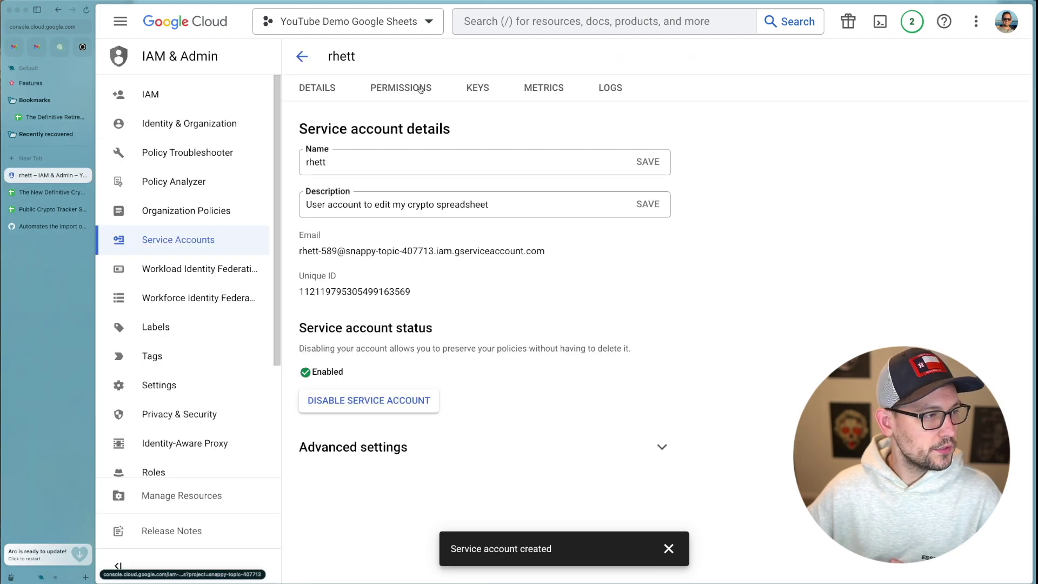
{"action": "left_click", "coordinate": [477, 89]}
{"action": "left_click", "coordinate": [357, 276]}
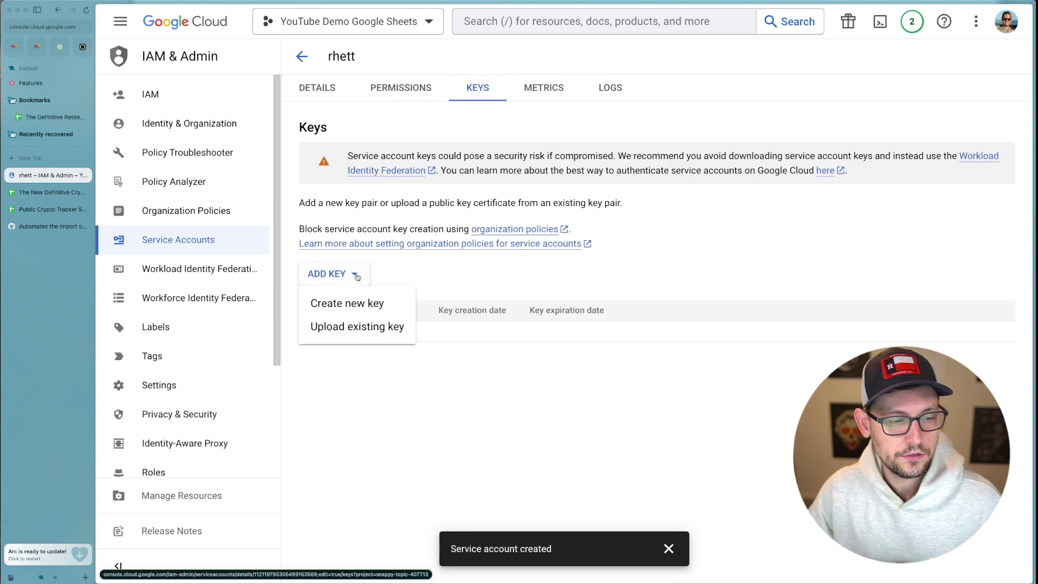
{"action": "left_click", "coordinate": [360, 304]}
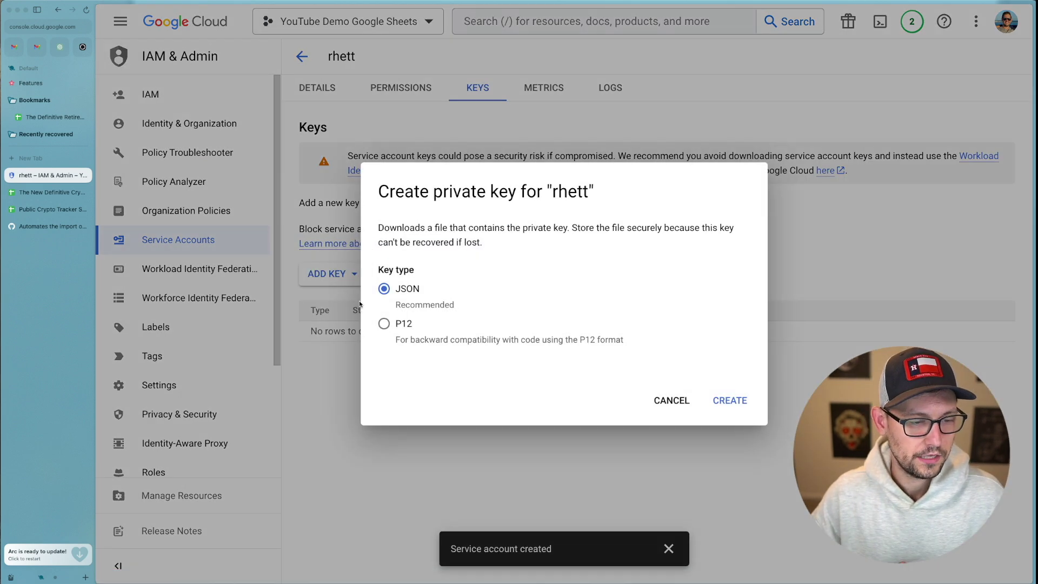
Create the JSON key and rename the downloaded file to sheets_creds.json.
{"action": "left_click", "coordinate": [747, 401]}
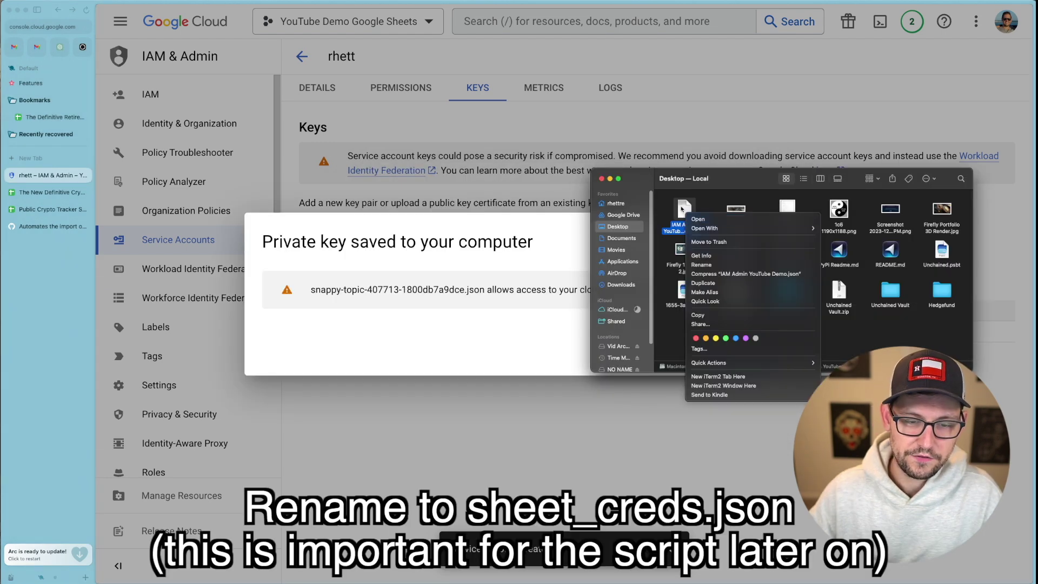
{"action": "left_click", "coordinate": [697, 265]}
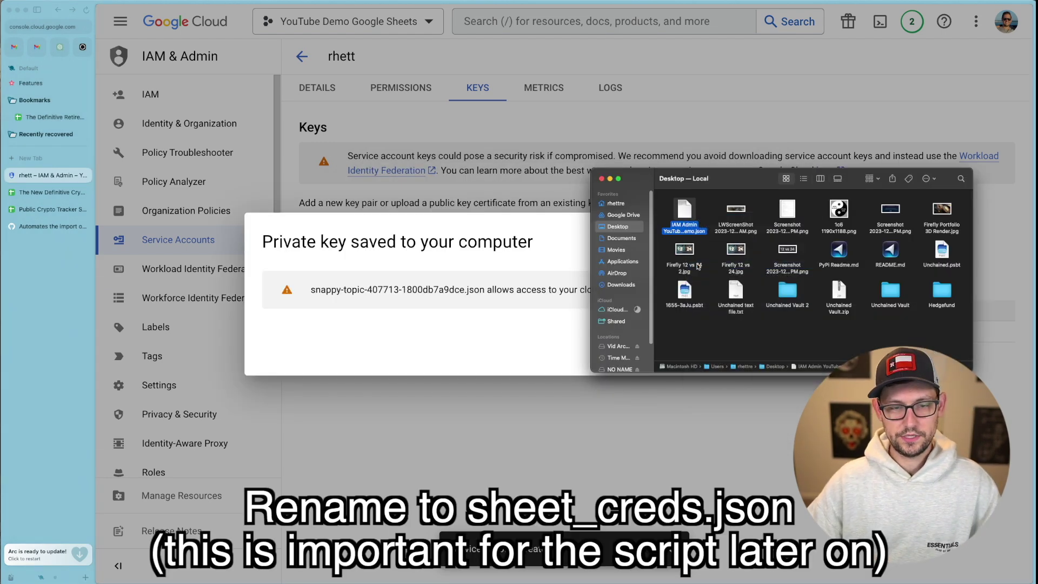
{"action": "type", "text": "sheets_"}
{"action": "type", "text": "creds"}
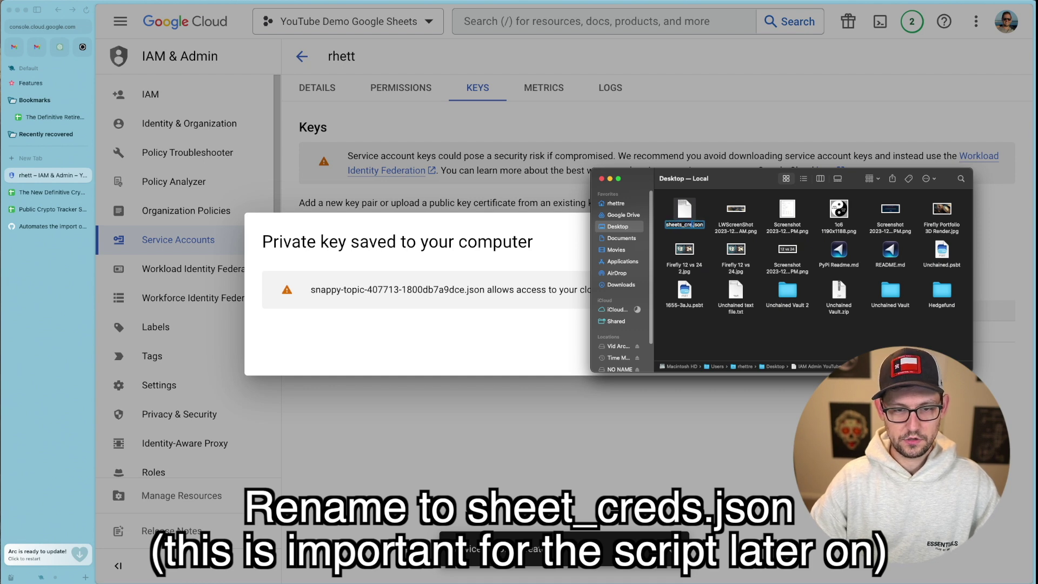
{"action": "key", "text": "Return"}
Open sheets_creds.json and inspect its private_key_id and private_key fields.
{"action": "key", "text": "super+o"}
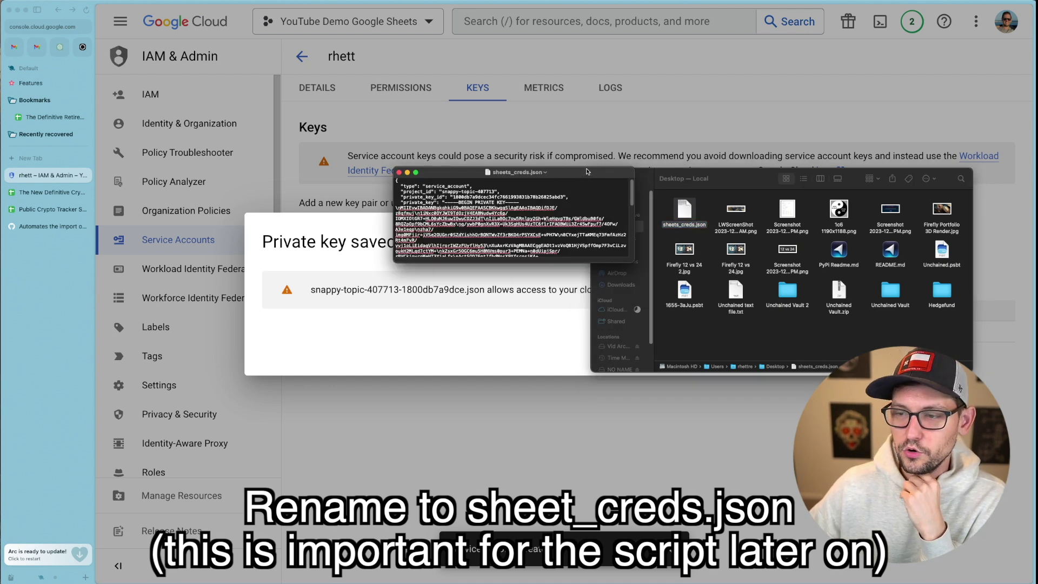
{"action": "left_click_drag", "start_coordinate": [587, 171], "coordinate": [646, 217]}
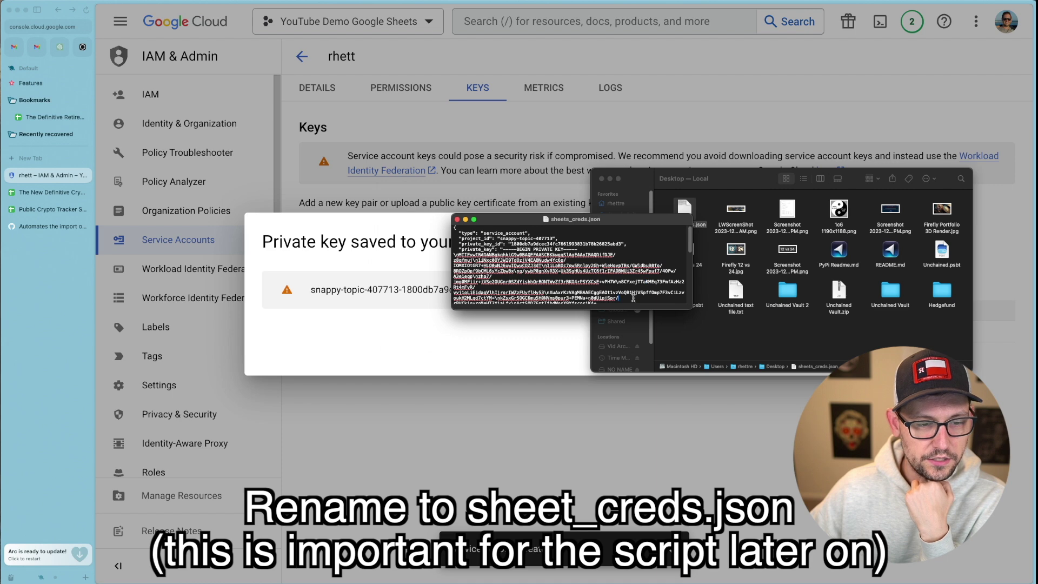
{"action": "double_click", "coordinate": [476, 249]}
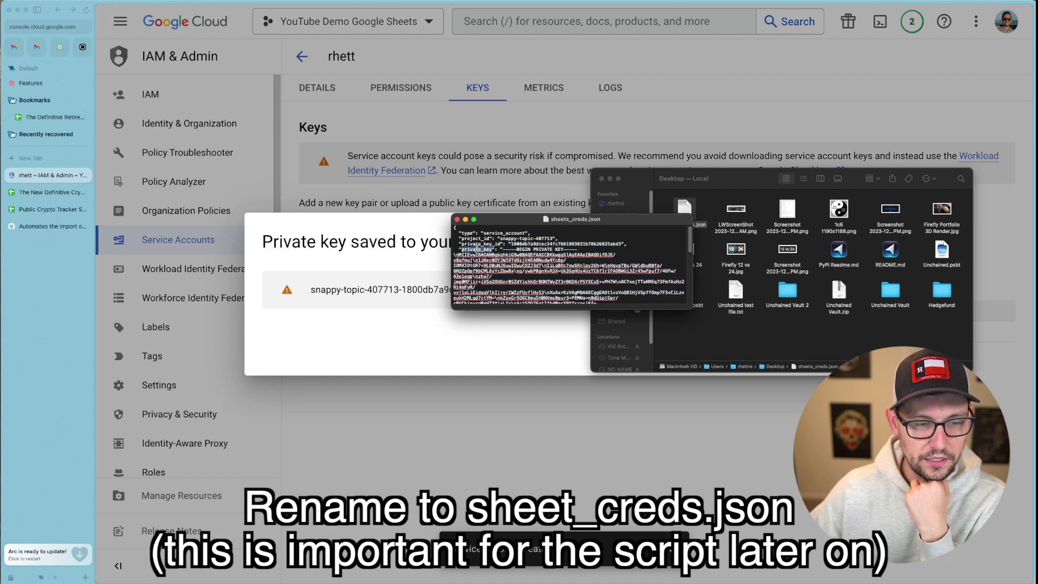
{"action": "double_click", "coordinate": [481, 244]}
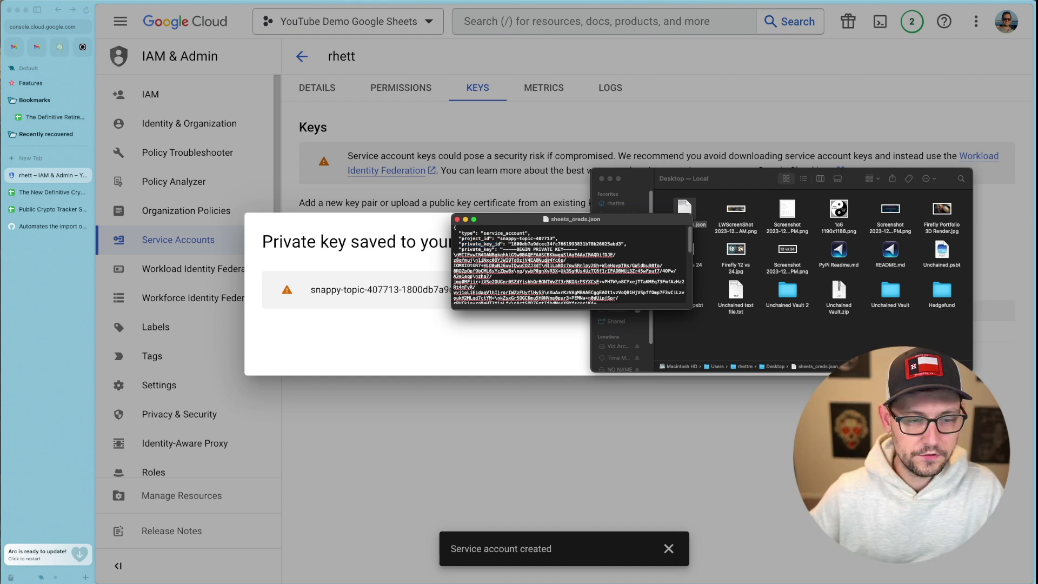
{"action": "triple_click", "coordinate": [548, 262]}
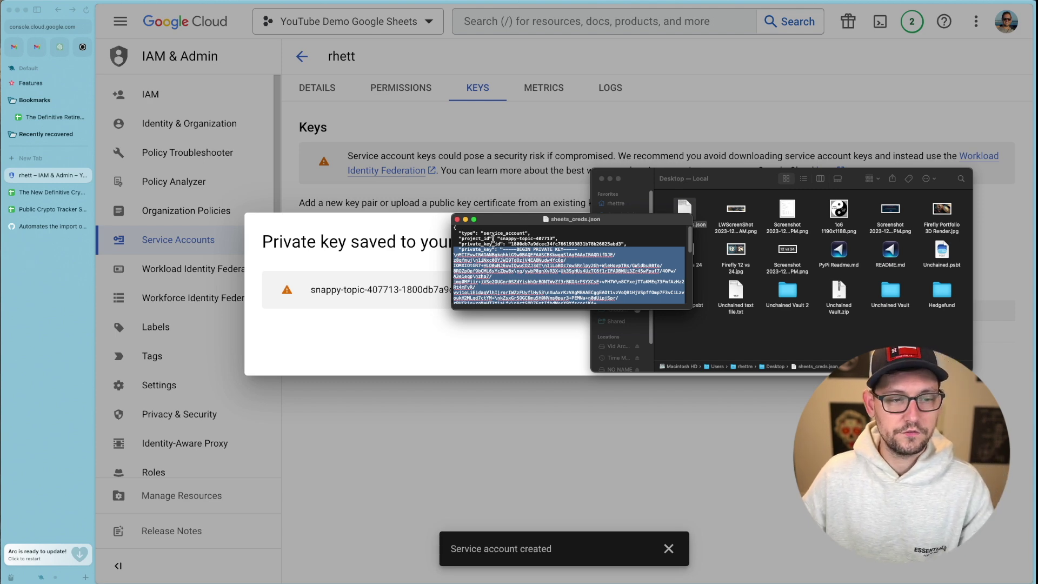
Select the service account's email in its Details, then return to The New Definitive Crypto Sheet.
{"action": "key", "text": "super+Tab"}
{"action": "left_click", "coordinate": [841, 352]}
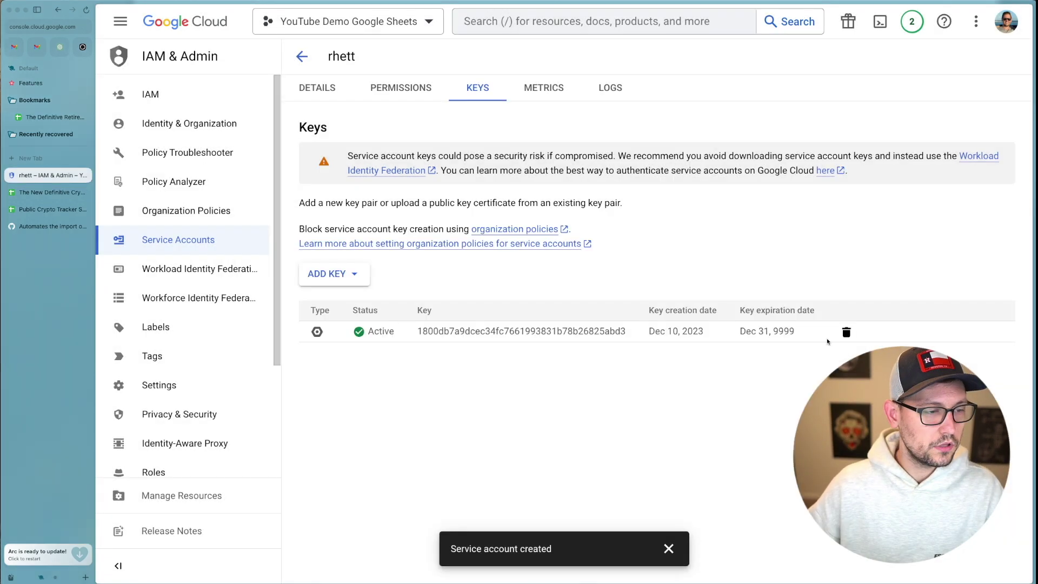
{"action": "left_click", "coordinate": [324, 88]}
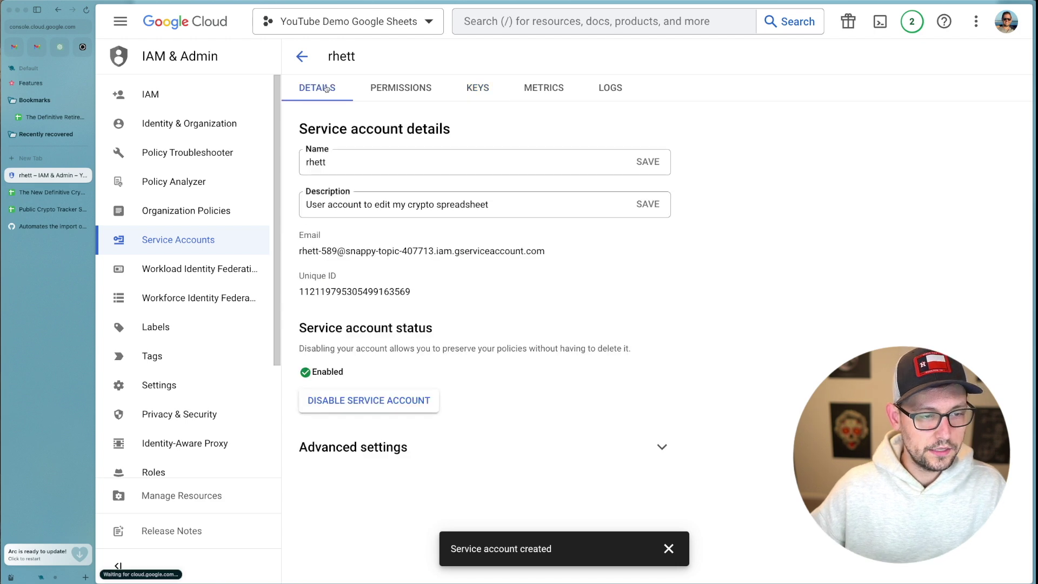
{"action": "triple_click", "coordinate": [377, 251]}
{"action": "key", "text": "ctrl+c"}
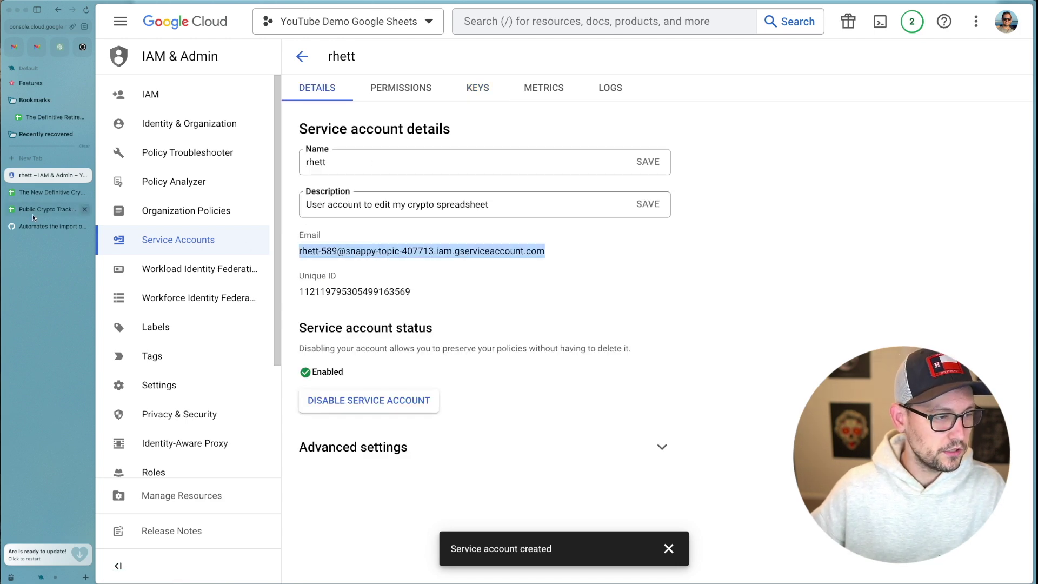
{"action": "left_click", "coordinate": [43, 192]}
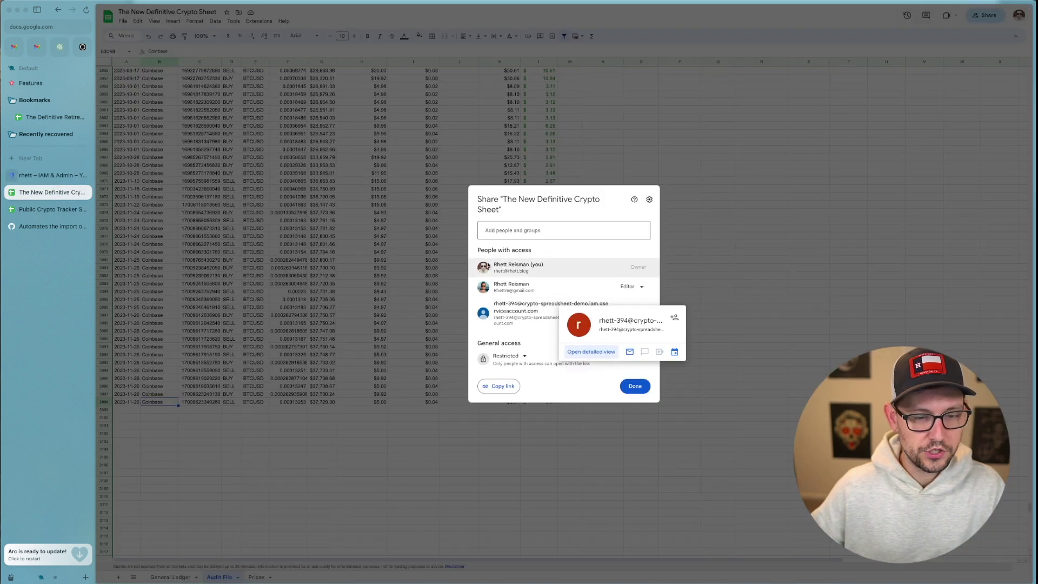
Paste the service account email into the sheet's share dialog as a collaborator.
{"action": "left_click", "coordinate": [556, 230]}
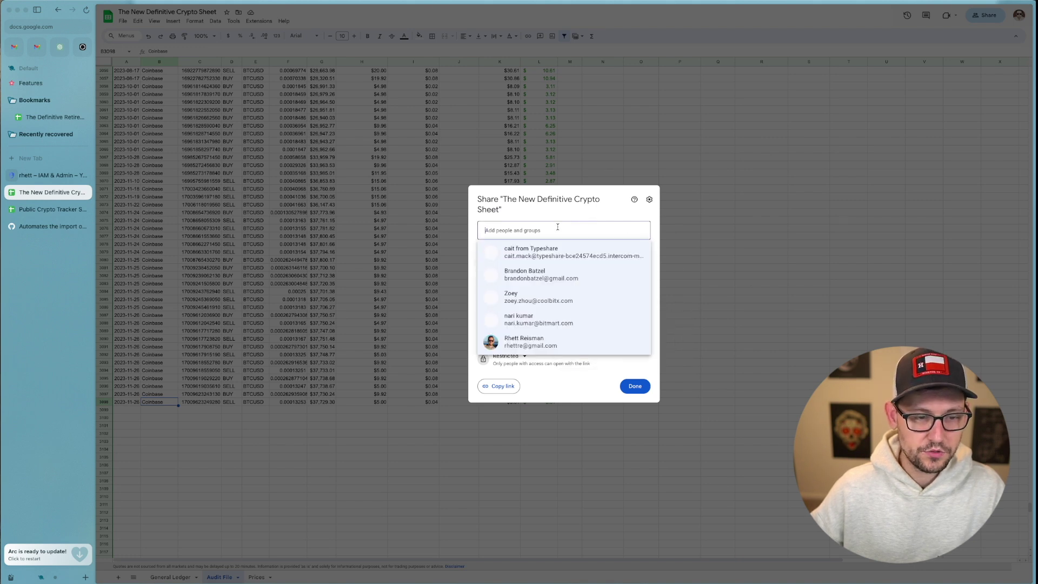
{"action": "key", "text": "ctrl+v"}
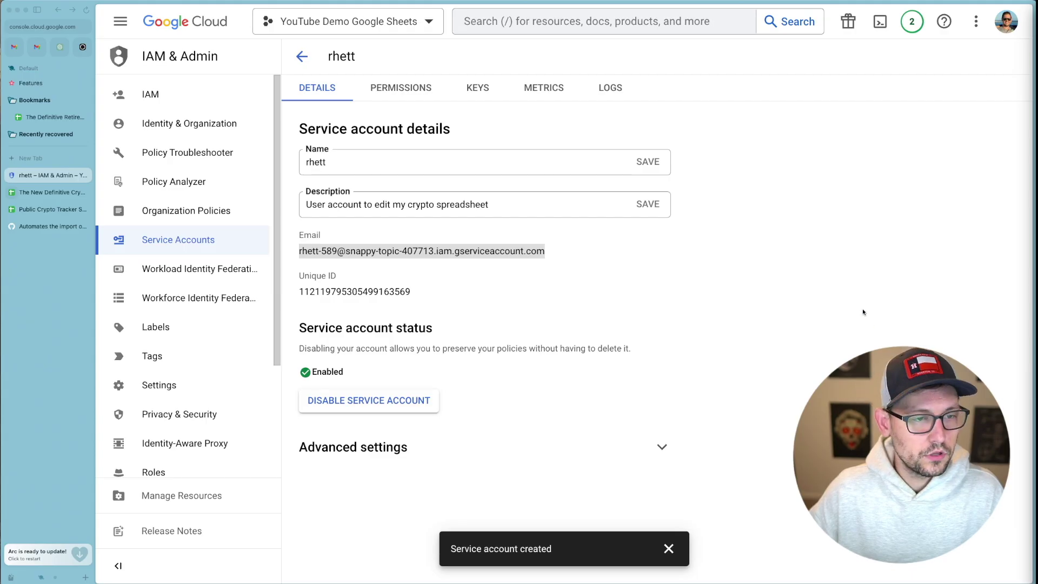
Search 'google sheets api' in the console and enable the Google Sheets API.
{"action": "left_click", "coordinate": [521, 21]}
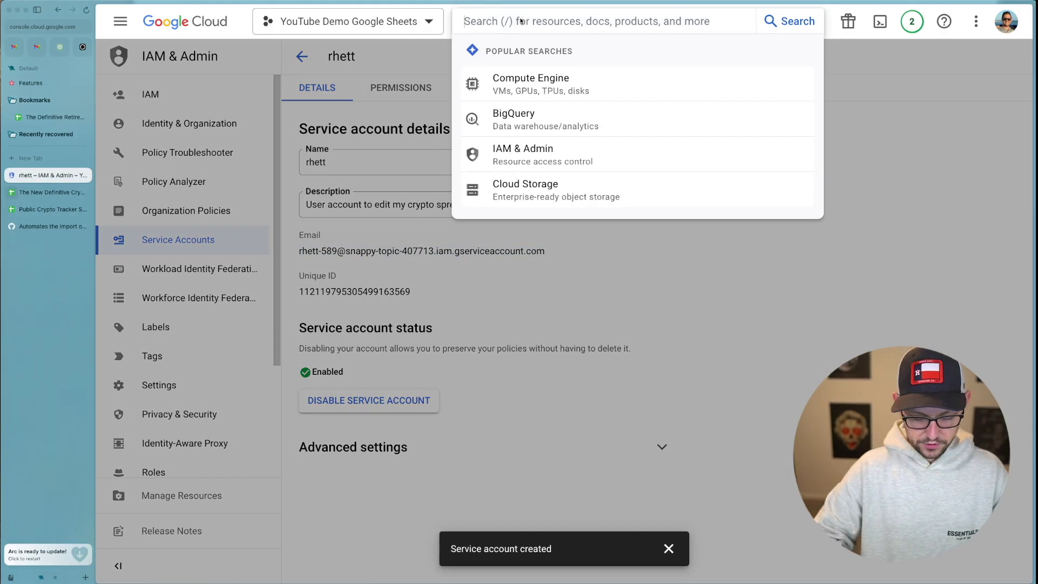
{"action": "type", "text": "google sh"}
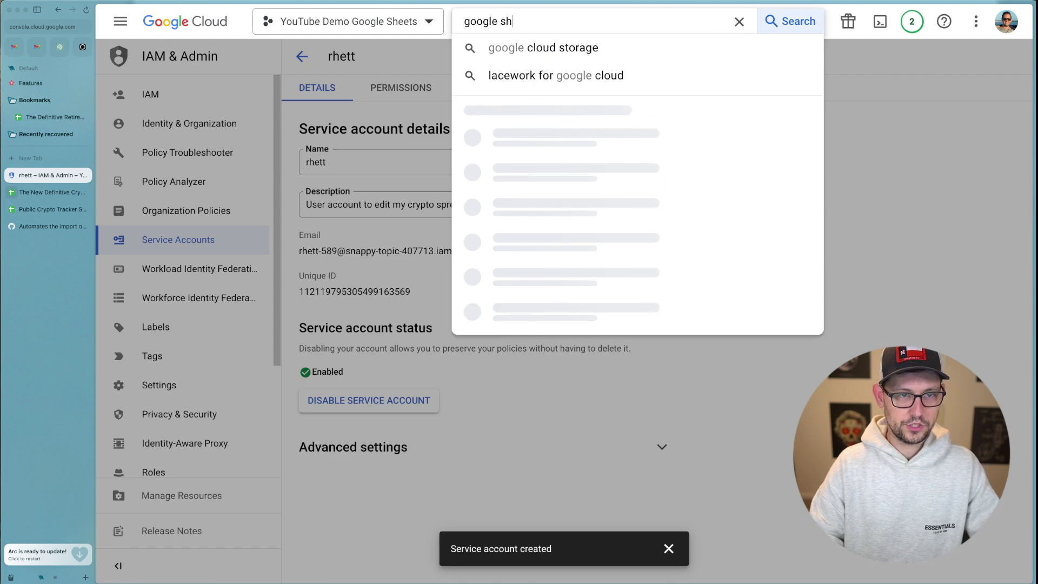
{"action": "type", "text": "eets api"}
{"action": "left_click", "coordinate": [556, 422]}
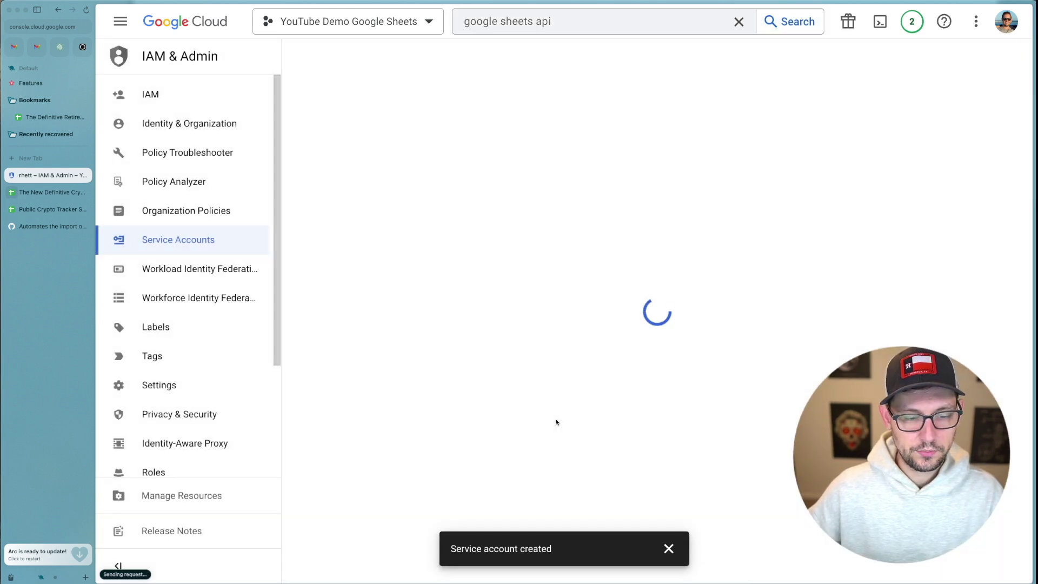
{"action": "left_click", "coordinate": [258, 209]}
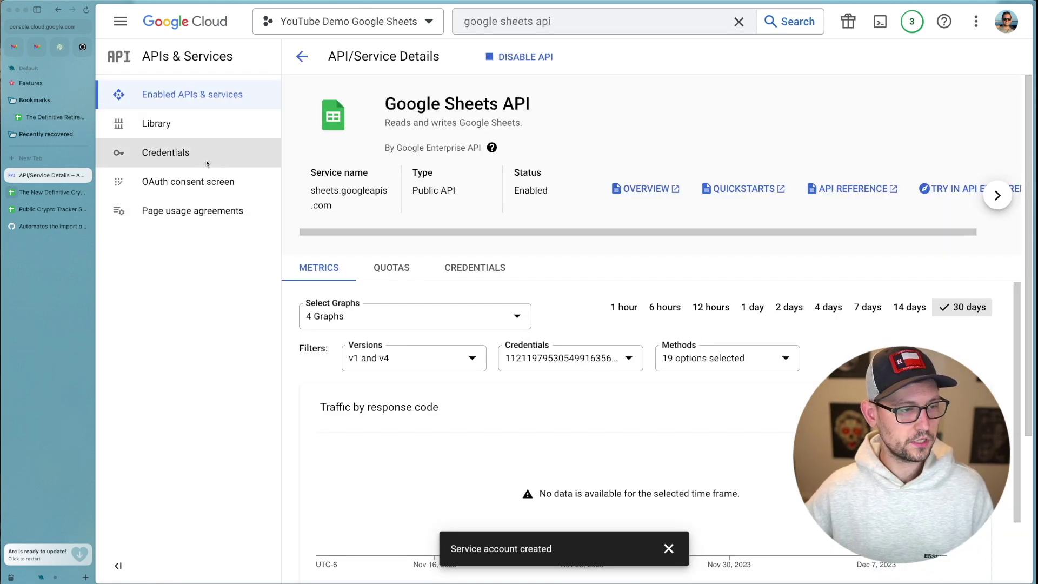
Check the rhett service account's active key and its creation date, then close the console tab.
{"action": "left_click", "coordinate": [206, 163]}
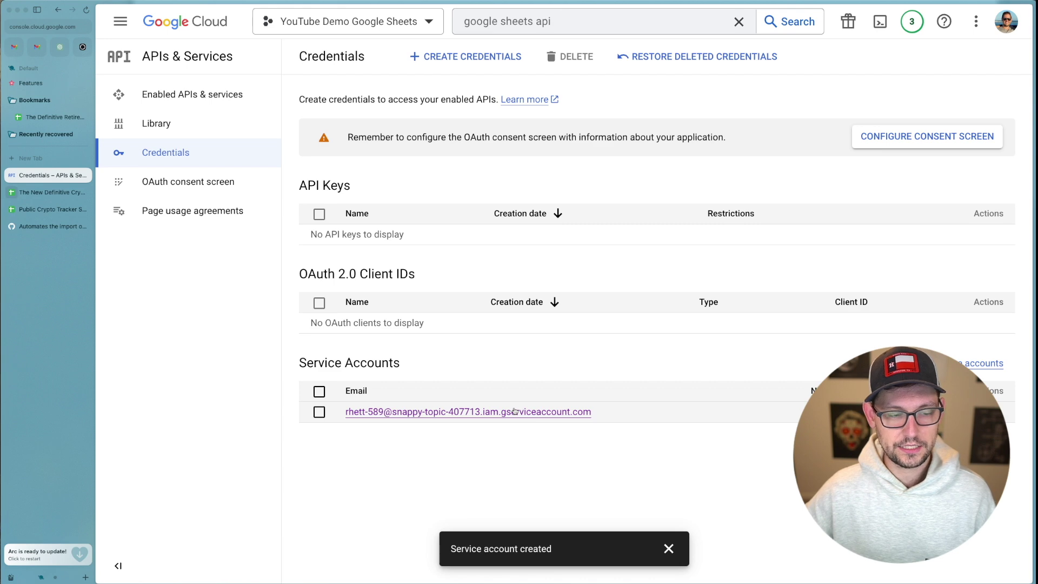
{"action": "left_click", "coordinate": [497, 412]}
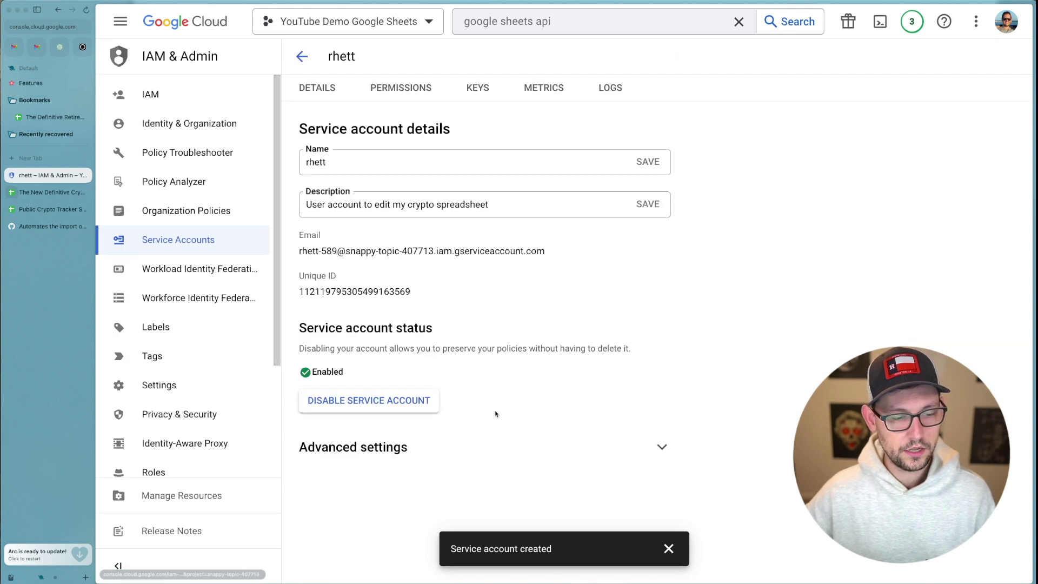
{"action": "left_click", "coordinate": [478, 89]}
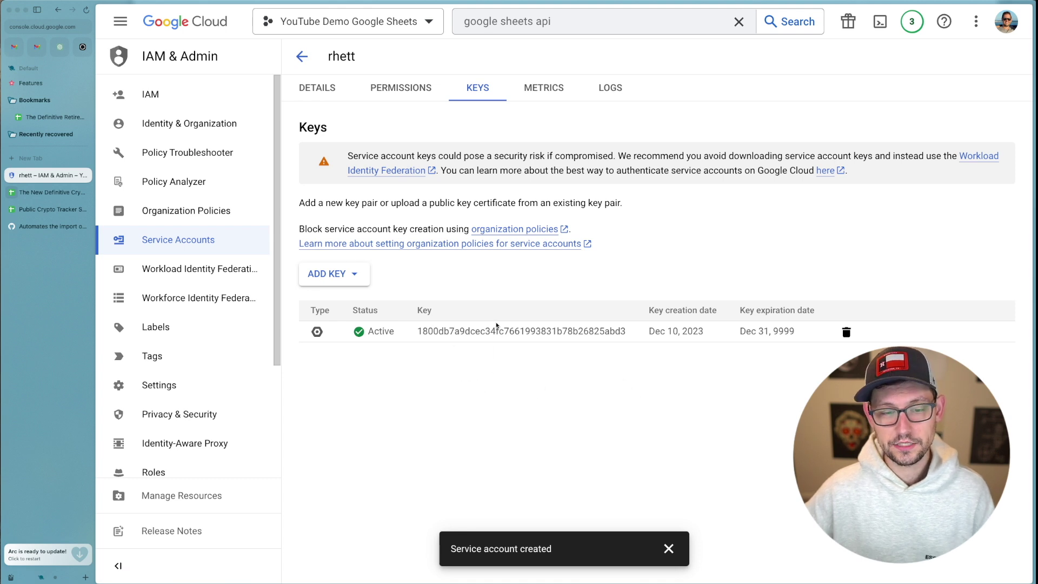
{"action": "left_click_drag", "start_coordinate": [703, 331], "coordinate": [695, 330]}
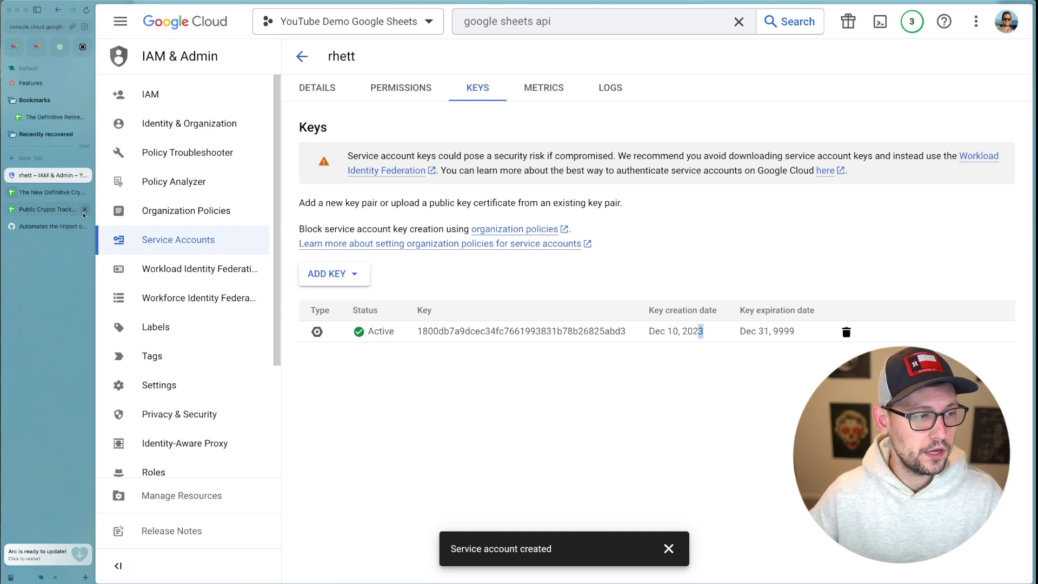
{"action": "left_click", "coordinate": [85, 177]}
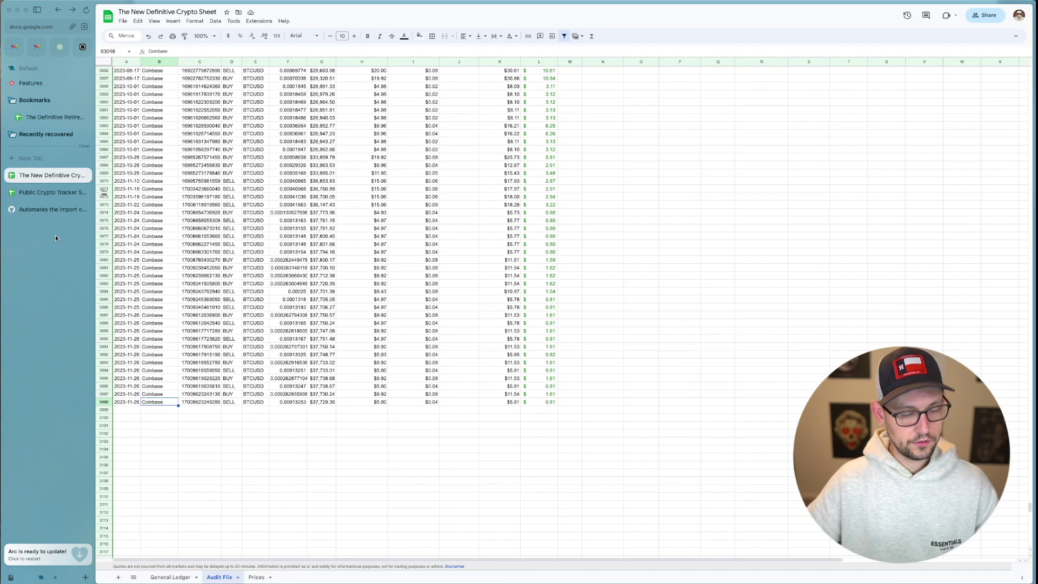
Open the AWS Management Console home in a new Arc tab by entering 'console'.
{"action": "key", "text": "super+t"}
{"action": "type", "text": "consol.e"}
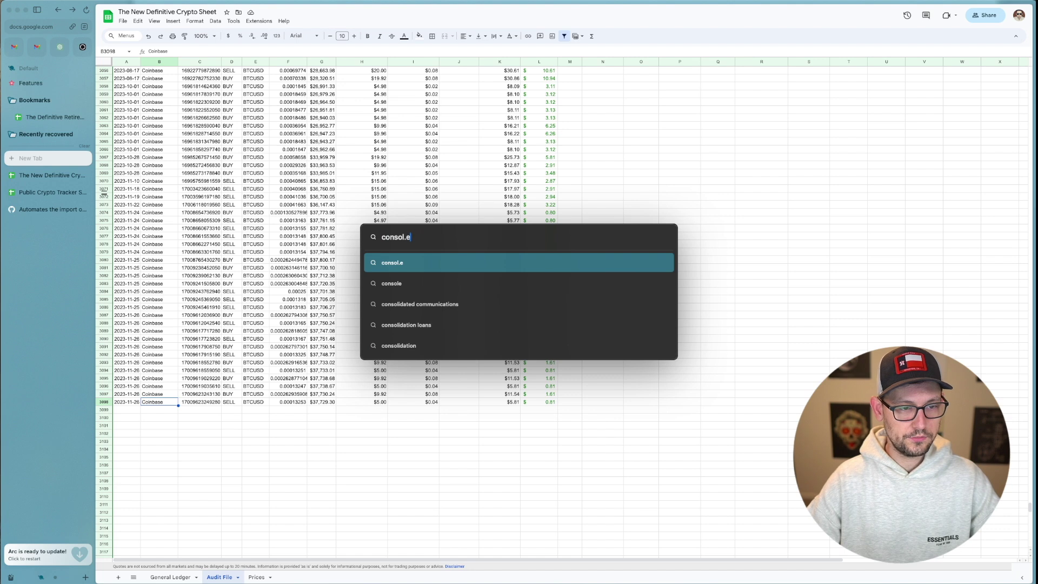
{"action": "key", "text": "Return"}
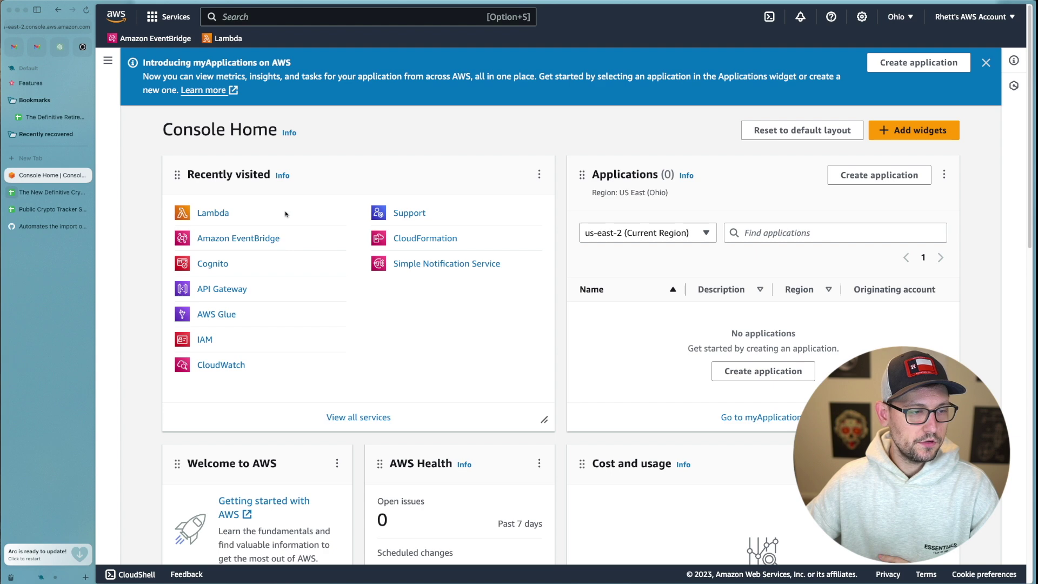
Go from Console Home to Lambda's Layers list and start creating a new layer.
{"action": "left_click", "coordinate": [206, 215]}
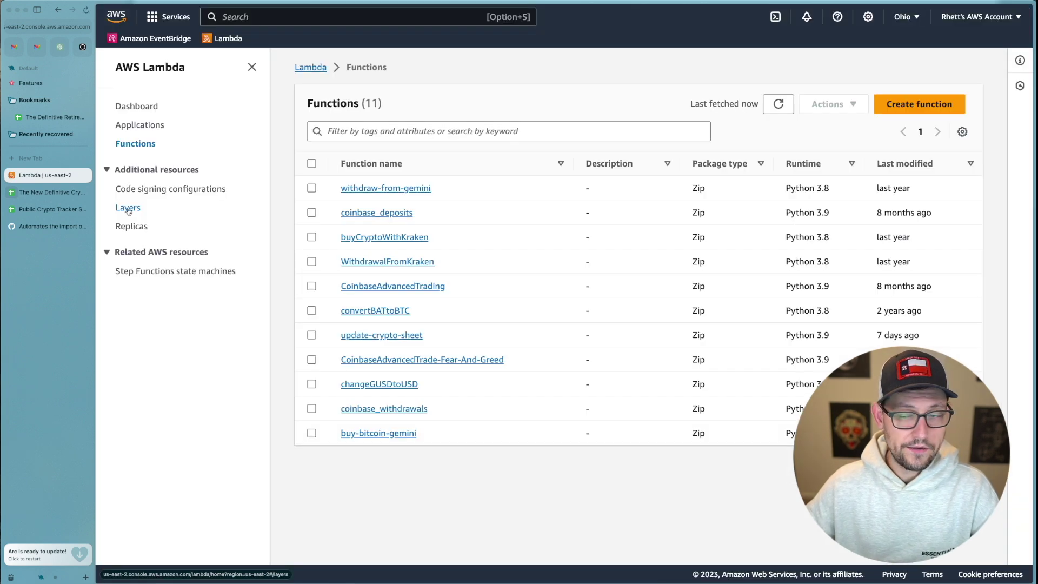
{"action": "left_click", "coordinate": [129, 209]}
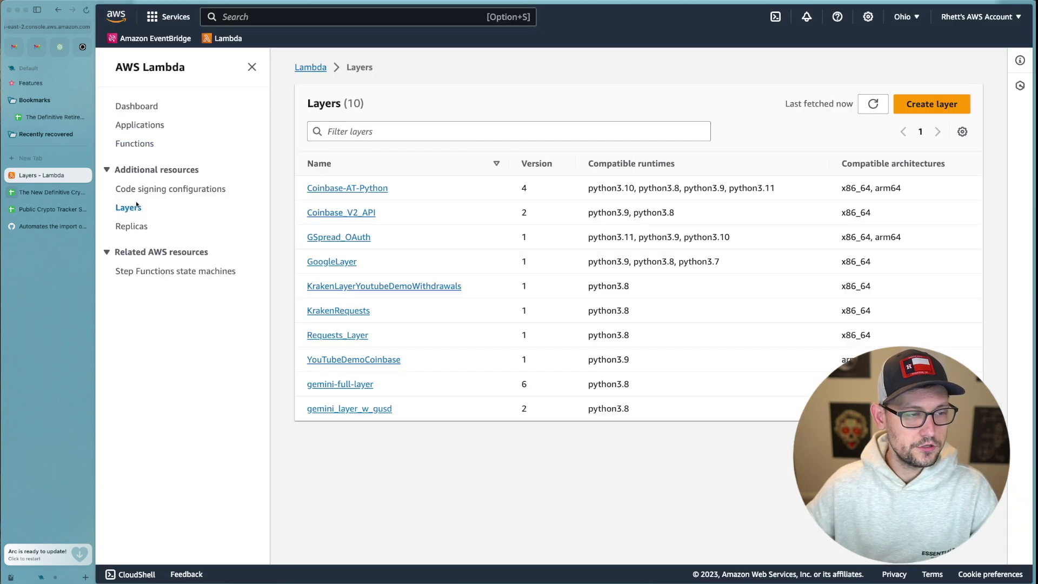
{"action": "left_click", "coordinate": [934, 102]}
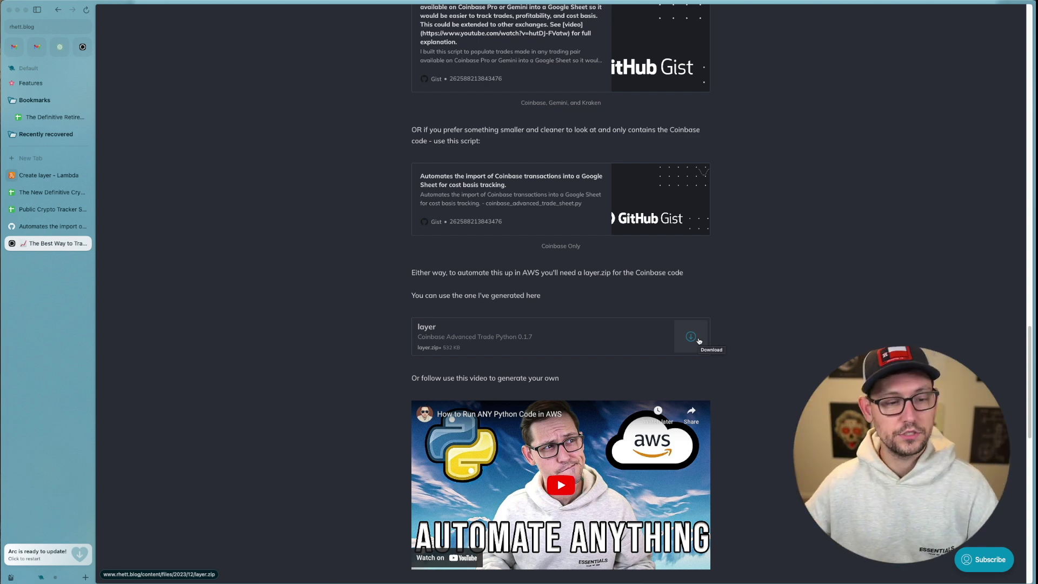
Download the 532 KB prebuilt layer.zip from the rhett.blog post.
{"action": "left_click", "coordinate": [583, 354]}
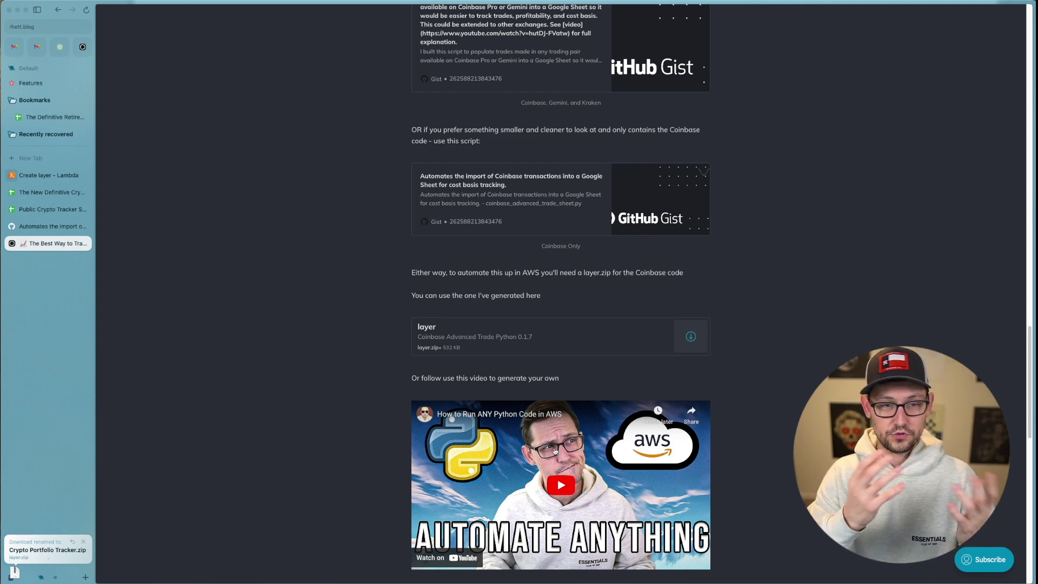
Name the new layer CoinbaseAdvancedTrade and upload the layer.zip file.
{"action": "left_click", "coordinate": [44, 174]}
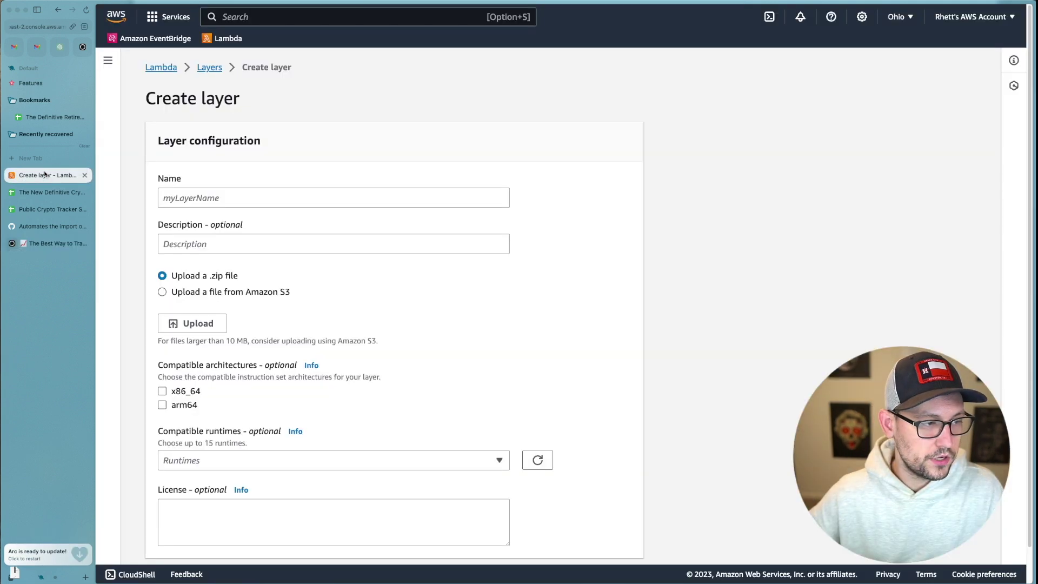
{"action": "left_click", "coordinate": [172, 199]}
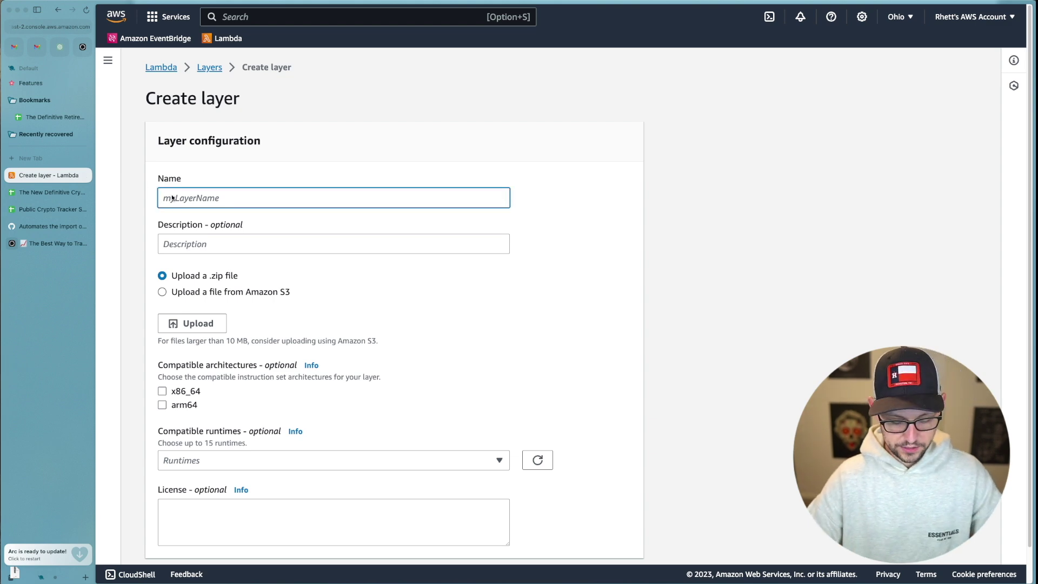
{"action": "type", "text": "CoinbaseAdvancedTrade"}
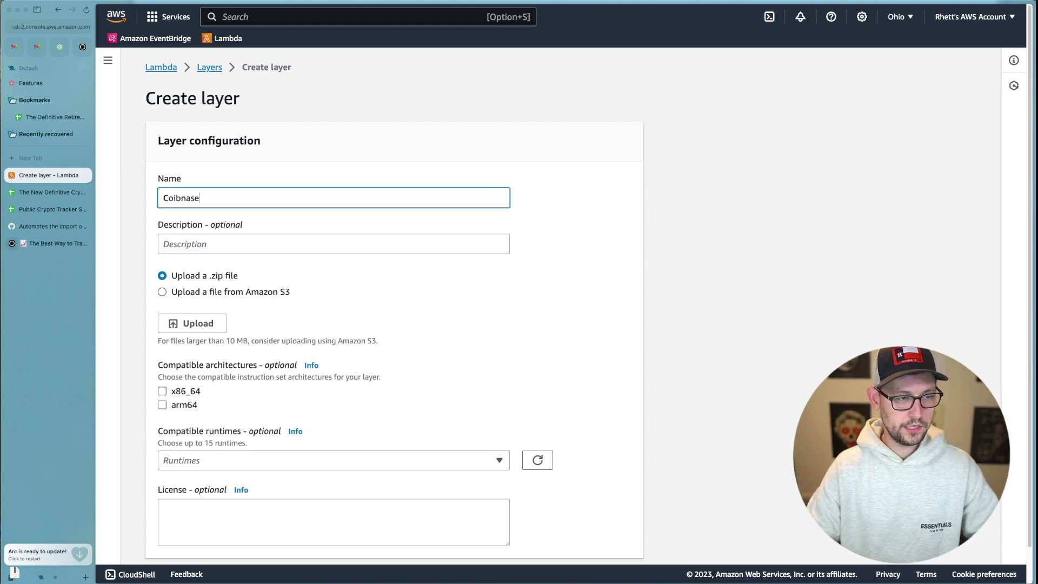
{"action": "left_click", "coordinate": [206, 323]}
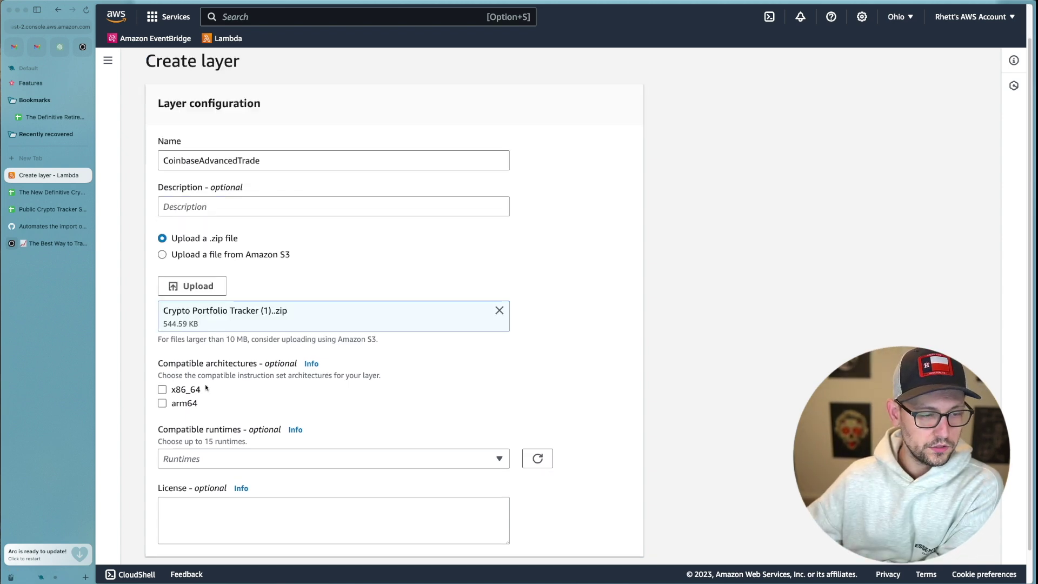
Set Python 3.9, 3.10 and 3.11 as compatible runtimes, create the layer, and return to the dashboard.
{"action": "left_click", "coordinate": [249, 461]}
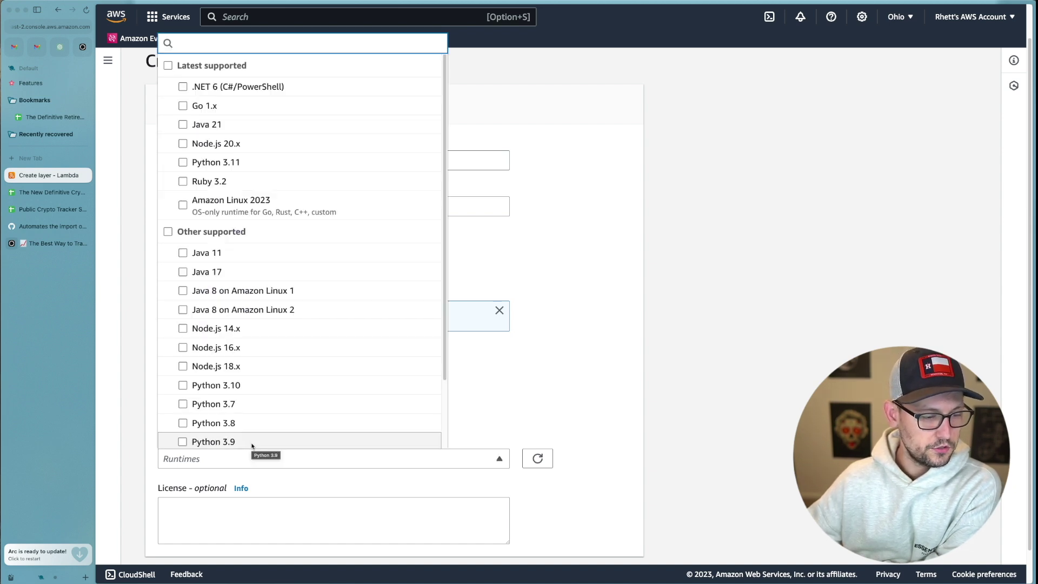
{"action": "left_click", "coordinate": [250, 441]}
{"action": "left_click", "coordinate": [216, 384]}
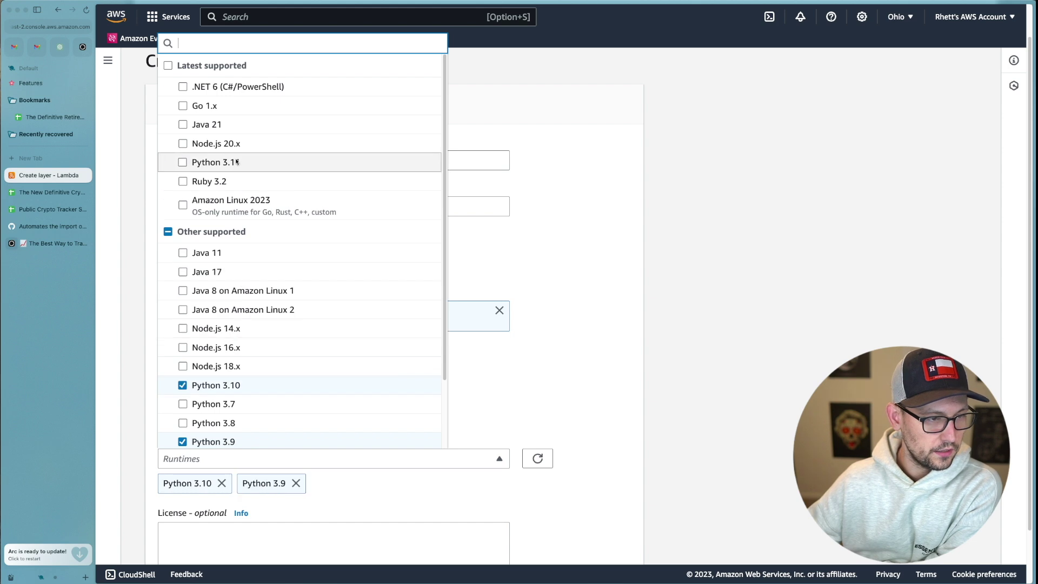
{"action": "left_click", "coordinate": [237, 162]}
{"action": "left_click", "coordinate": [565, 308]}
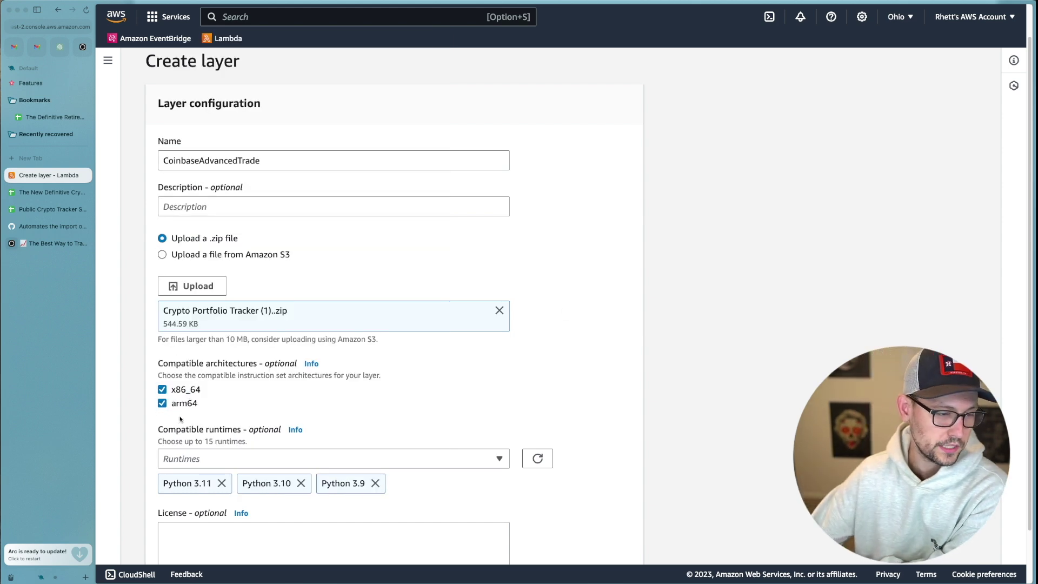
{"action": "scroll", "coordinate": [324, 427], "scroll_direction": "down", "scroll_amount": 2}
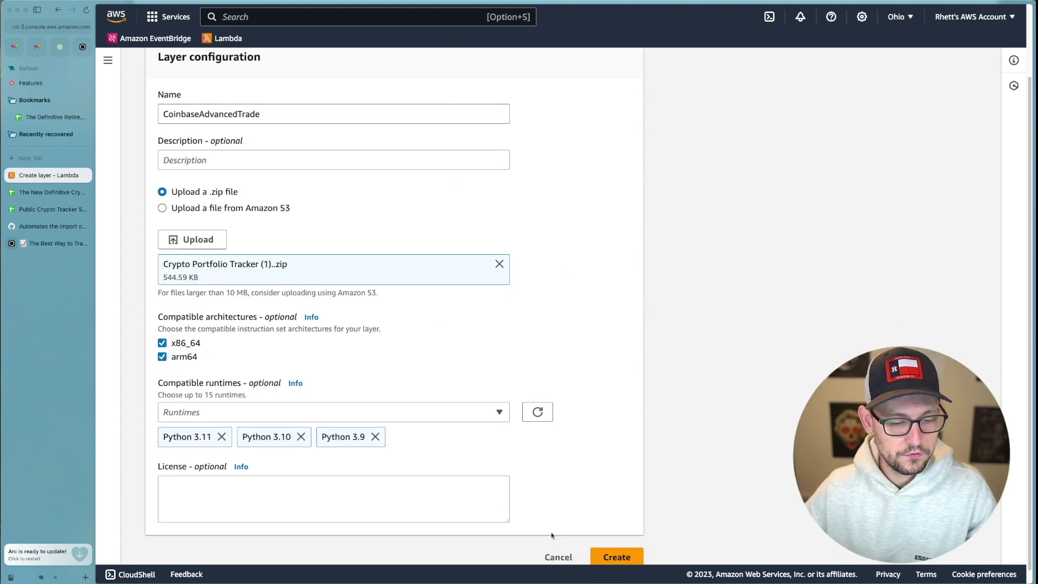
{"action": "left_click", "coordinate": [617, 556]}
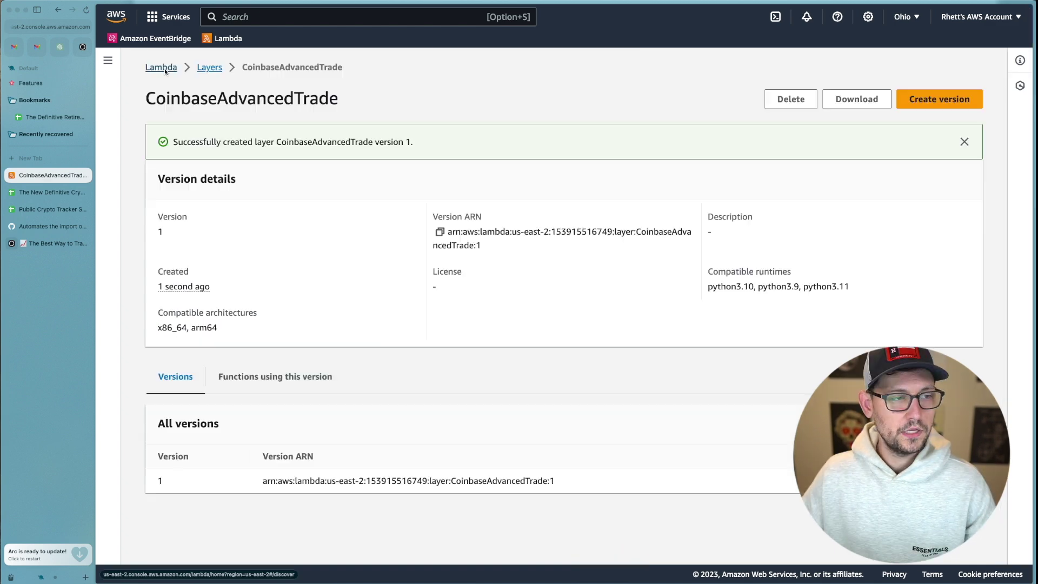
{"action": "left_click", "coordinate": [163, 68]}
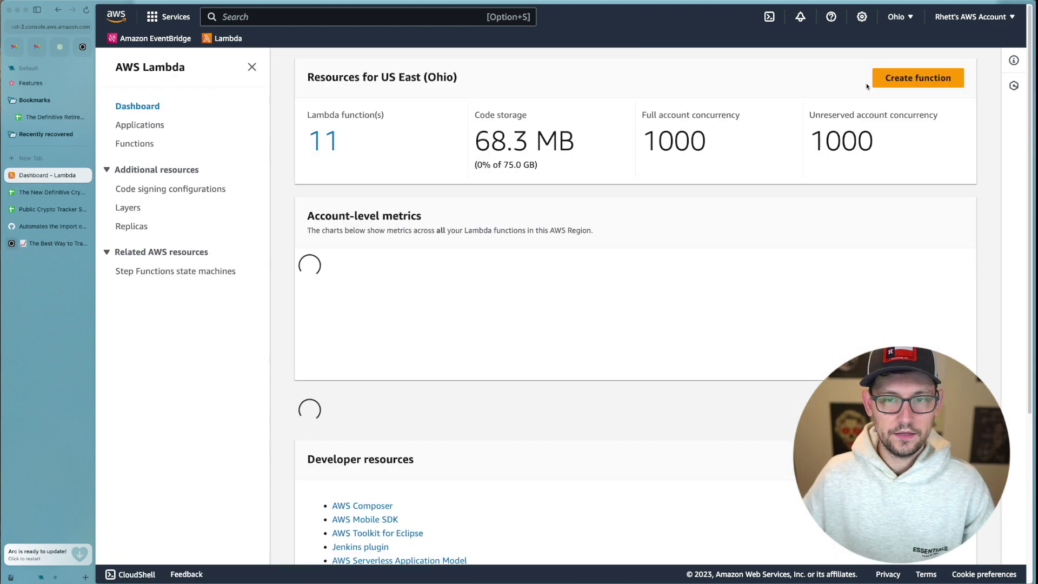
Start a new Lambda function with Python 3.9 as its runtime.
{"action": "scroll", "coordinate": [881, 84], "scroll_direction": "down", "scroll_amount": 5}
{"action": "scroll", "coordinate": [930, 160], "scroll_direction": "up", "scroll_amount": 5}
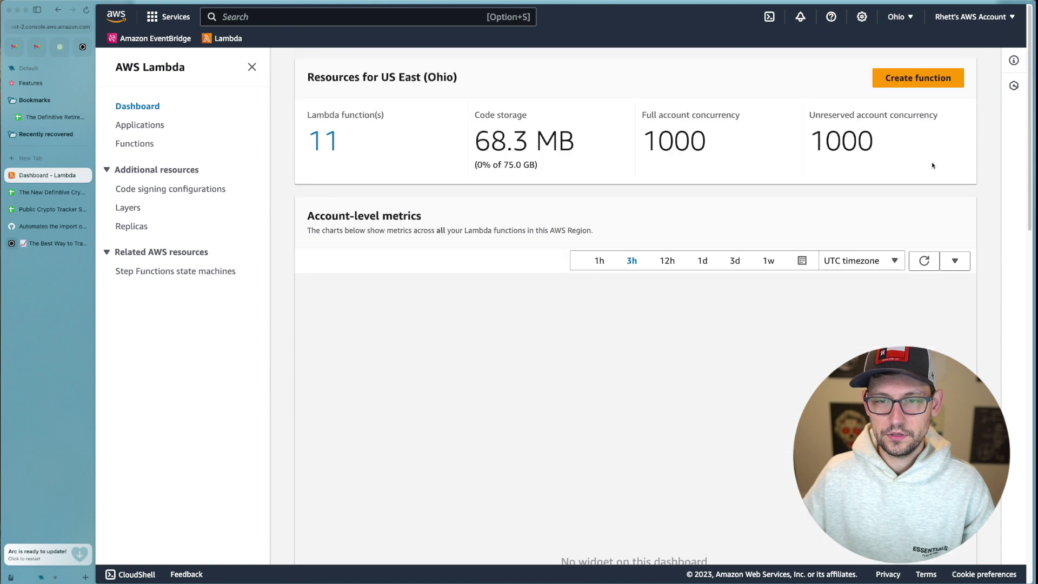
{"action": "left_click", "coordinate": [919, 77]}
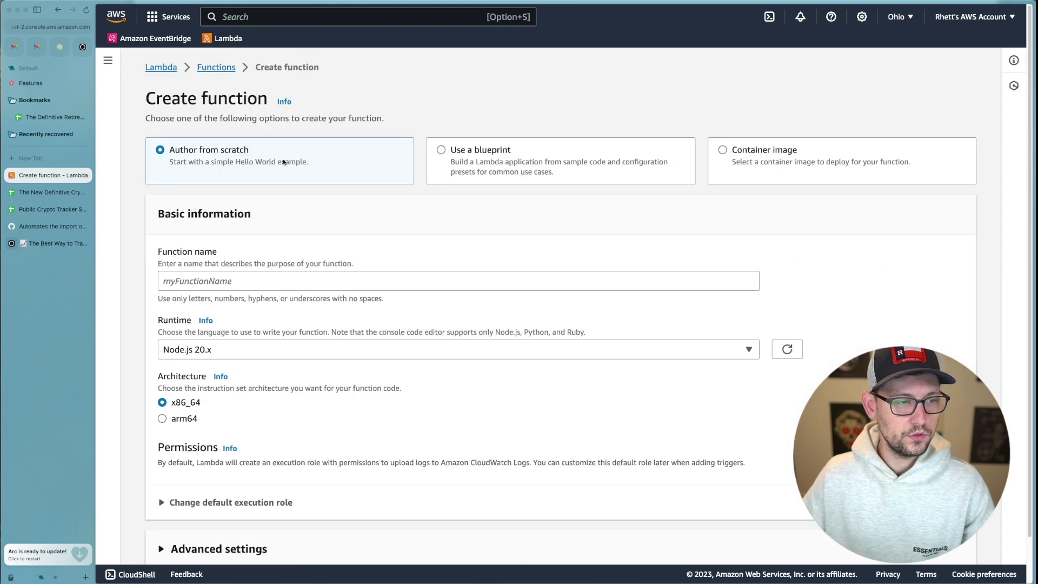
{"action": "left_click", "coordinate": [248, 355]}
{"action": "scroll", "coordinate": [254, 200], "scroll_direction": "down", "scroll_amount": 5}
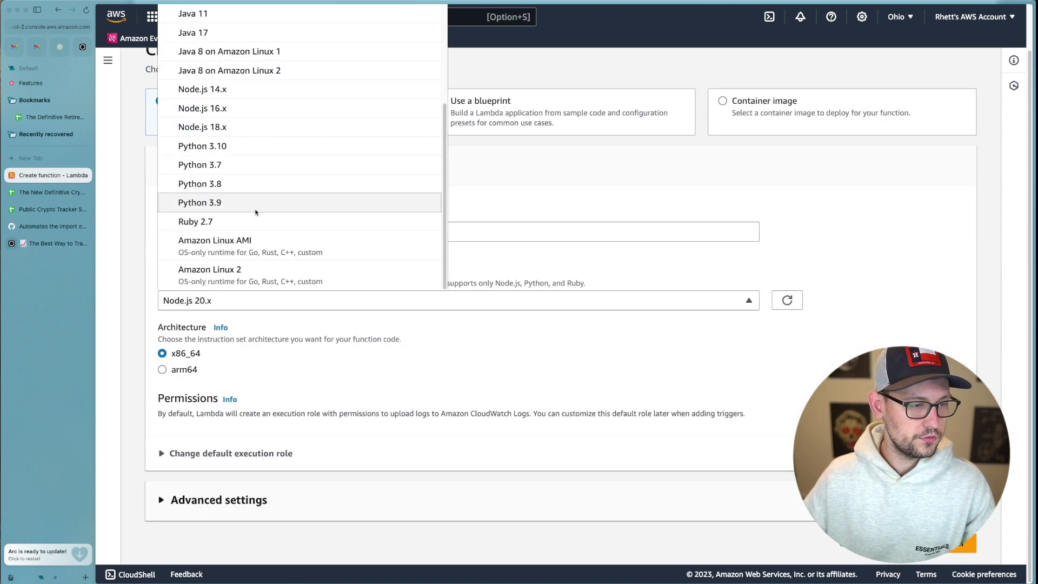
{"action": "left_click", "coordinate": [242, 200]}
Name the function YouTubeDemoCoinbaseATSheet, use arm64 architecture, and view its configuration.
{"action": "left_click", "coordinate": [357, 240]}
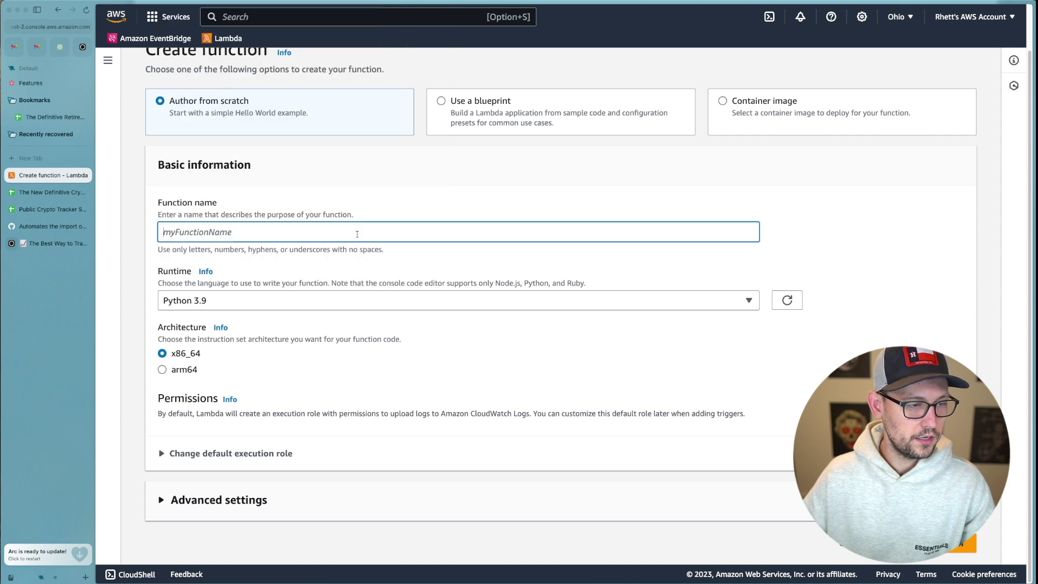
{"action": "type", "text": "YouTubeDemoCoinbaseATSheet"}
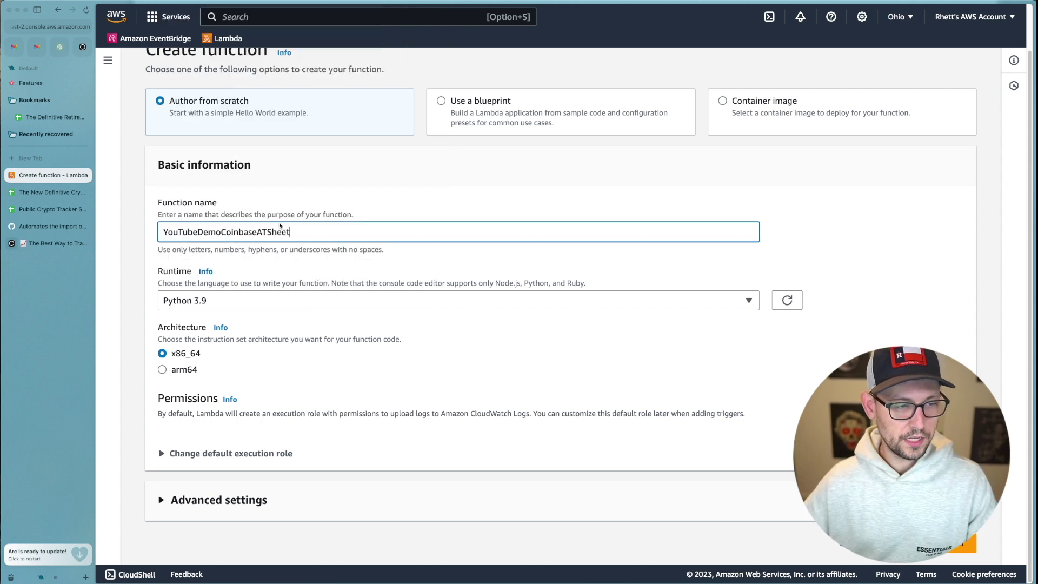
{"action": "left_click", "coordinate": [176, 372]}
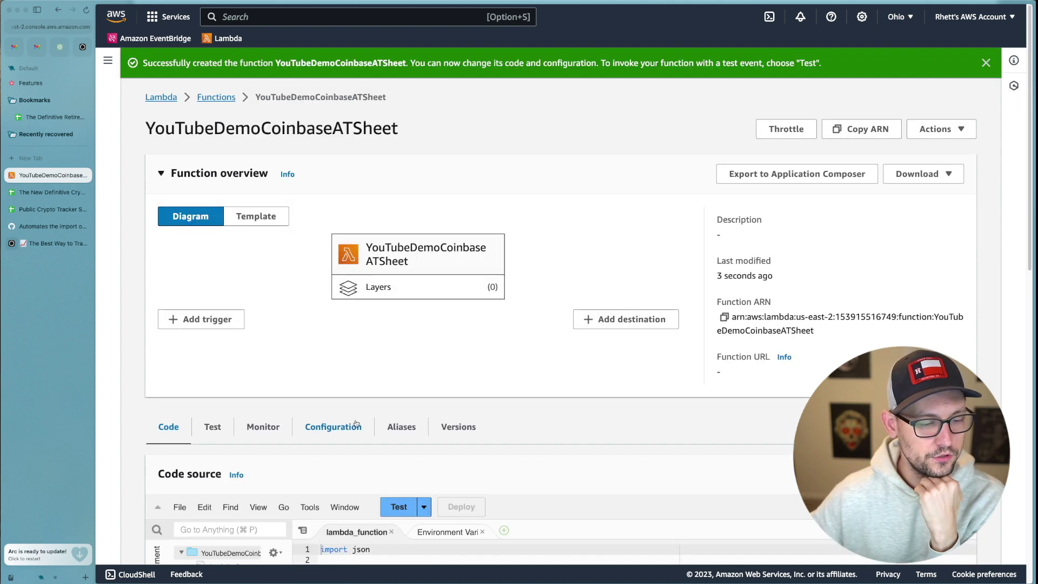
{"action": "left_click", "coordinate": [358, 425]}
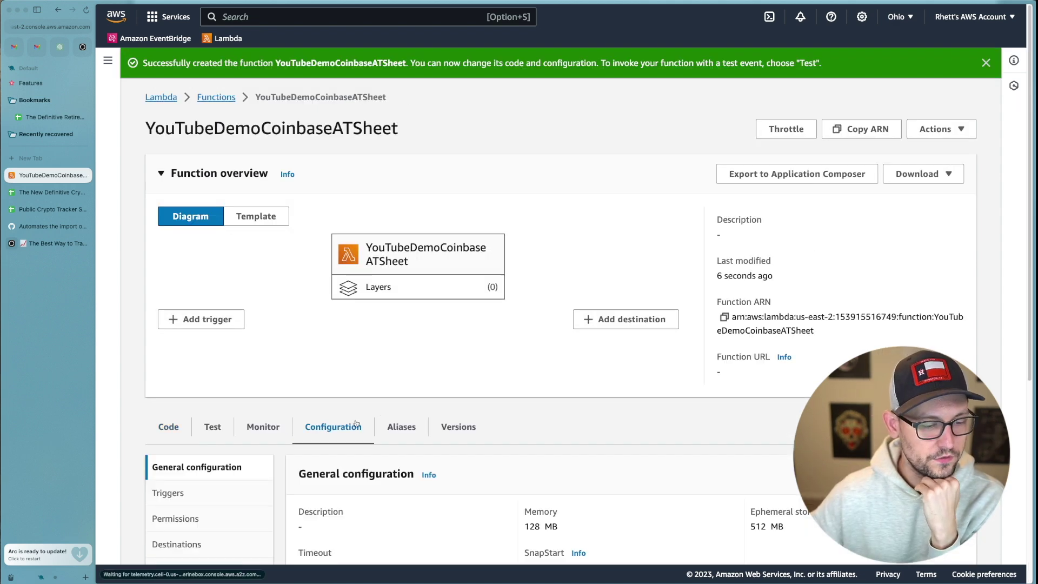
{"action": "scroll", "coordinate": [492, 367], "scroll_direction": "down", "scroll_amount": 5}
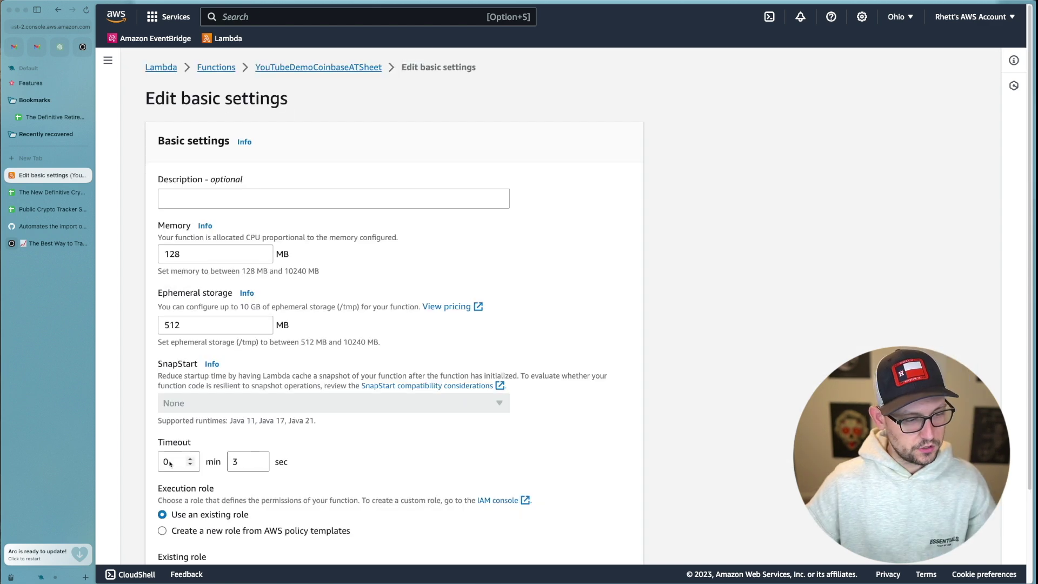
Set the timeout minutes to 1, giving 1 min 3 sec, and save.
{"action": "double_click", "coordinate": [172, 463]}
{"action": "type", "text": "1"}
{"action": "left_click", "coordinate": [367, 452]}
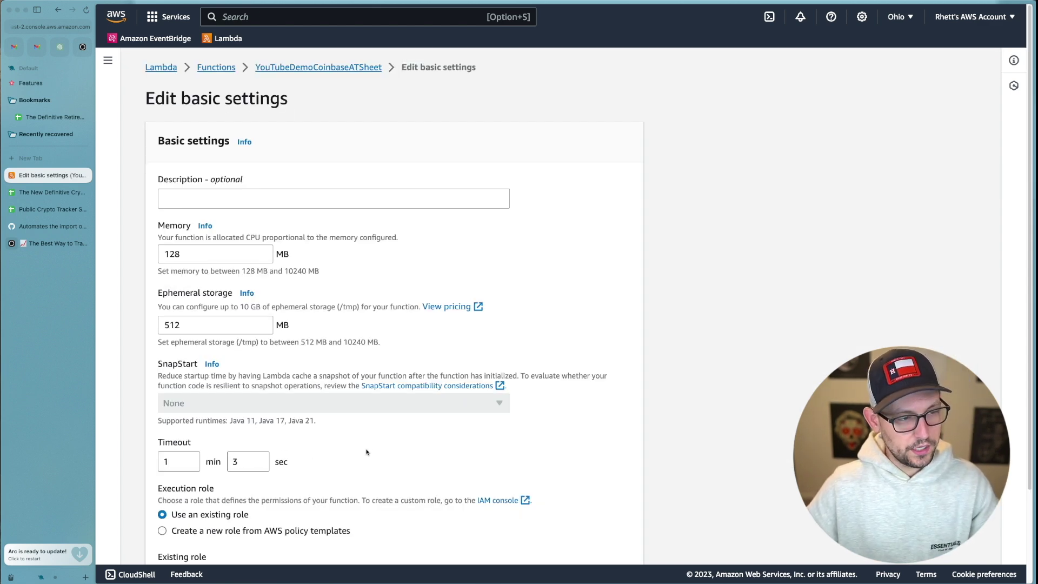
{"action": "scroll", "coordinate": [366, 452], "scroll_direction": "down", "scroll_amount": 3}
{"action": "left_click", "coordinate": [620, 542]}
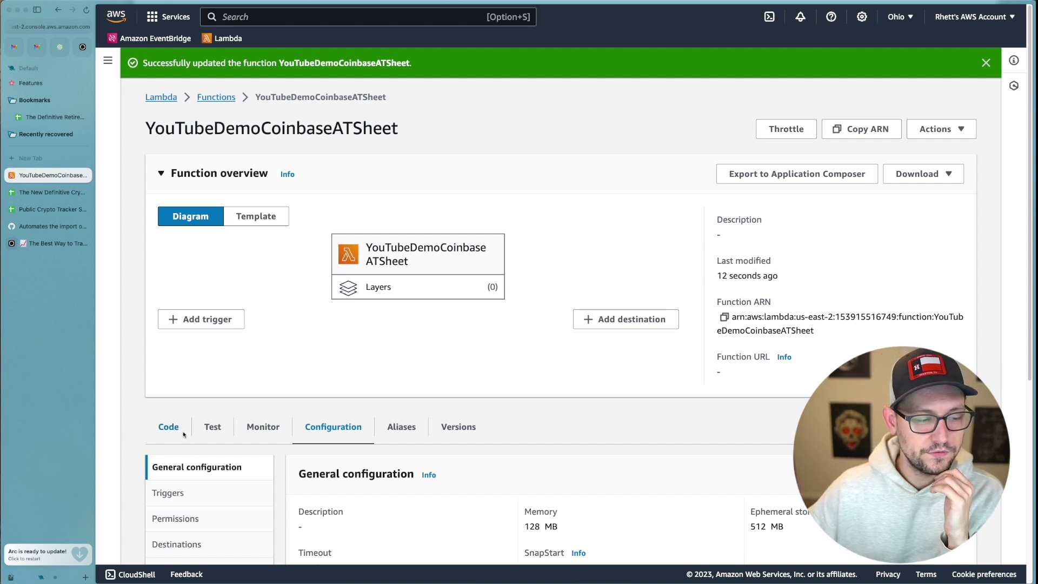
Attach the custom layer YouTubeDemoCoinbase, version 1, to the function.
{"action": "left_click", "coordinate": [168, 428]}
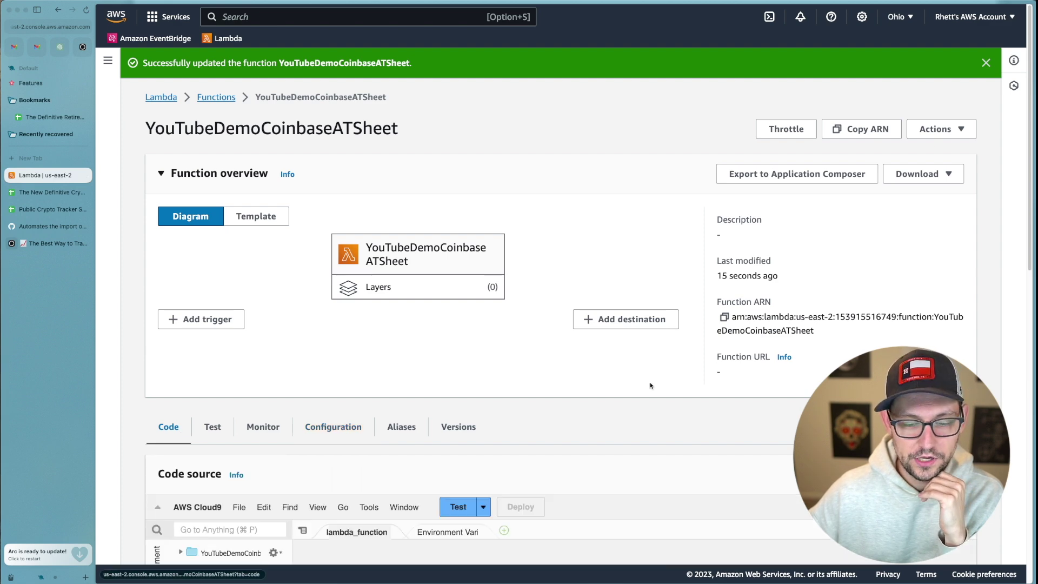
{"action": "scroll", "coordinate": [653, 387], "scroll_direction": "down", "scroll_amount": 10}
{"action": "left_click", "coordinate": [934, 463]}
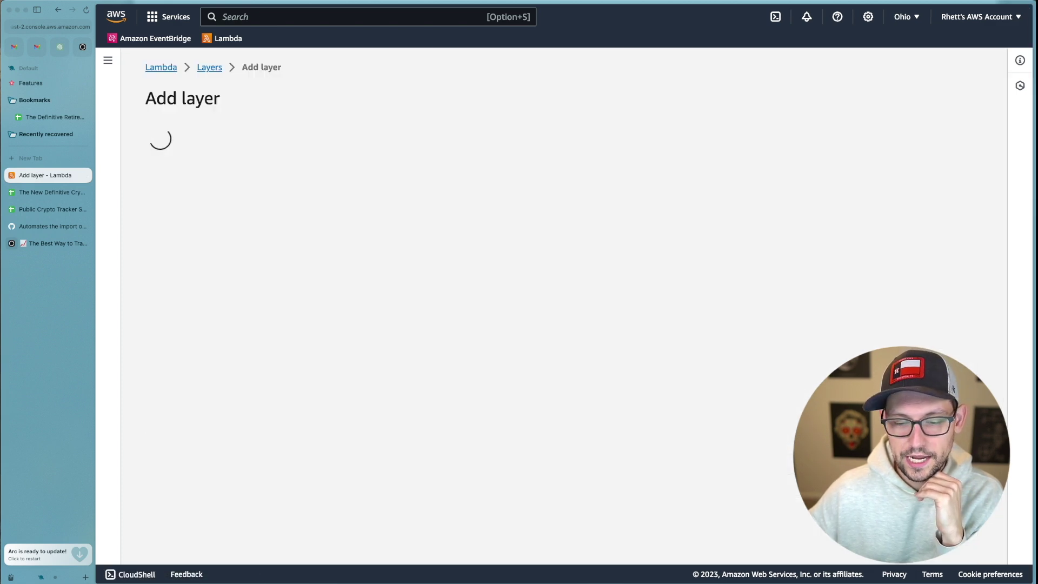
{"action": "left_click", "coordinate": [450, 324]}
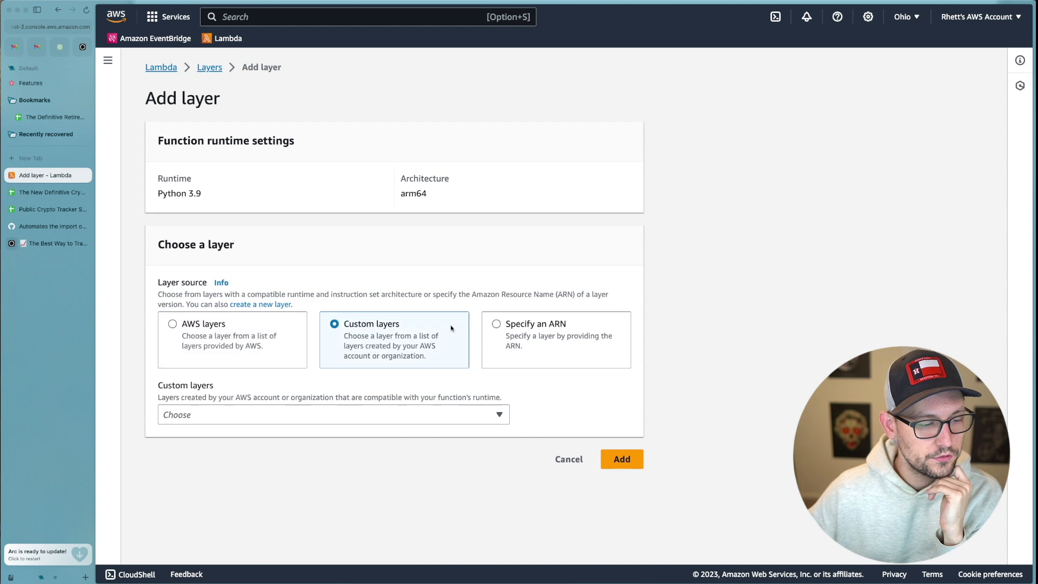
{"action": "left_click", "coordinate": [387, 411]}
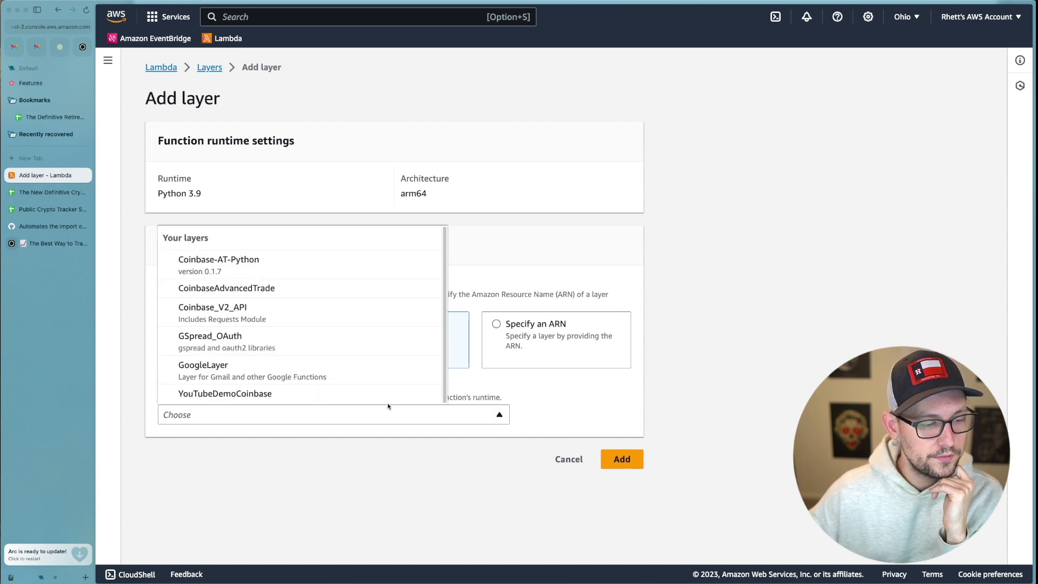
{"action": "left_click", "coordinate": [266, 396]}
{"action": "left_click", "coordinate": [490, 459]}
{"action": "left_click", "coordinate": [331, 507]}
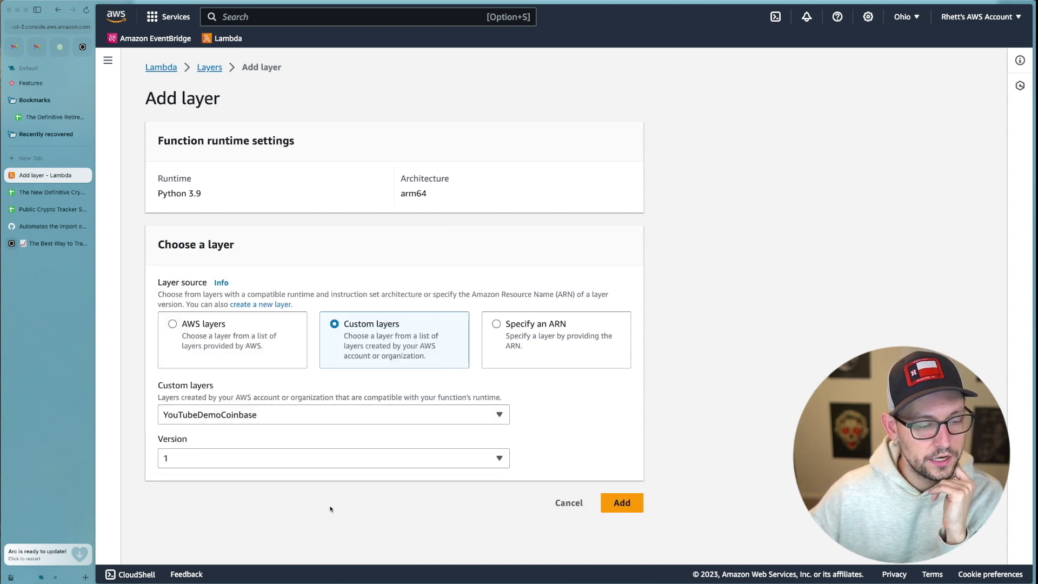
{"action": "left_click", "coordinate": [623, 503]}
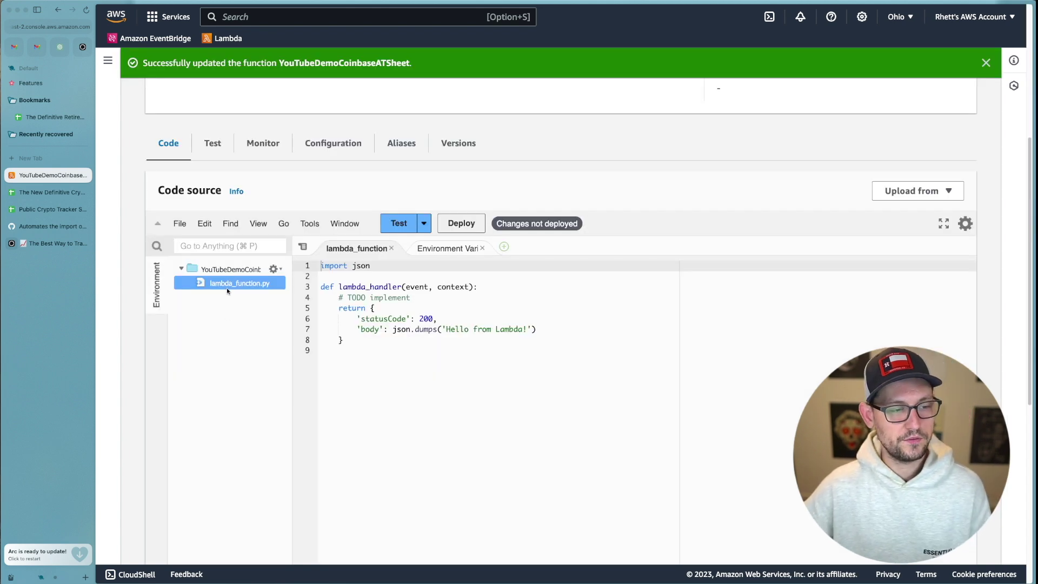
Create a new file named sheets_creds.json in the function's code folder.
{"action": "right_click", "coordinate": [228, 299]}
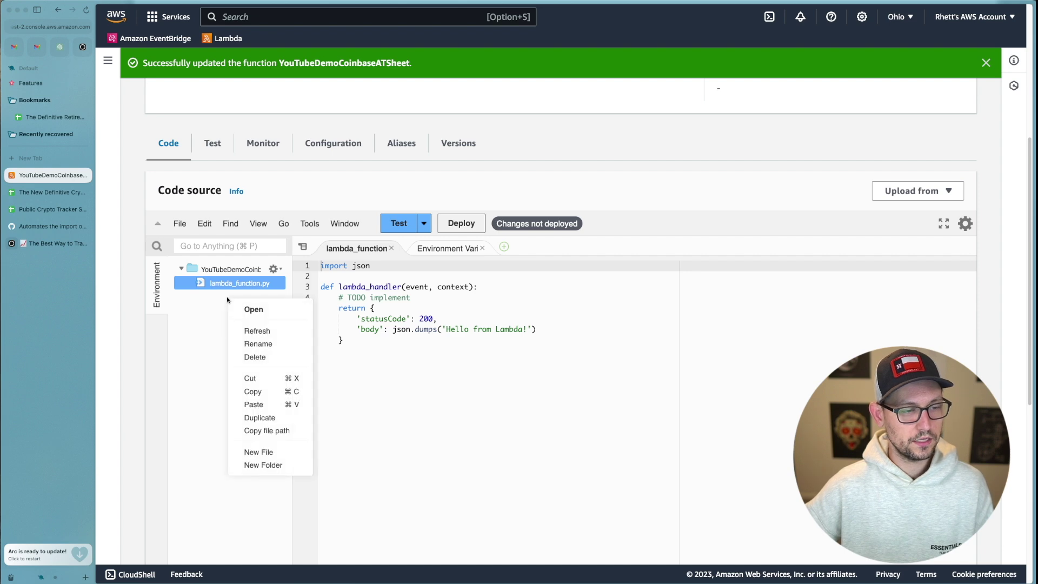
{"action": "left_click", "coordinate": [233, 326]}
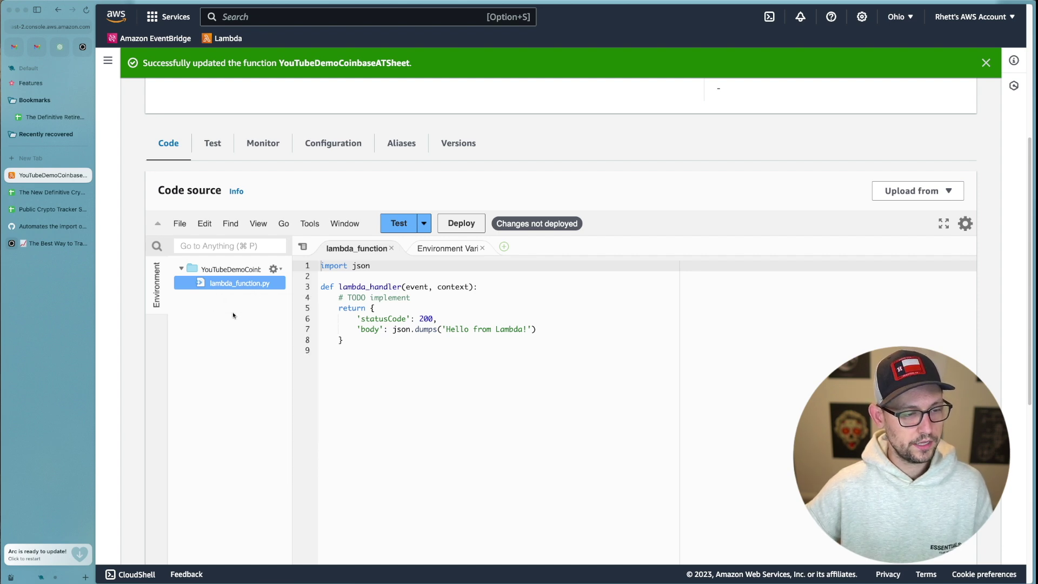
{"action": "right_click", "coordinate": [233, 316]}
{"action": "left_click", "coordinate": [269, 468]}
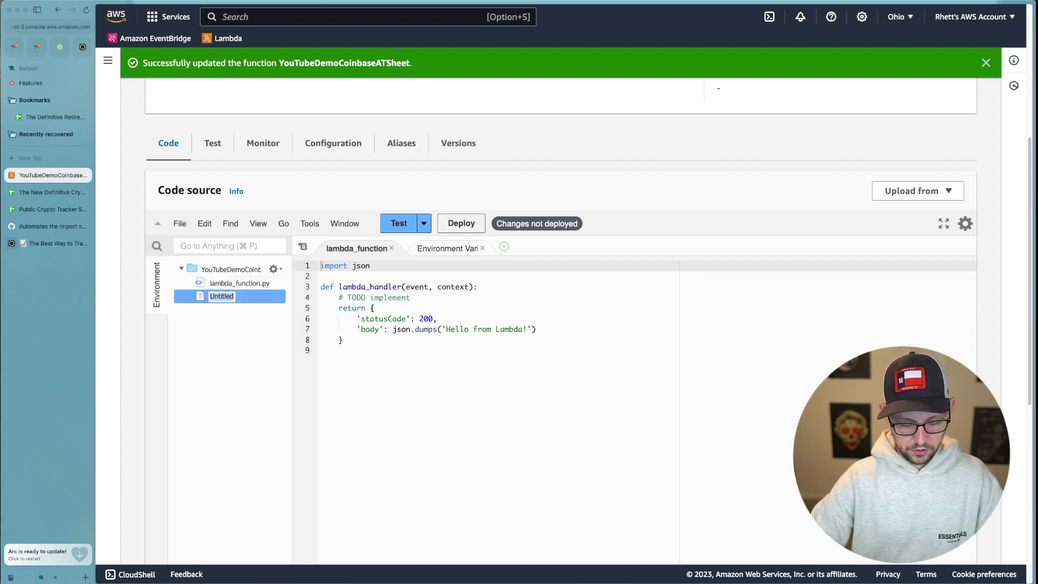
{"action": "type", "text": "sheets_"}
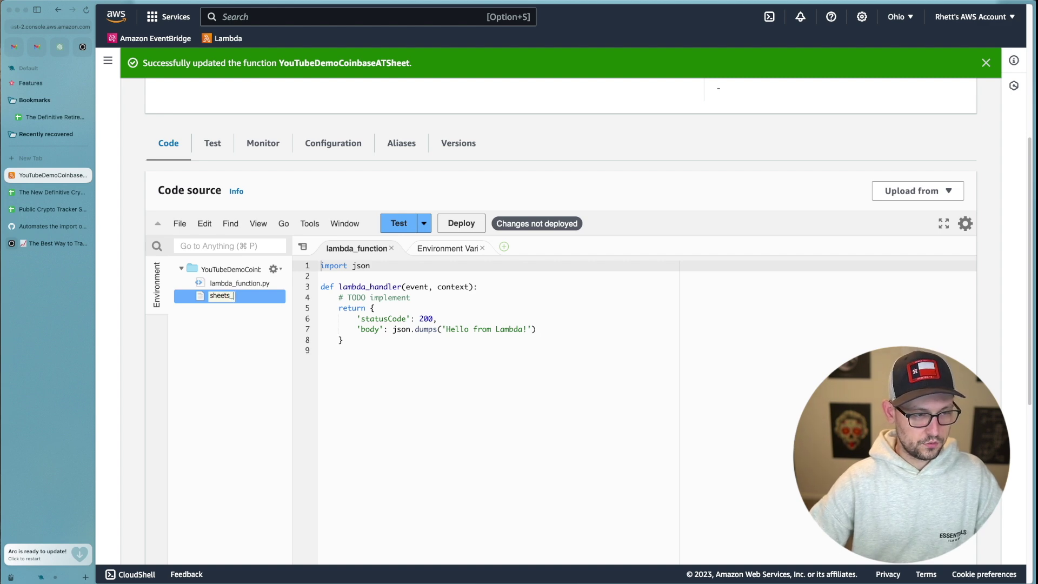
{"action": "type", "text": "creds.json"}
{"action": "key", "text": "Return"}
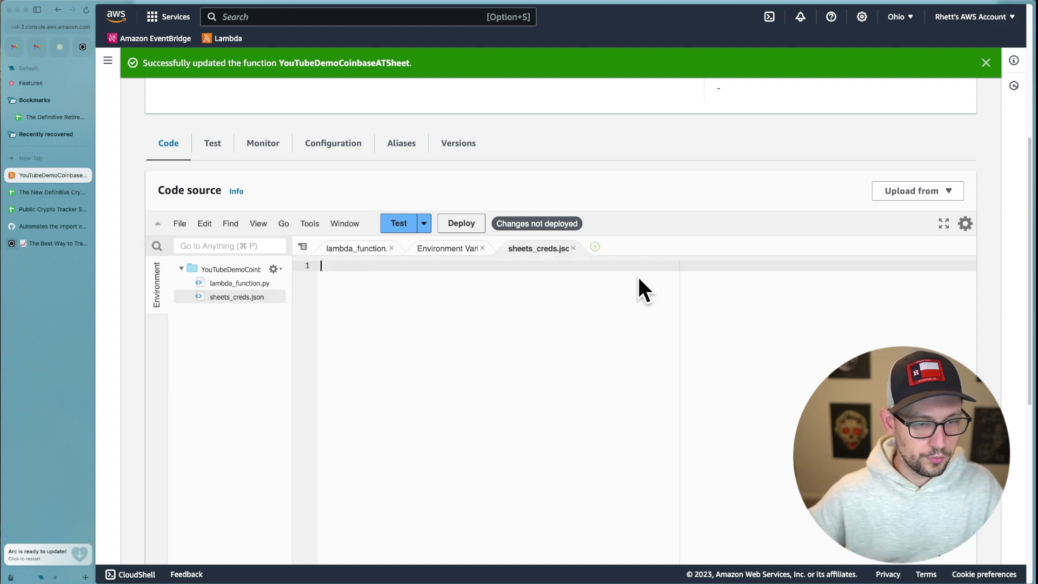
Copy the service-account credentials from the local file into sheets_creds.json and deploy.
{"action": "key", "text": "super+Tab"}
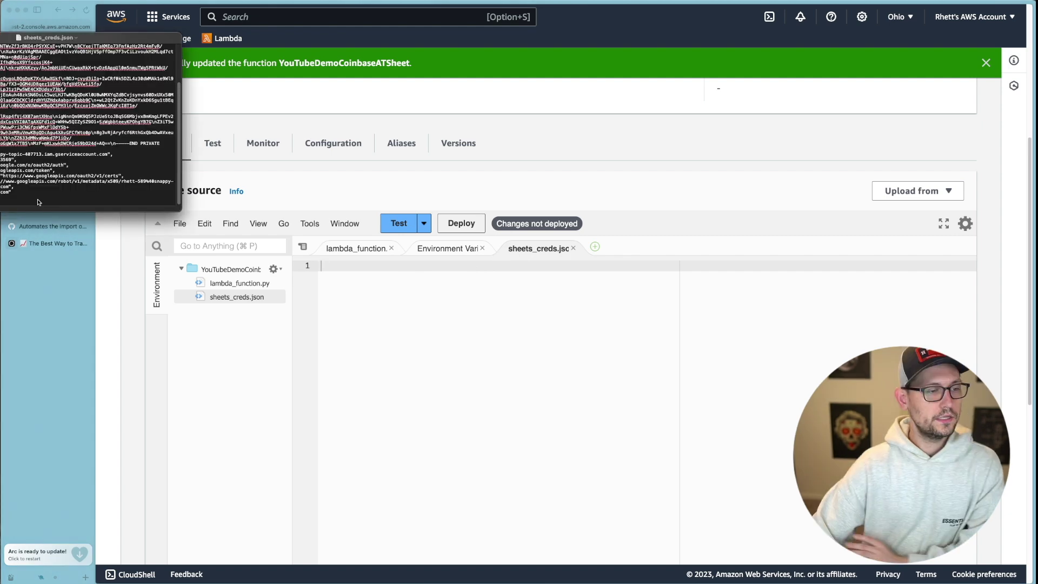
{"action": "left_click_drag", "start_coordinate": [37, 202], "coordinate": [19, 46]}
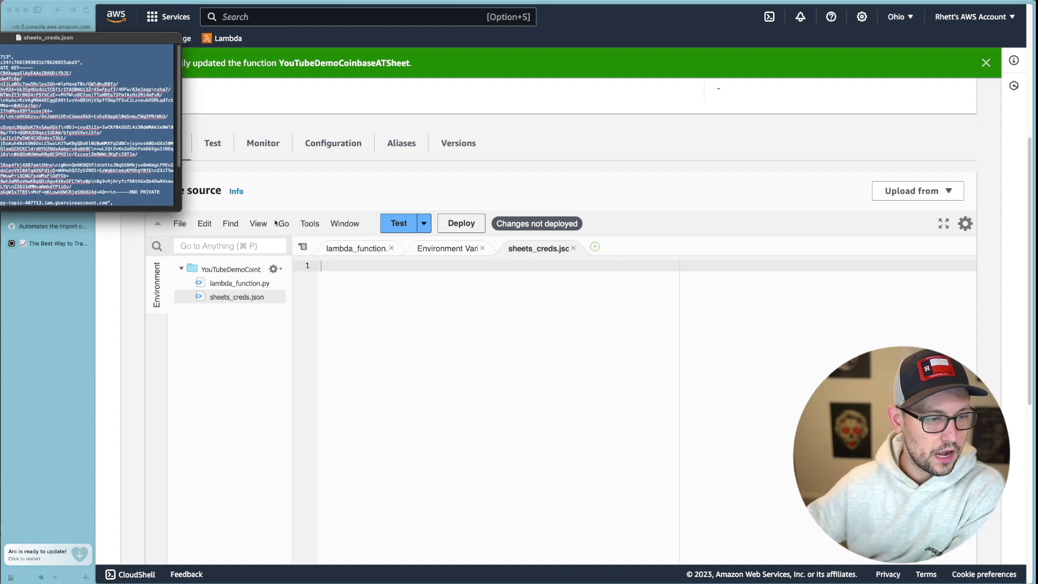
{"action": "left_click", "coordinate": [398, 310]}
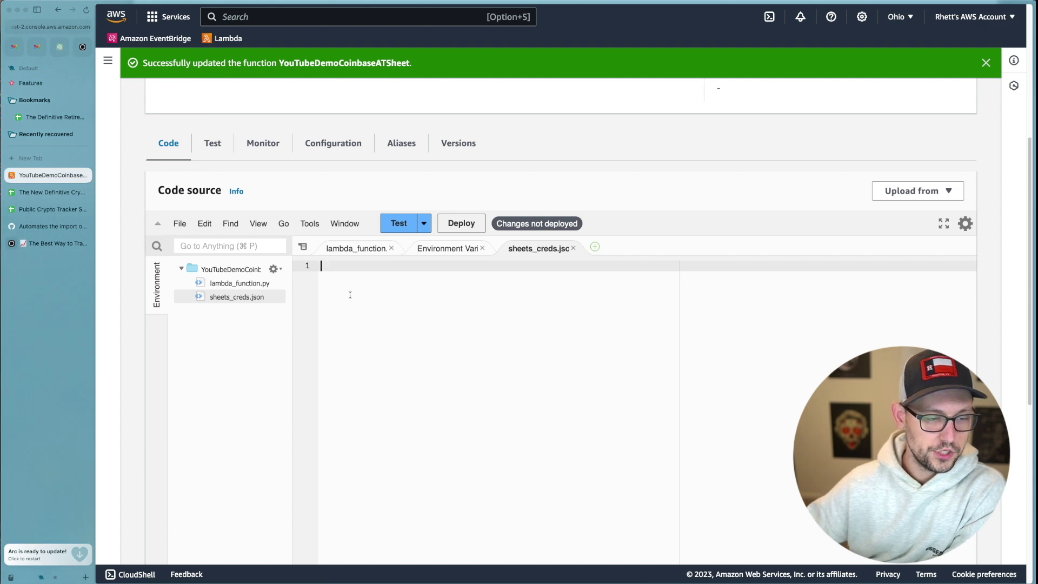
{"action": "key", "text": "super+v"}
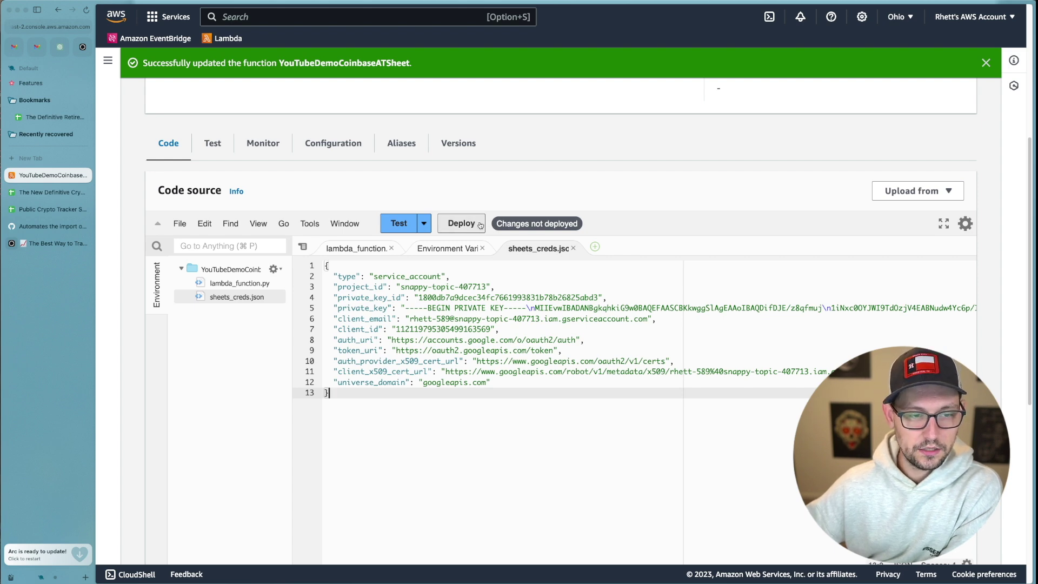
{"action": "left_click", "coordinate": [473, 224]}
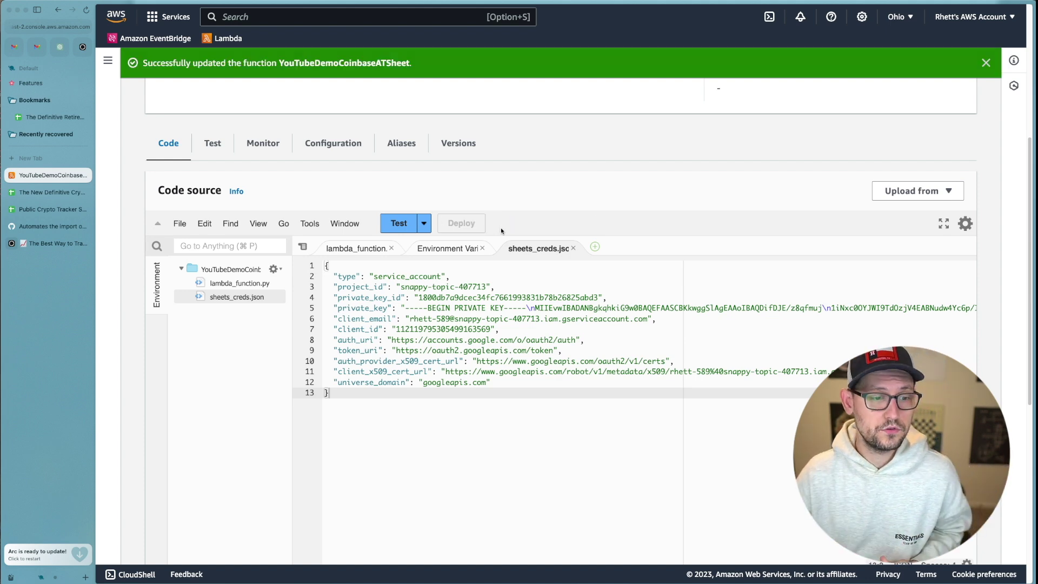
{"action": "left_click", "coordinate": [356, 248]}
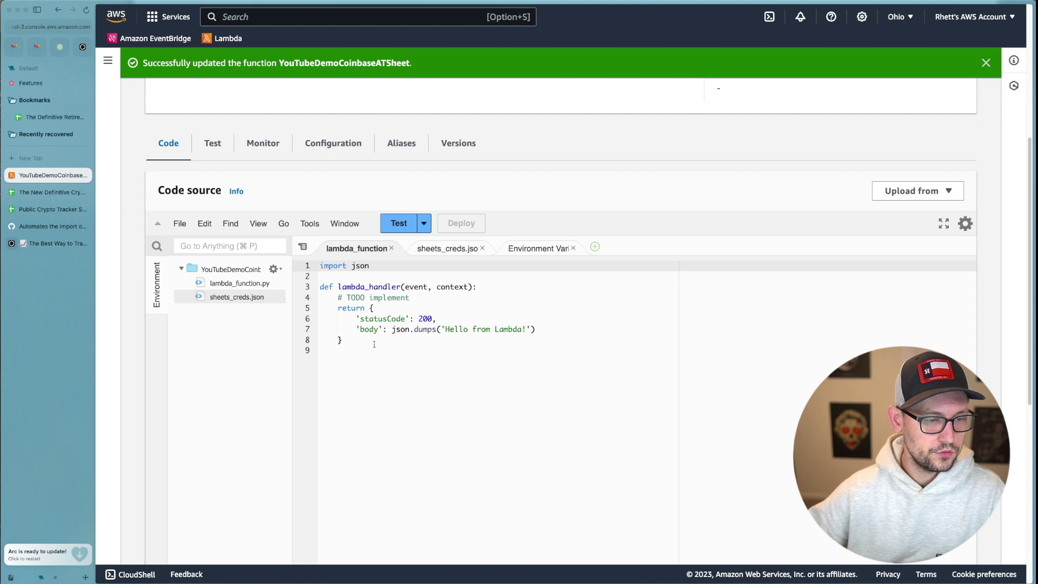
Replace the starter code in lambda_function.py with the script copied from the GitHub Gist.
{"action": "left_click_drag", "start_coordinate": [374, 344], "coordinate": [273, 172]}
{"action": "key", "text": "BackSpace"}
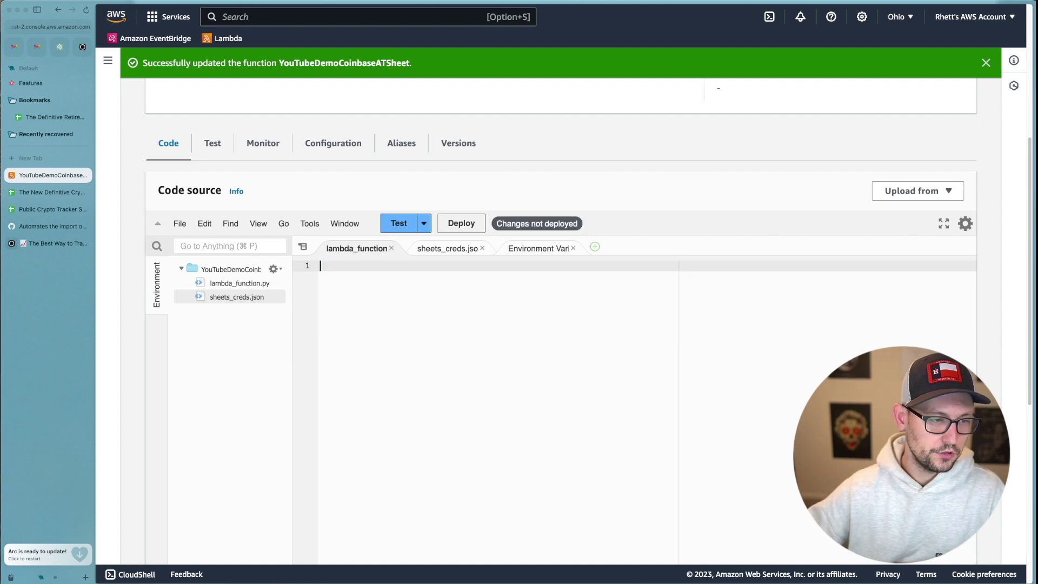
{"action": "left_click", "coordinate": [47, 226]}
{"action": "left_click_drag", "start_coordinate": [375, 126], "coordinate": [365, 297]}
{"action": "key", "text": "super+c"}
{"action": "key", "text": "ctrl+Tab"}
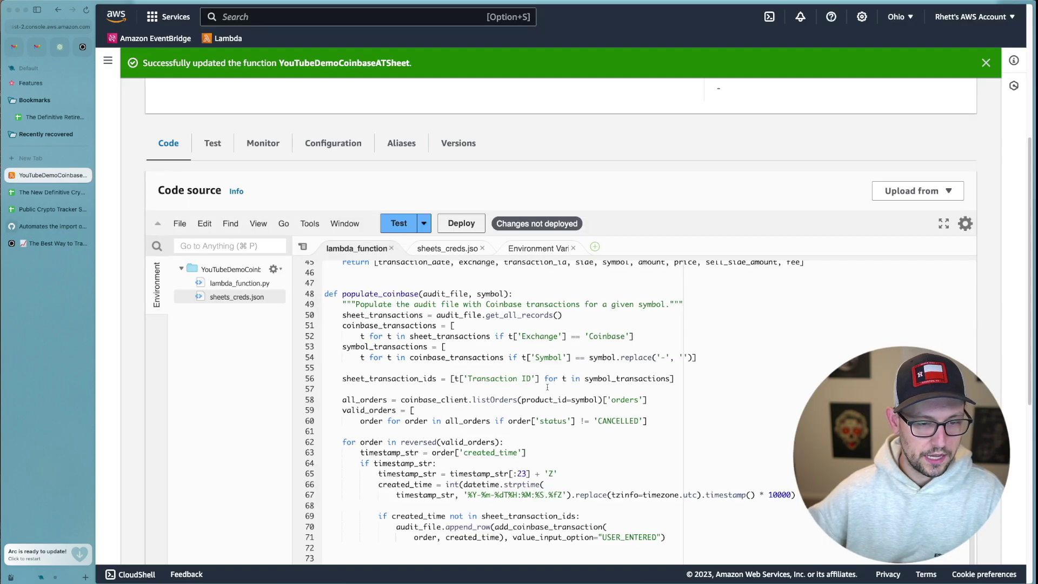
{"action": "scroll", "coordinate": [547, 387], "scroll_direction": "down", "scroll_amount": 5}
{"action": "scroll", "coordinate": [487, 373], "scroll_direction": "up", "scroll_amount": 20}
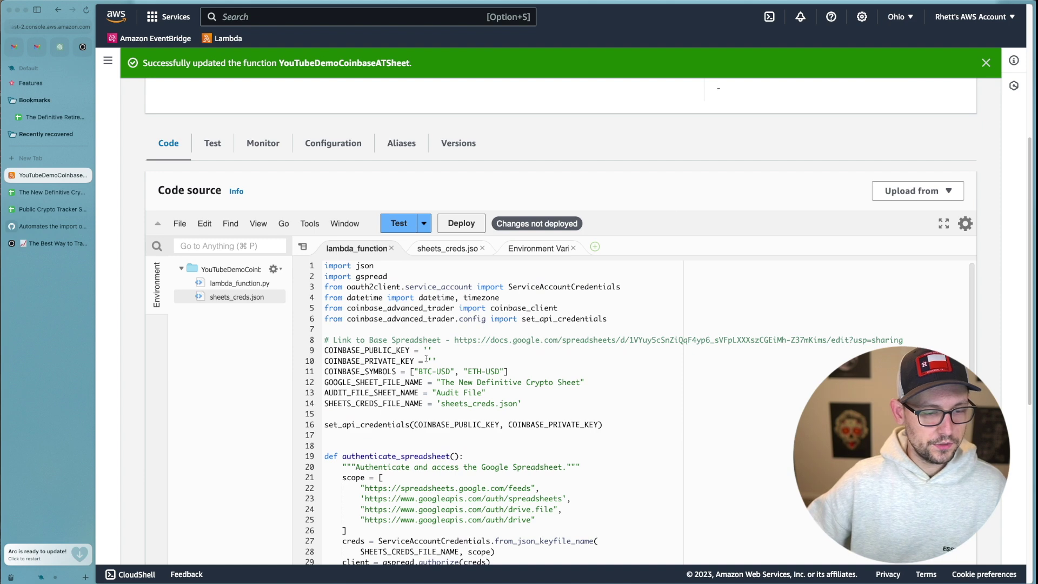
Review the spreadsheet, sheet and credentials file-name settings, then place the caret in COINBASE_PUBLIC_KEY.
{"action": "left_click_drag", "start_coordinate": [441, 380], "coordinate": [635, 386]}
{"action": "left_click", "coordinate": [635, 386]}
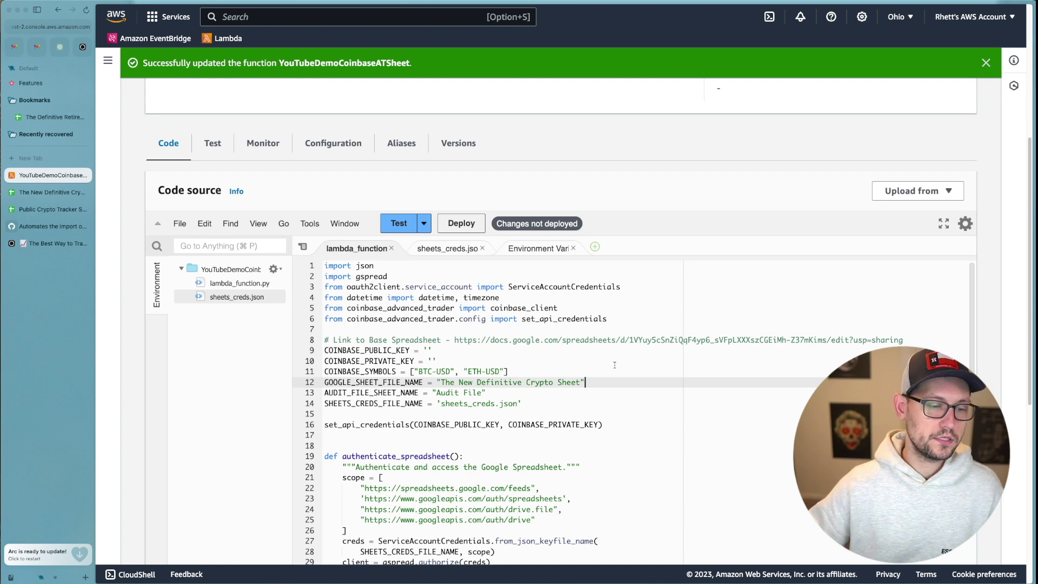
{"action": "left_click", "coordinate": [500, 390]}
{"action": "left_click_drag", "start_coordinate": [432, 404], "coordinate": [545, 404]}
{"action": "left_click", "coordinate": [545, 405]}
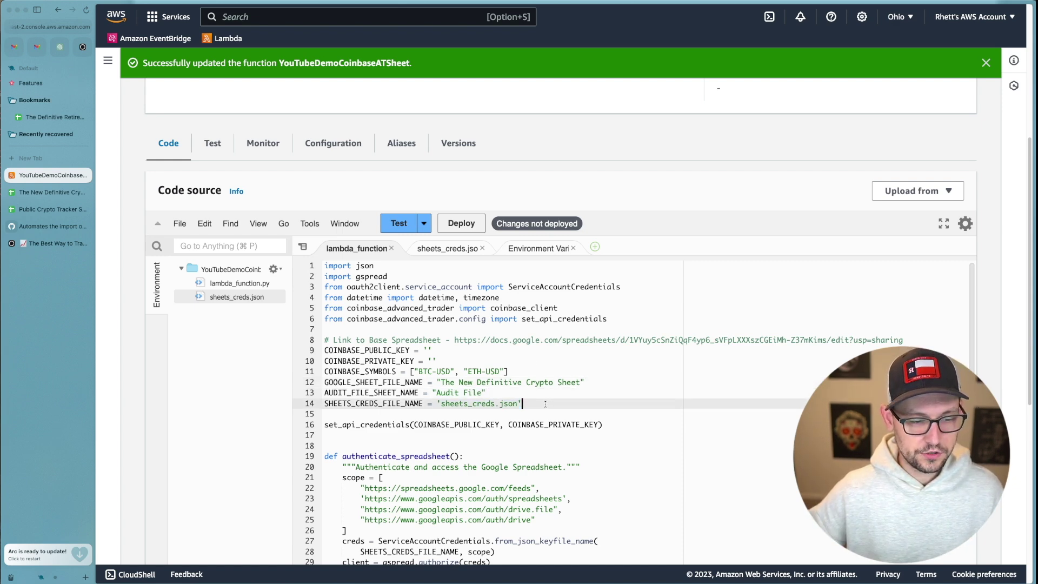
{"action": "left_click_drag", "start_coordinate": [437, 382], "coordinate": [544, 404]}
{"action": "left_click", "coordinate": [544, 404]}
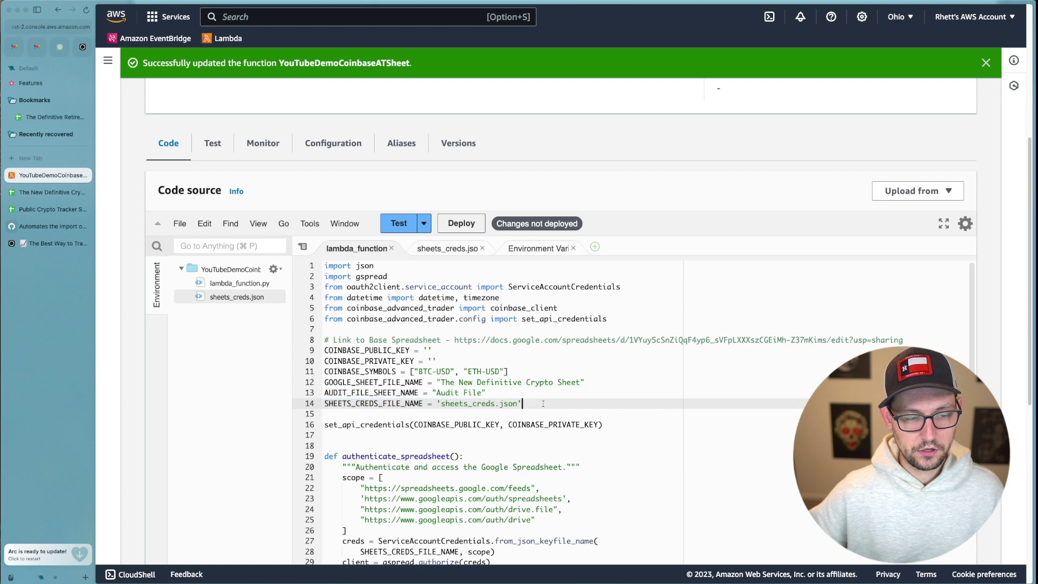
{"action": "left_click", "coordinate": [427, 351]}
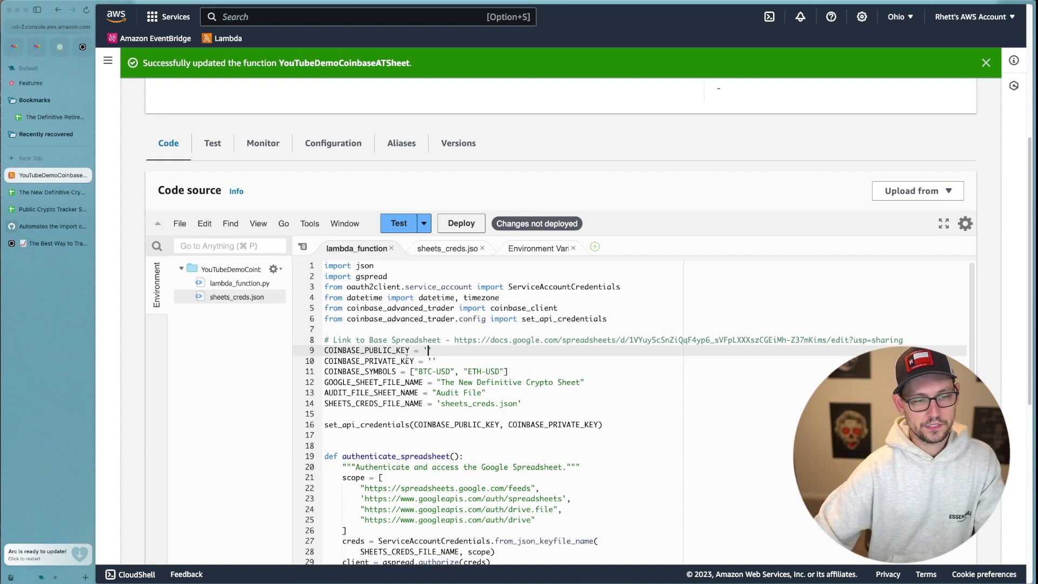
{"action": "key", "text": "super+t"}
Go to coinbase.com and open the API page in the account settings.
{"action": "type", "text": "coinbase.com"}
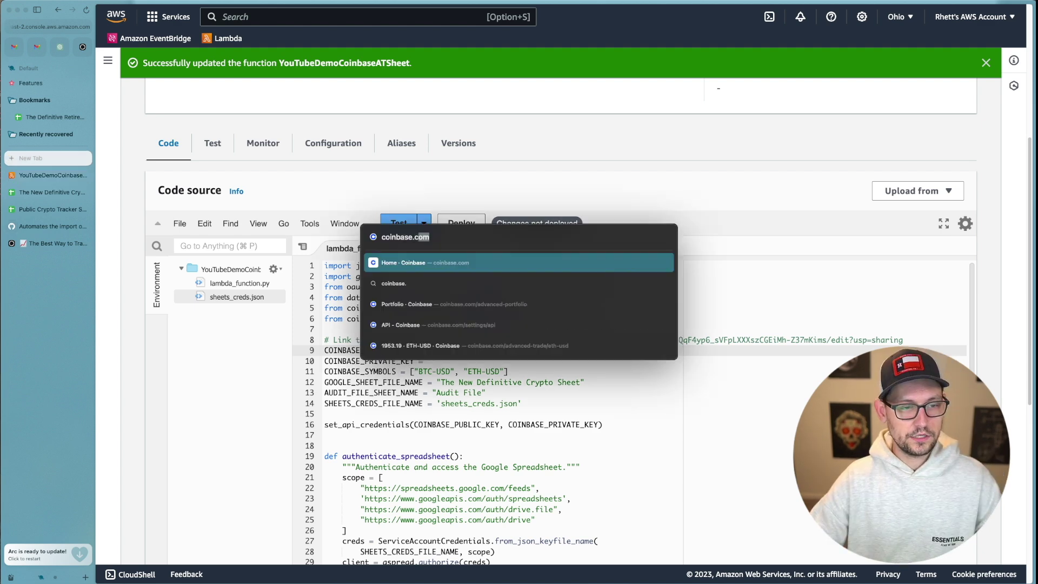
{"action": "key", "text": "Return"}
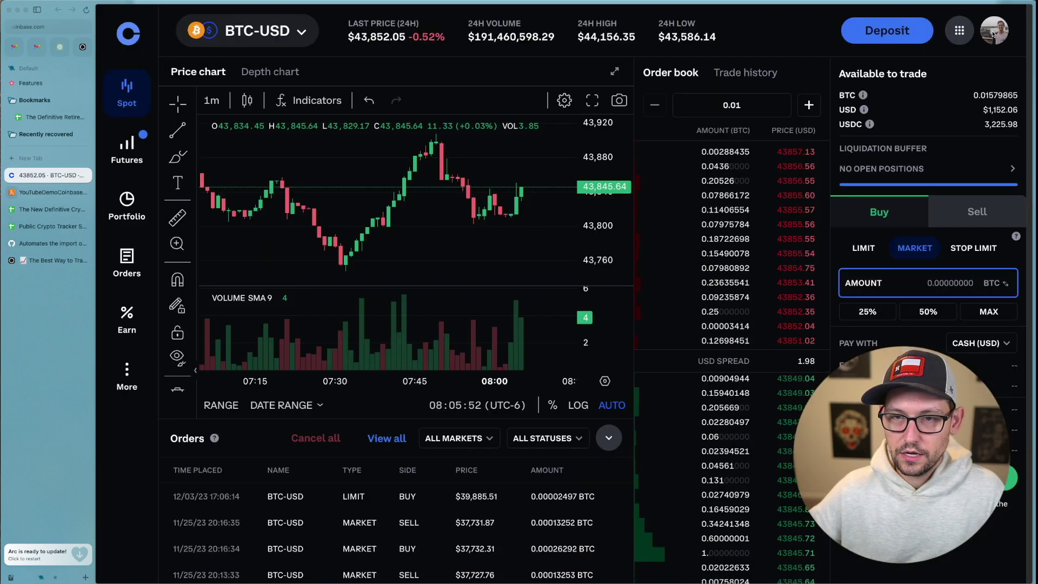
{"action": "left_click", "coordinate": [997, 30]}
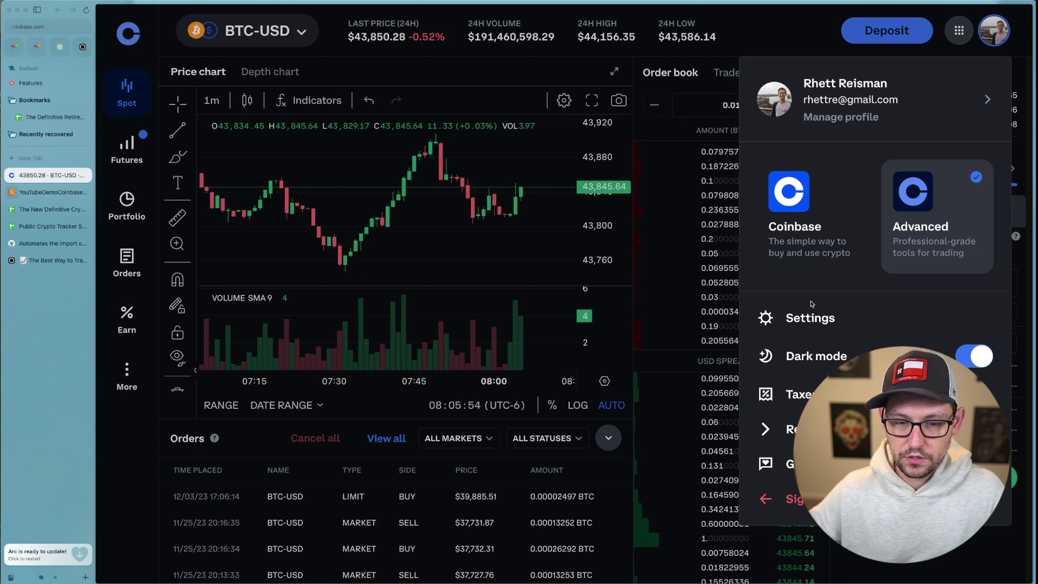
{"action": "left_click", "coordinate": [809, 317]}
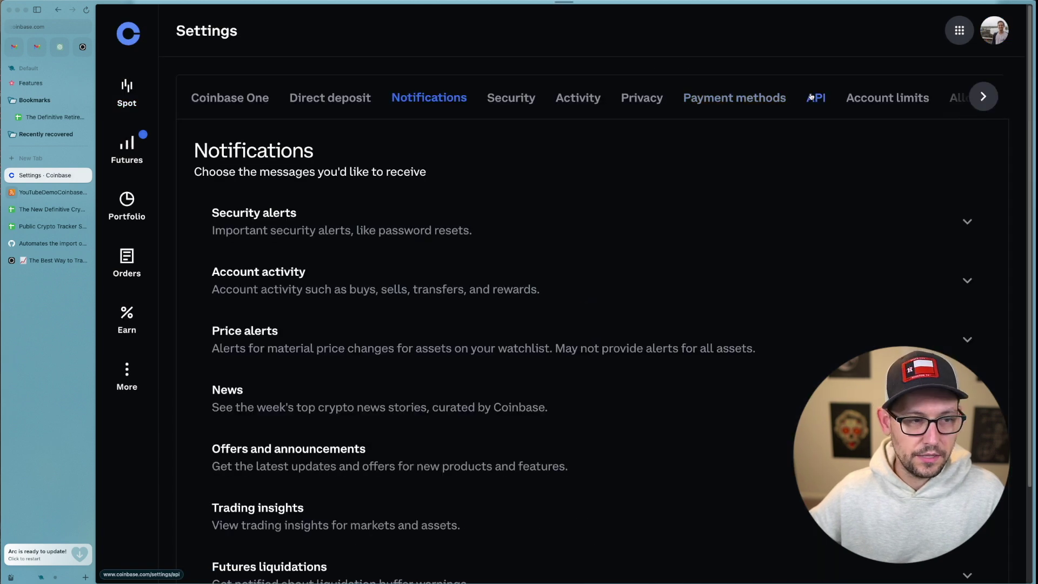
{"action": "left_click", "coordinate": [811, 97]}
Highlight and read the API-key security warning on the API settings page.
{"action": "triple_click", "coordinate": [804, 152]}
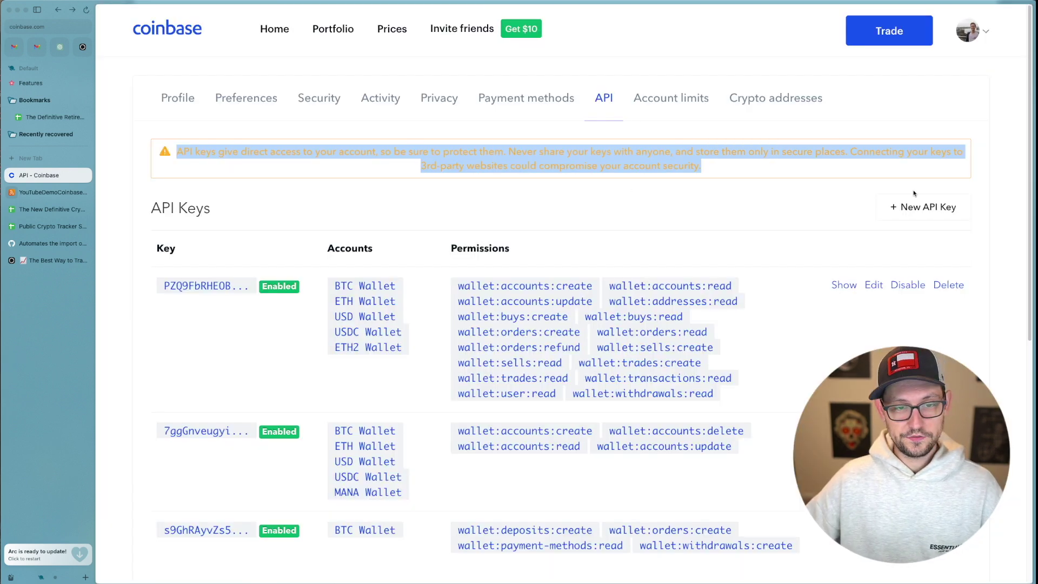
{"action": "left_click", "coordinate": [842, 172]}
{"action": "left_click_drag", "start_coordinate": [842, 172], "coordinate": [272, 151]}
{"action": "triple_click", "coordinate": [272, 151]}
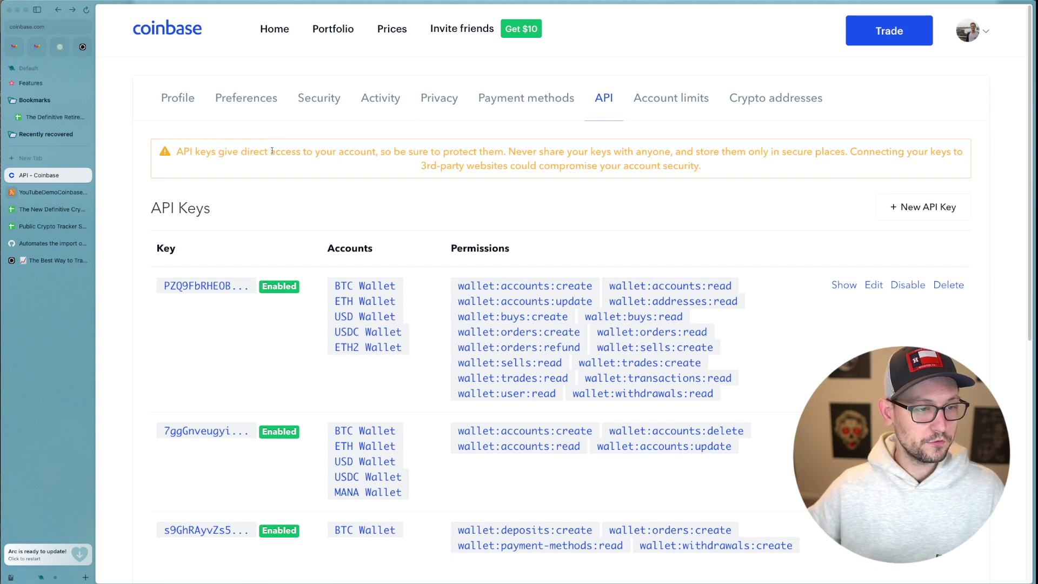
{"action": "left_click", "coordinate": [236, 156]}
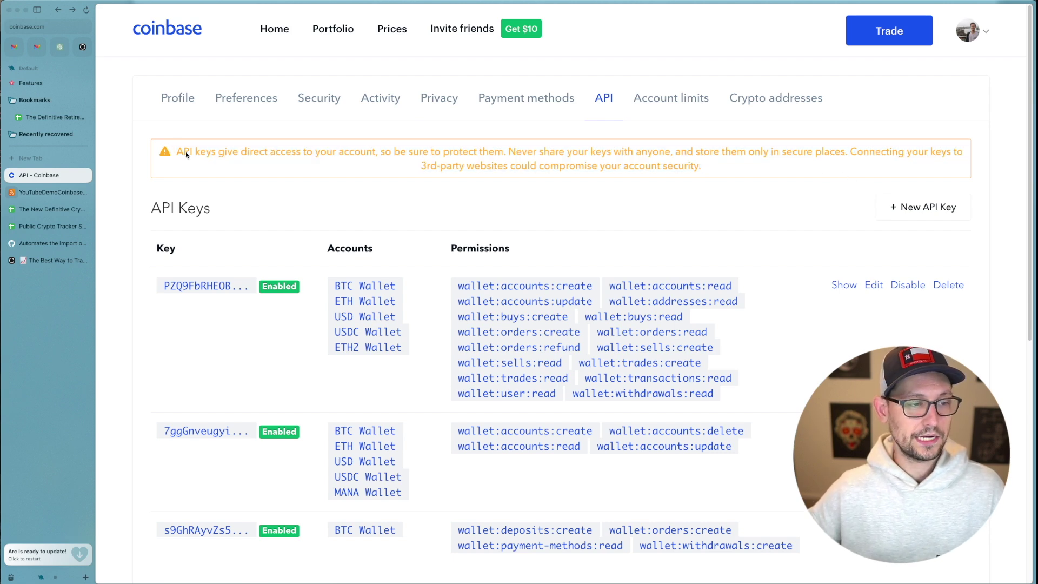
{"action": "mouse_move", "coordinate": [186, 152]}
{"action": "left_mouse_down"}
{"action": "mouse_move", "coordinate": [355, 176]}
{"action": "mouse_move", "coordinate": [186, 153]}
{"action": "left_mouse_up"}
{"action": "left_click", "coordinate": [782, 152], "text": "shift"}
{"action": "left_click", "coordinate": [783, 150]}
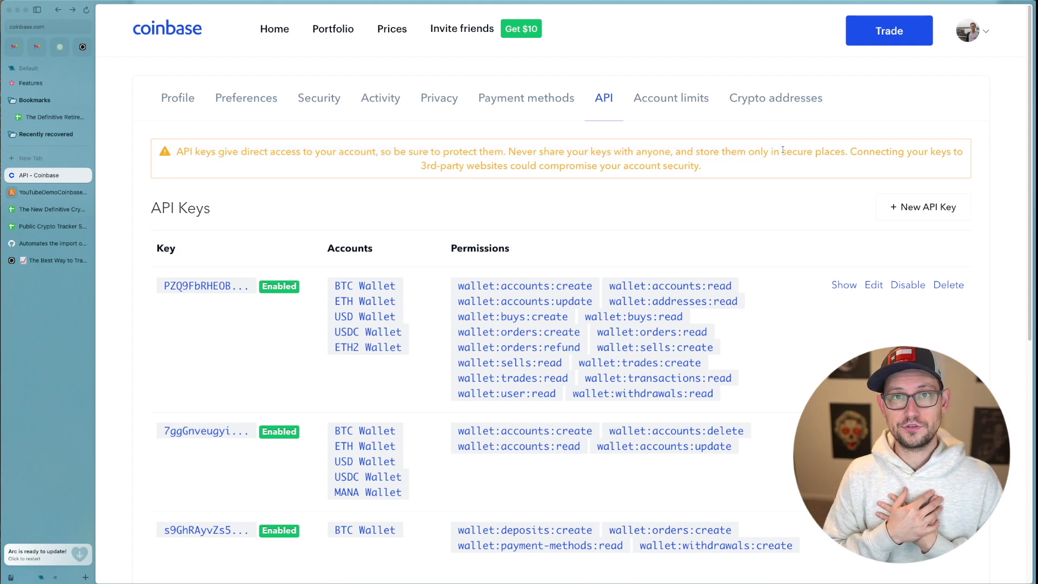
{"action": "left_click_drag", "start_coordinate": [781, 145], "coordinate": [703, 168]}
{"action": "triple_click", "coordinate": [191, 148]}
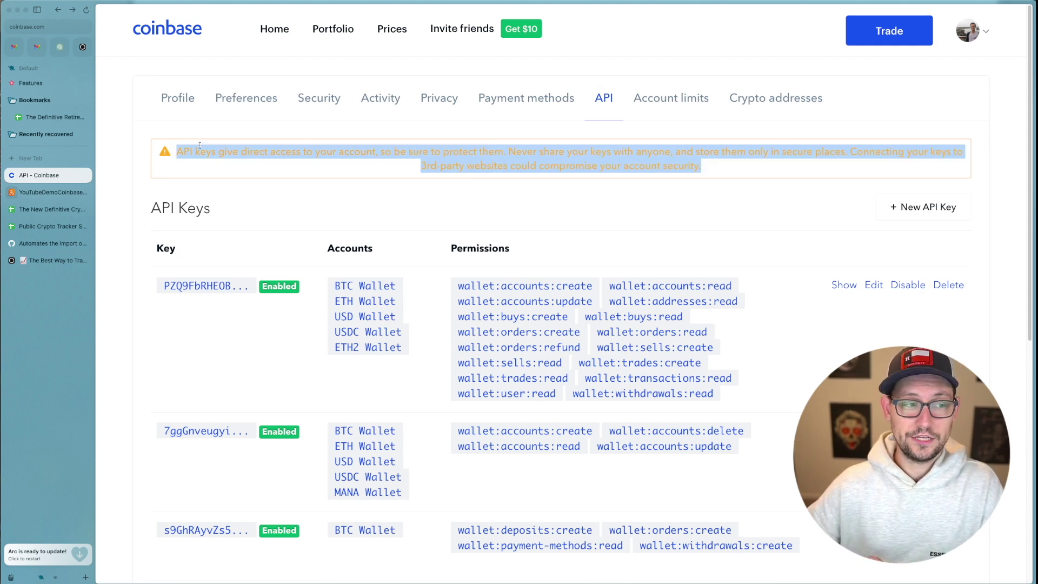
{"action": "left_click", "coordinate": [191, 146]}
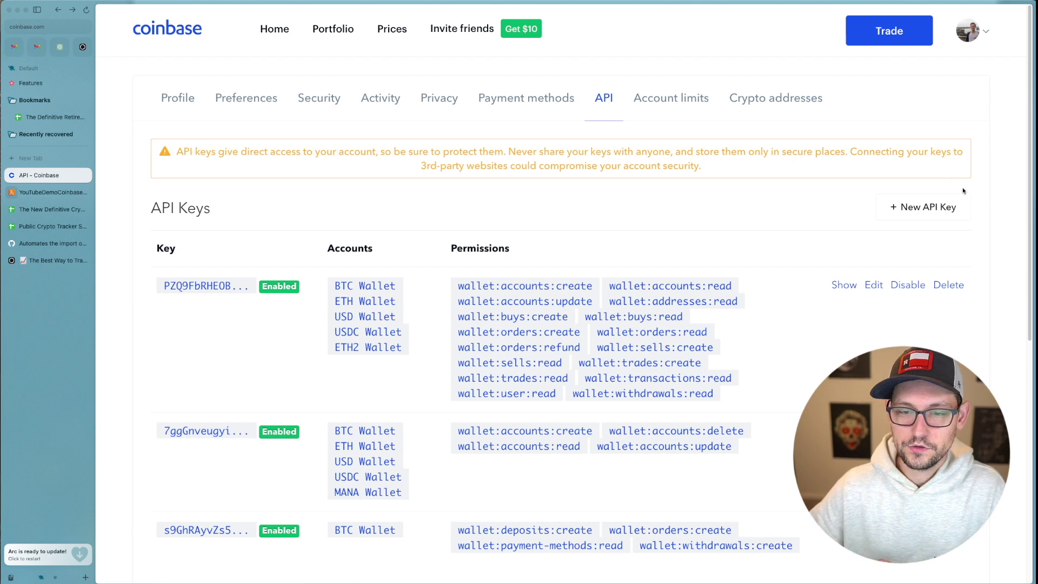
Start a new Coinbase API key with read permissions for accounts, addresses, buys, checkouts, contacts, deposits and notifications.
{"action": "left_click", "coordinate": [929, 214]}
{"action": "scroll", "coordinate": [617, 230], "scroll_direction": "down", "scroll_amount": 10}
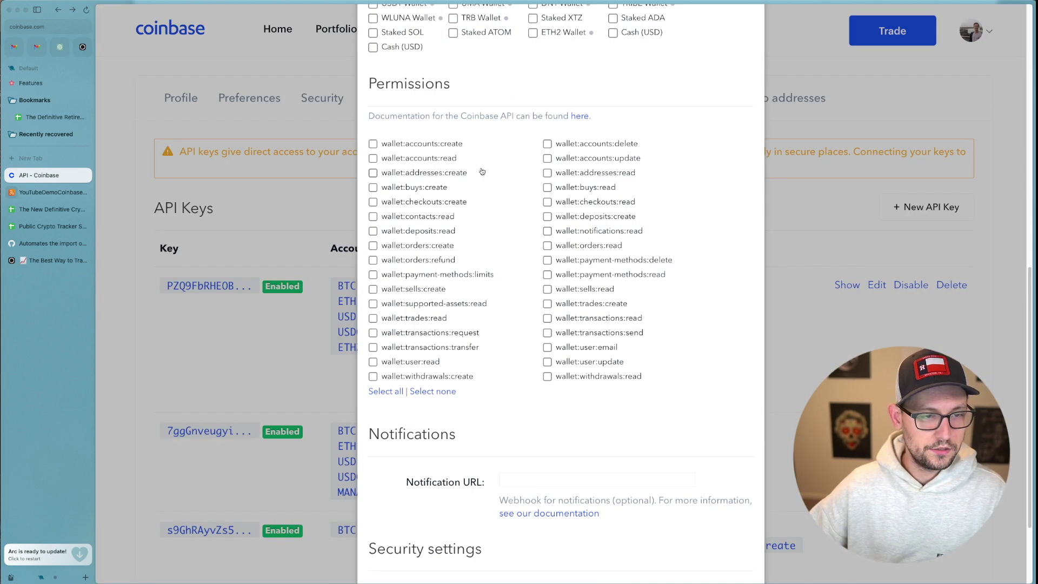
{"action": "left_click", "coordinate": [433, 158]}
{"action": "left_click", "coordinate": [594, 172]}
{"action": "left_click", "coordinate": [597, 187]}
{"action": "left_click", "coordinate": [602, 202]}
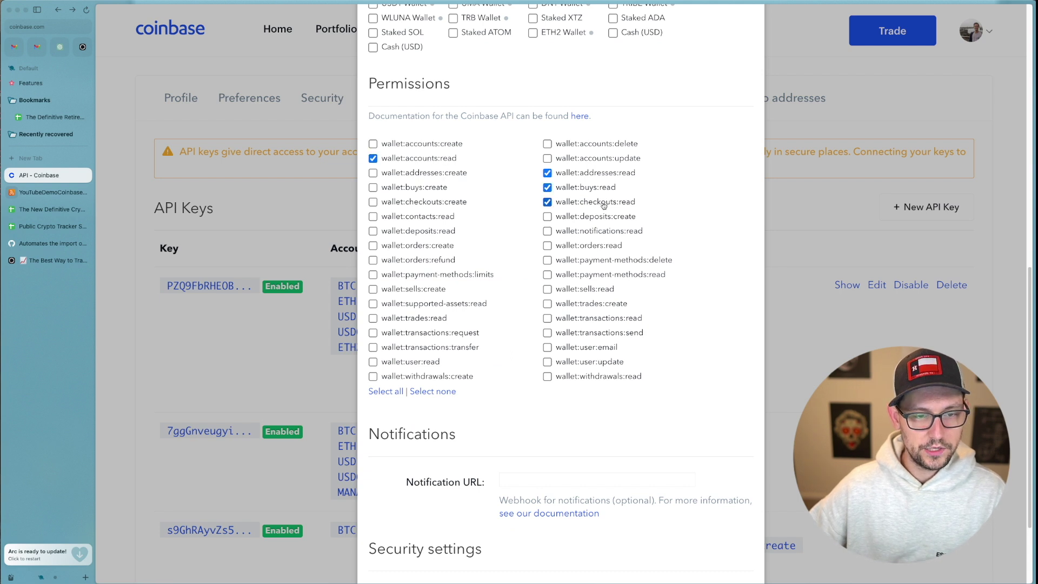
{"action": "left_click", "coordinate": [423, 217]}
{"action": "left_click", "coordinate": [424, 232]}
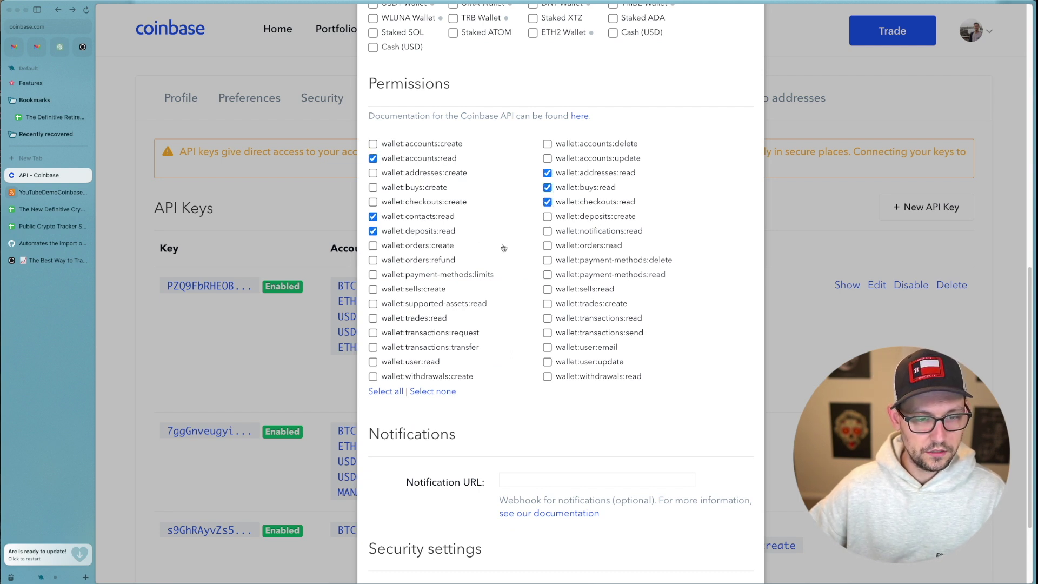
{"action": "left_click", "coordinate": [582, 234]}
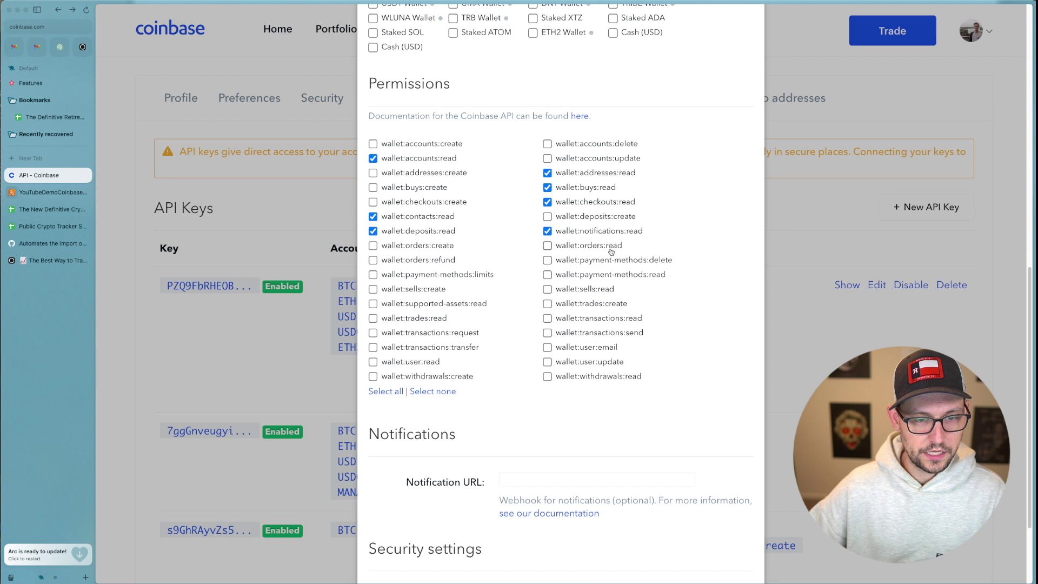
Give the key ETH, USD and USDC Wallet access and create it.
{"action": "scroll", "coordinate": [615, 278], "scroll_direction": "up", "scroll_amount": 9}
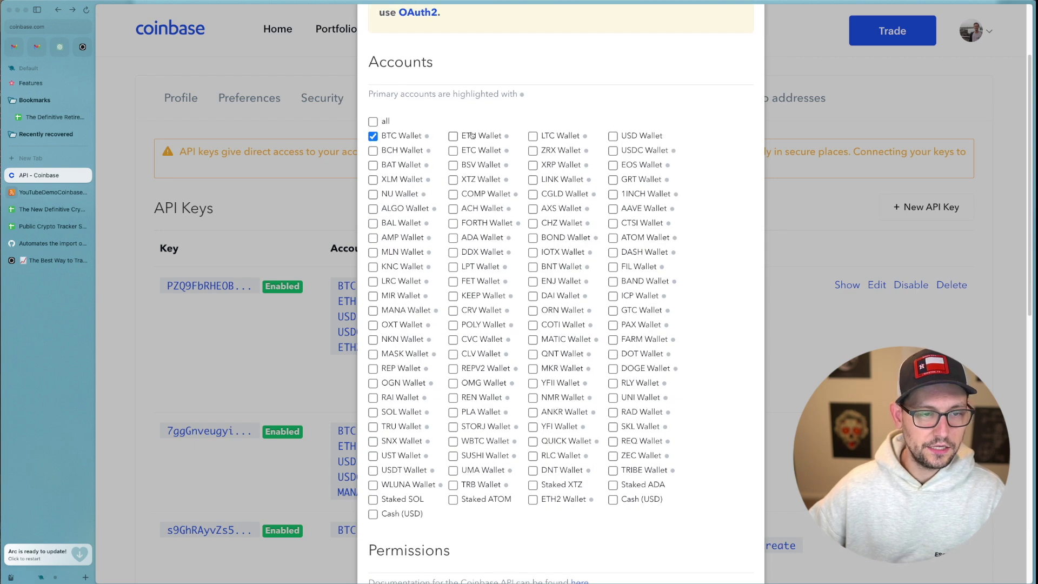
{"action": "left_click", "coordinate": [472, 135]}
{"action": "left_click", "coordinate": [625, 136]}
{"action": "left_click", "coordinate": [625, 150]}
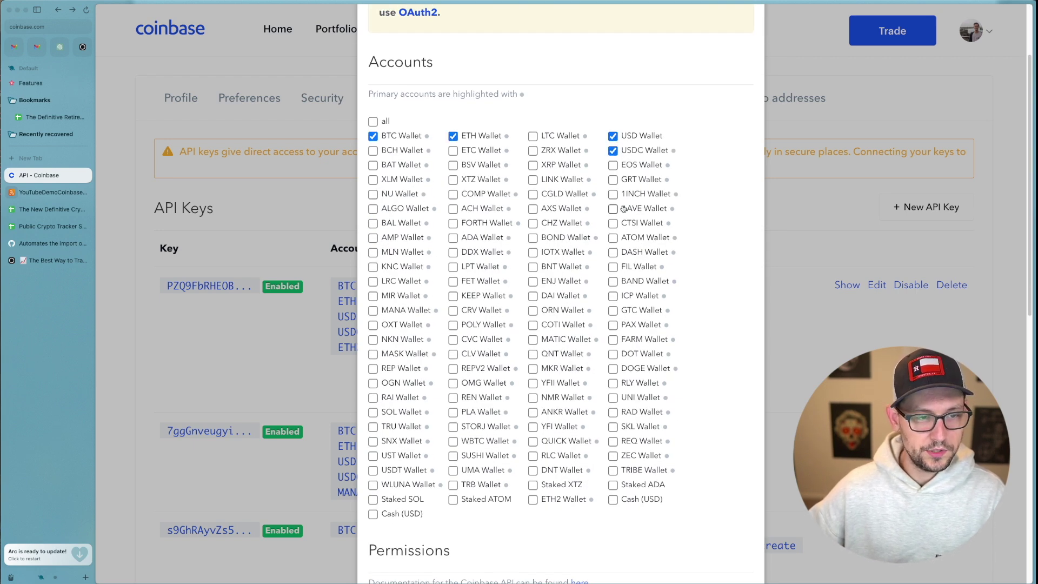
{"action": "left_click", "coordinate": [534, 427]}
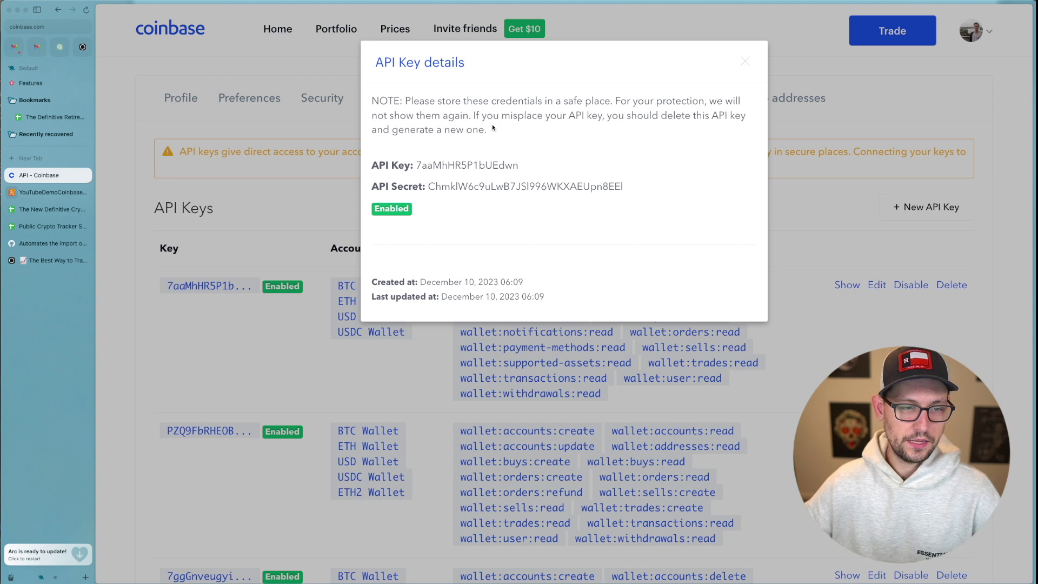
Paste the new Coinbase API key into COINBASE_PUBLIC_KEY in lambda_function.py.
{"action": "double_click", "coordinate": [481, 166]}
{"action": "key", "text": "super+c"}
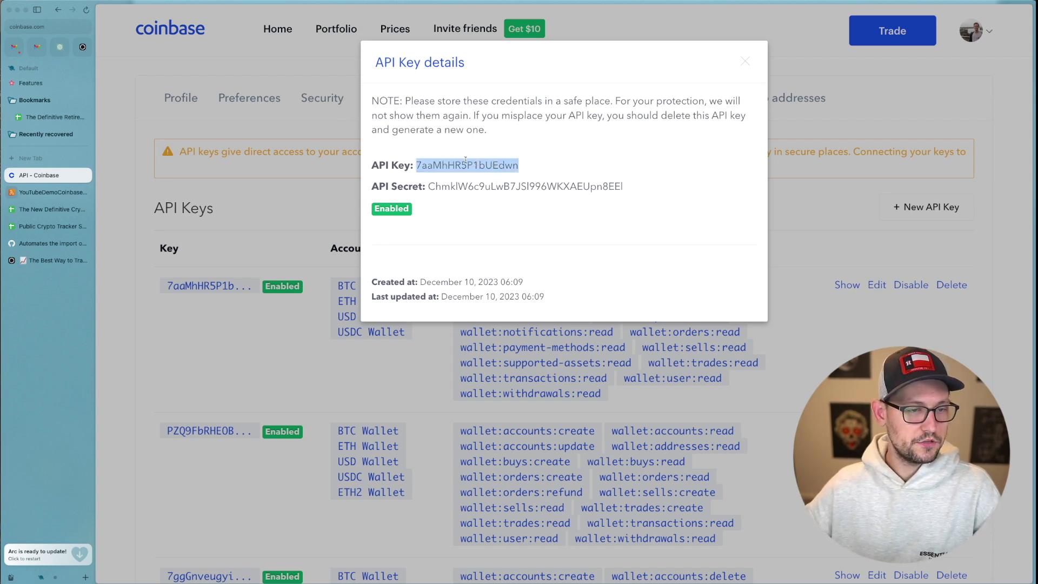
{"action": "left_click", "coordinate": [46, 193]}
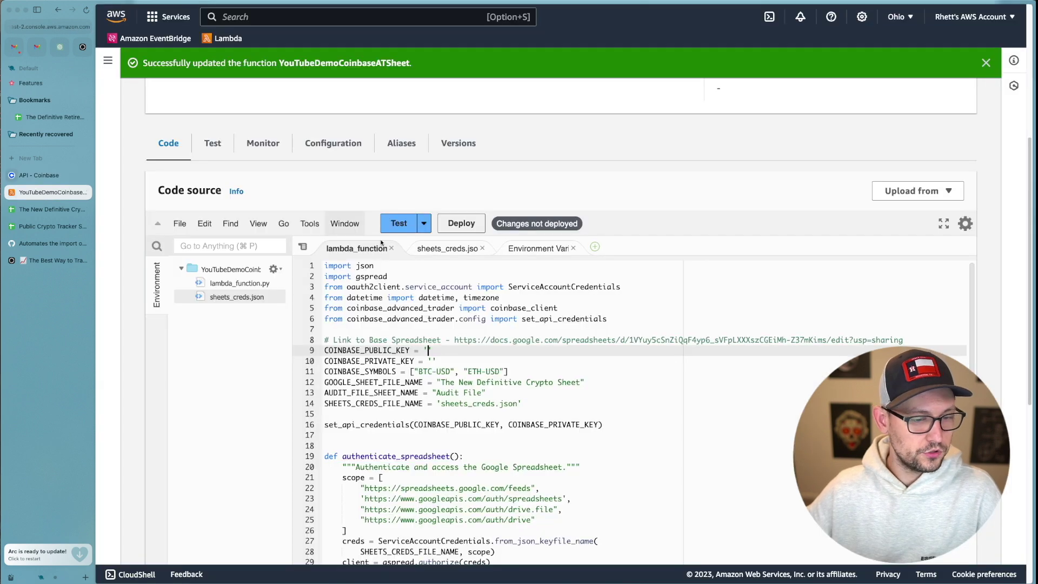
{"action": "left_click", "coordinate": [428, 350]}
{"action": "key", "text": "super+v"}
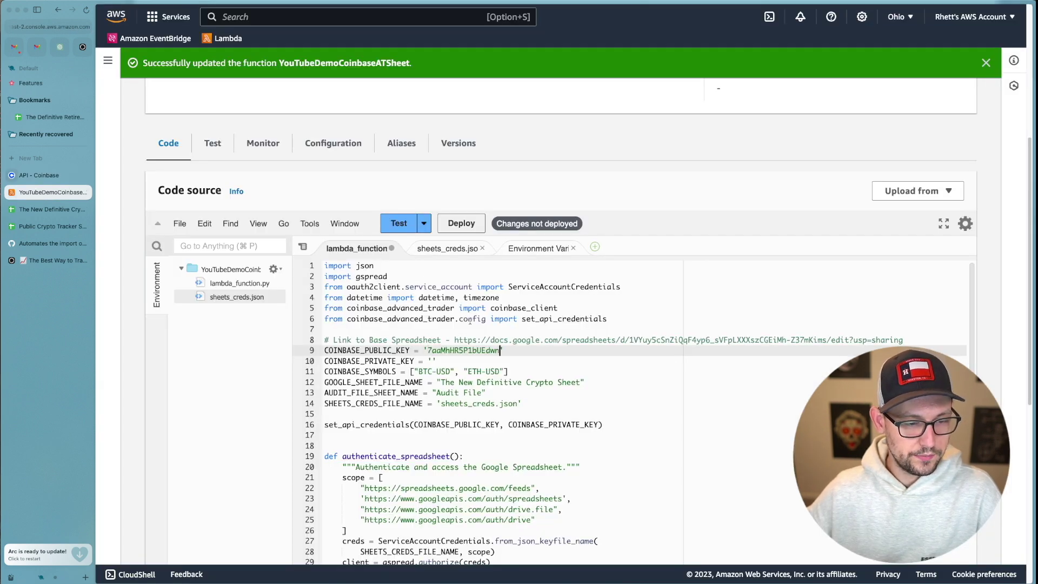
Copy the Coinbase API secret and paste it into COINBASE_PRIVATE_KEY.
{"action": "left_click", "coordinate": [59, 176]}
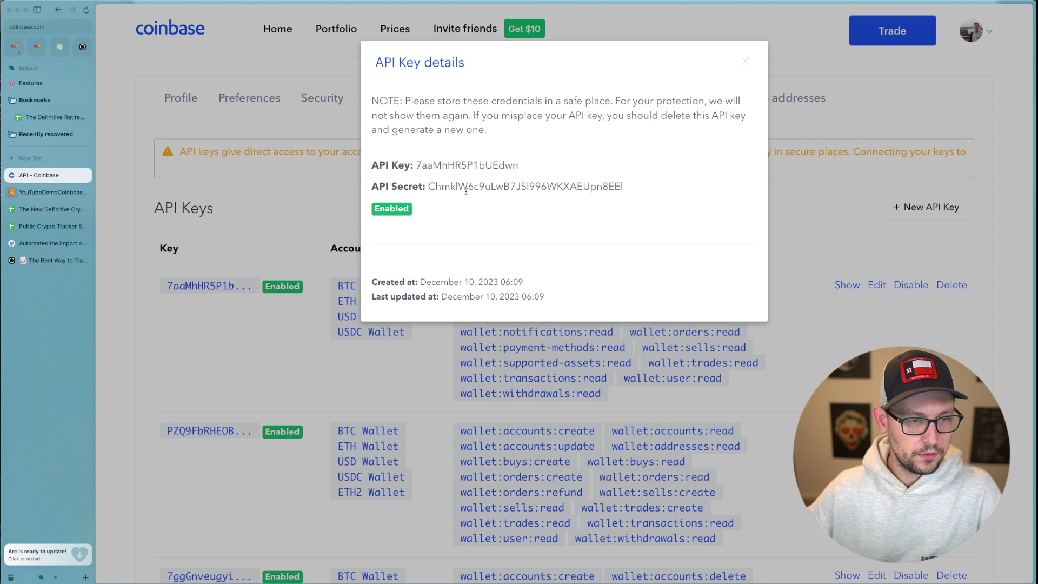
{"action": "double_click", "coordinate": [525, 186]}
{"action": "key", "text": "super+c"}
{"action": "left_click", "coordinate": [47, 193]}
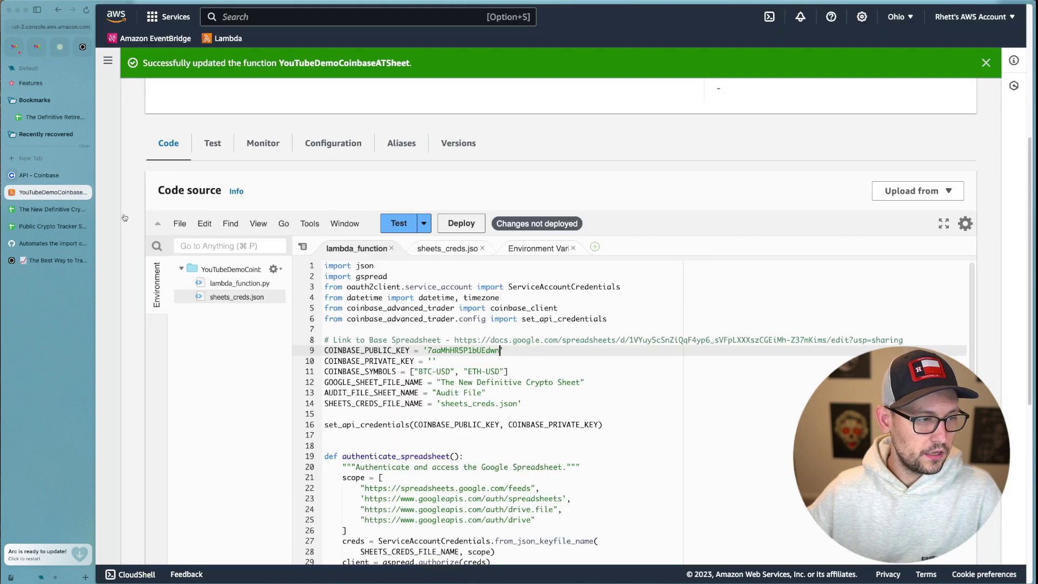
{"action": "left_click", "coordinate": [434, 360]}
{"action": "key", "text": "super+v"}
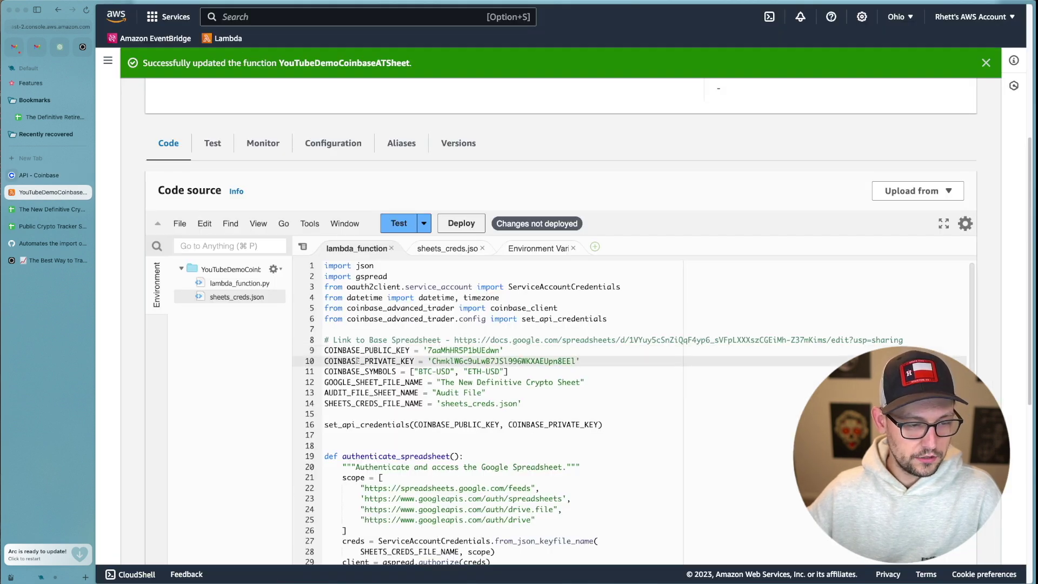
Deploy the updated Lambda function code.
{"action": "left_click", "coordinate": [500, 308]}
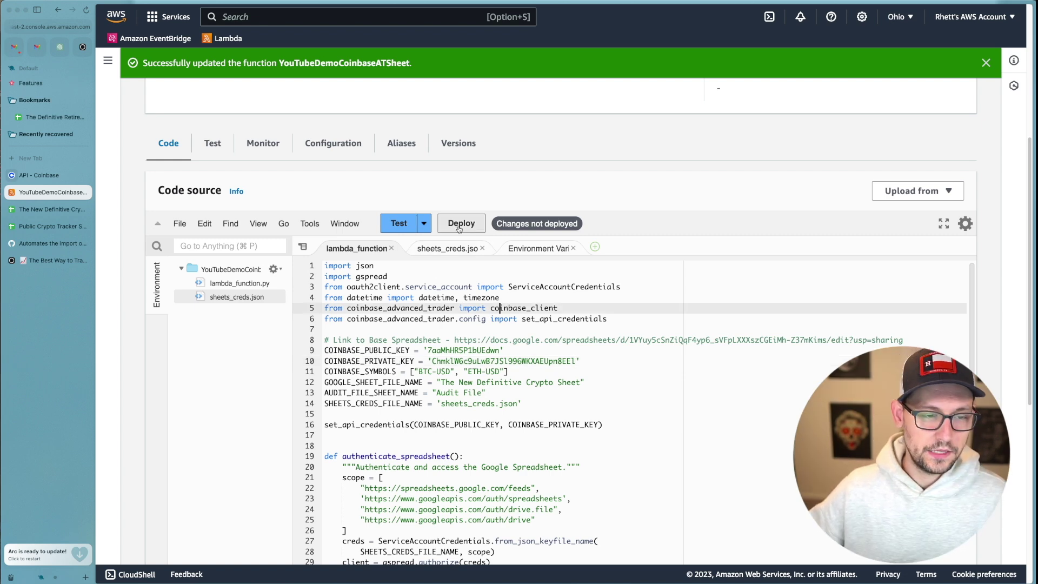
{"action": "left_click", "coordinate": [472, 225]}
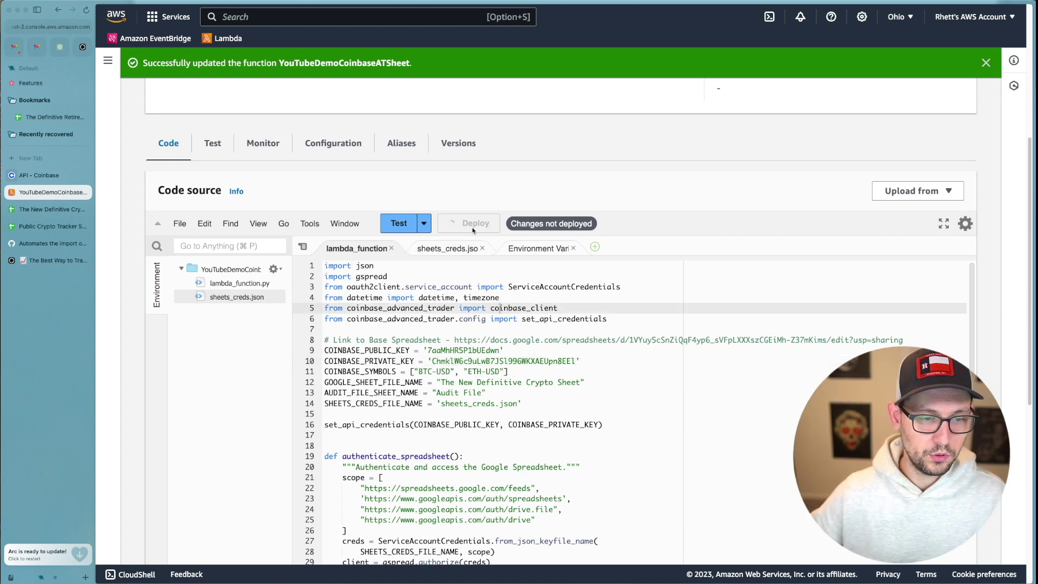
{"action": "scroll", "coordinate": [472, 227], "scroll_direction": "down", "scroll_amount": 1}
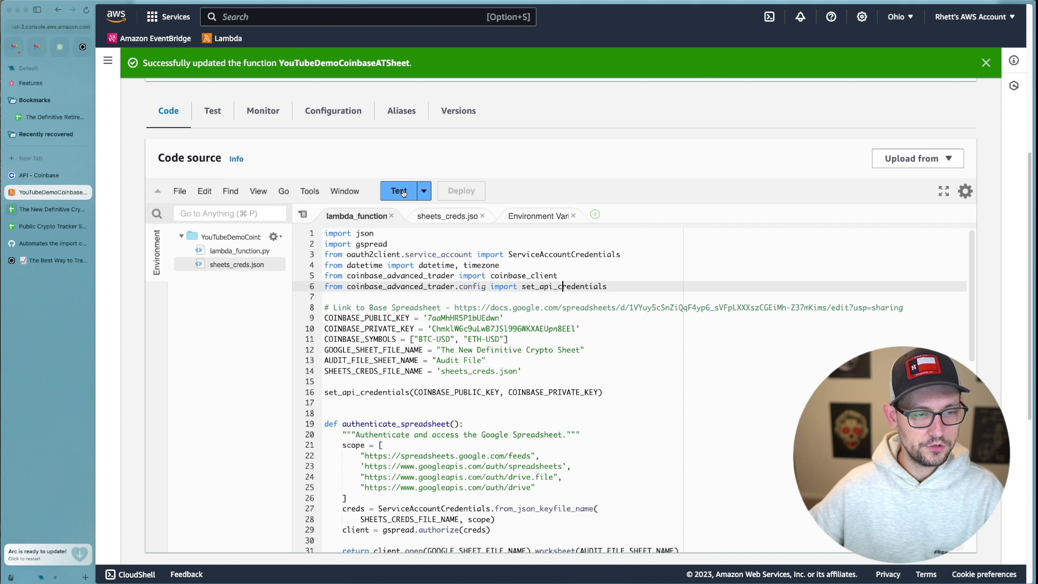
Configure and save a test event named 'test'.
{"action": "left_click", "coordinate": [403, 191]}
{"action": "left_click", "coordinate": [538, 207]}
{"action": "type", "text": "test"}
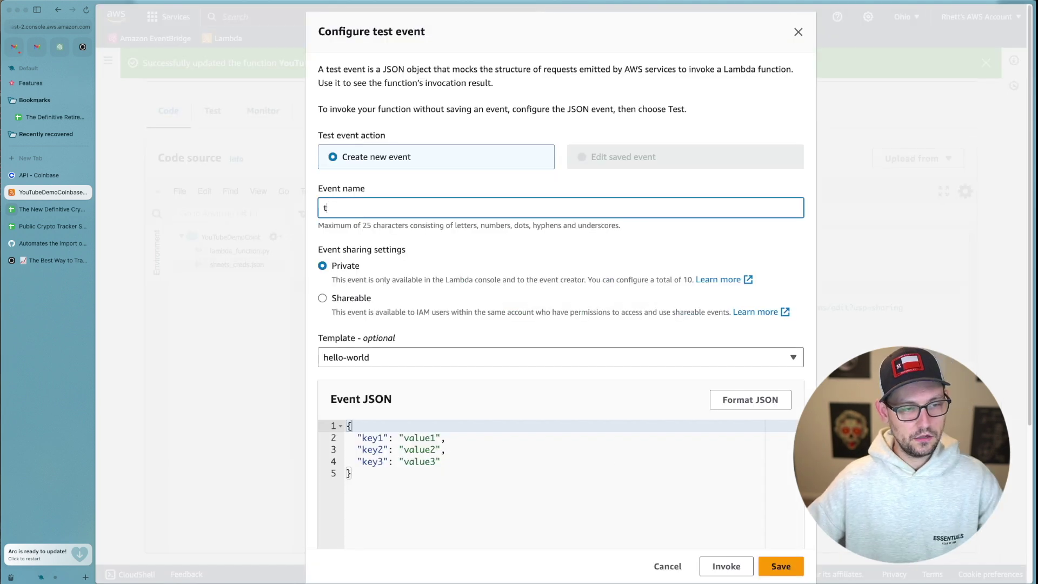
{"action": "left_click", "coordinate": [781, 566]}
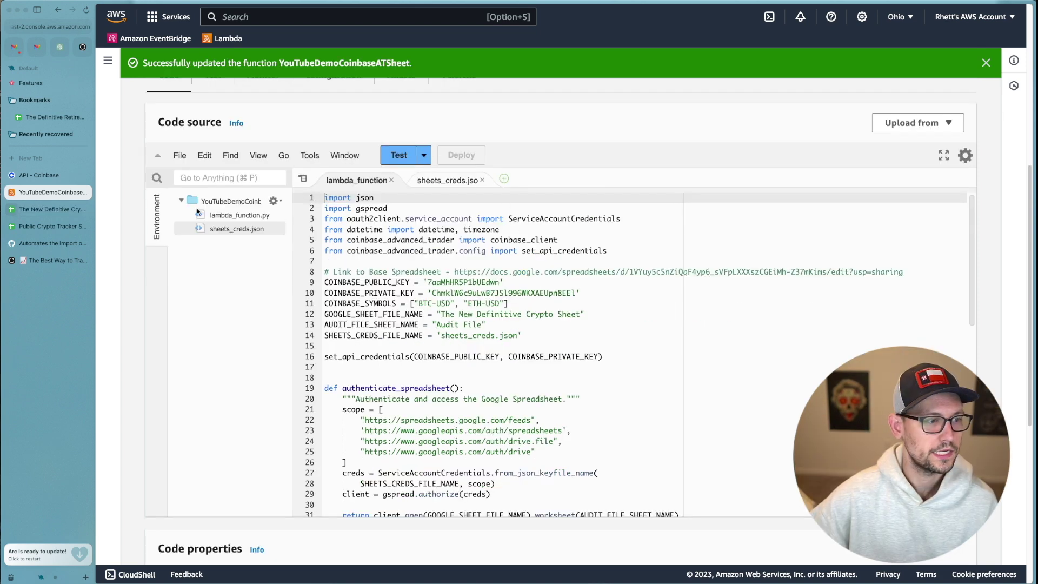
Run the 'test' event, watch Coinbase rows fill the sheet, and read the 429 quota error.
{"action": "left_click", "coordinate": [49, 213]}
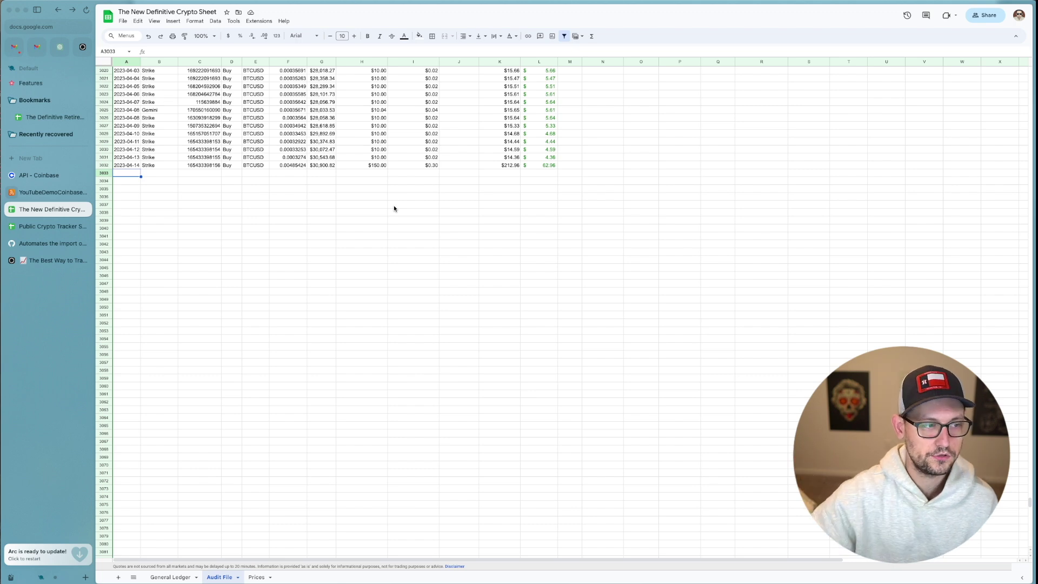
{"action": "left_click", "coordinate": [46, 192]}
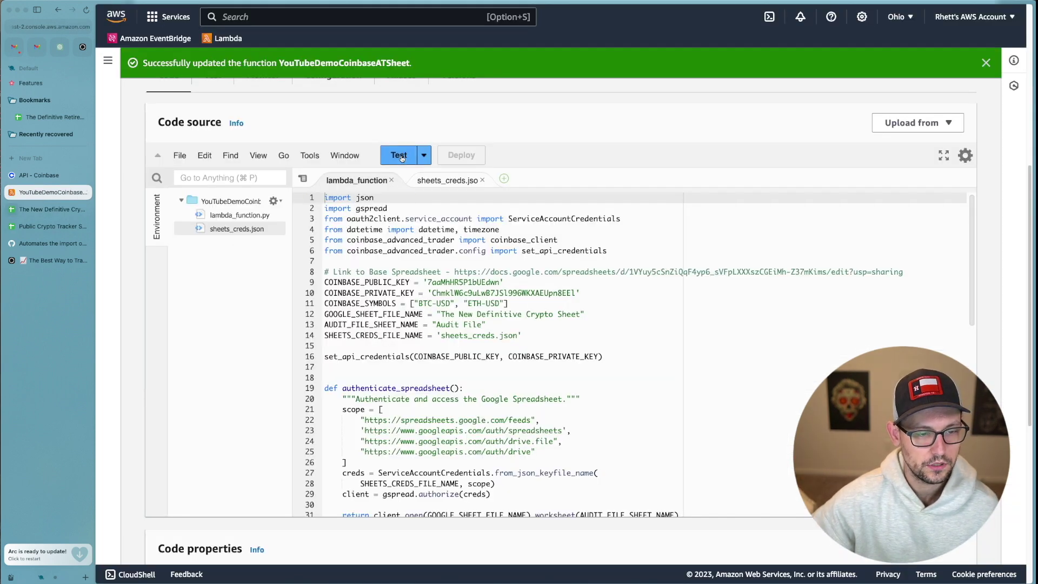
{"action": "left_click", "coordinate": [400, 156]}
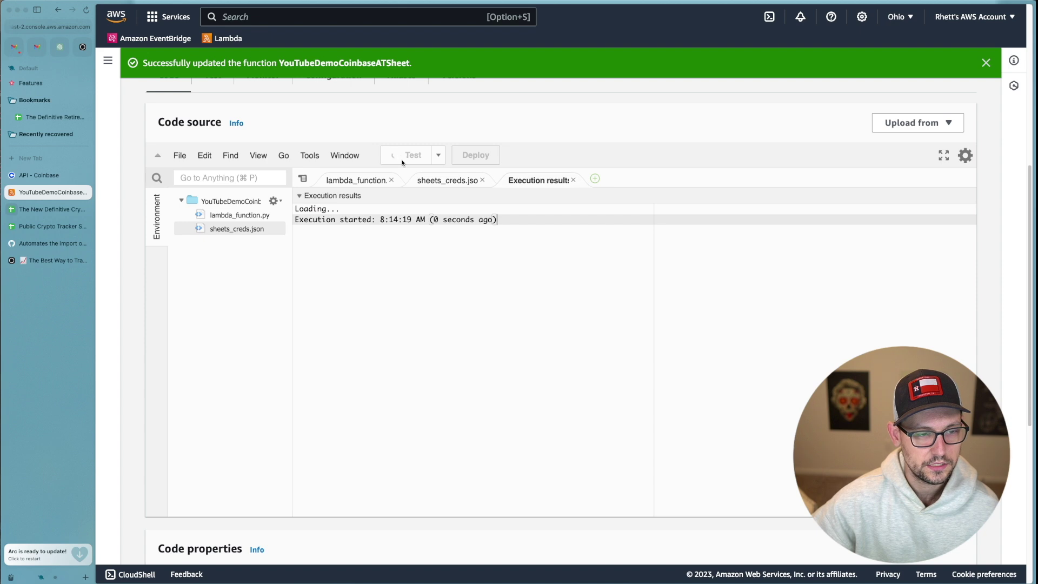
{"action": "left_click", "coordinate": [53, 211]}
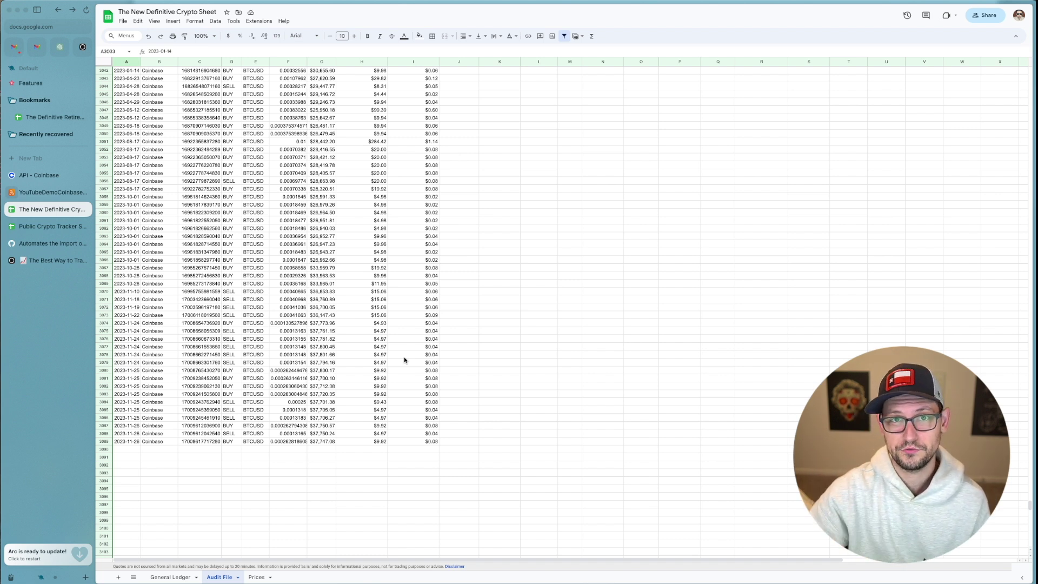
{"action": "left_click_drag", "start_coordinate": [492, 262], "coordinate": [620, 335]}
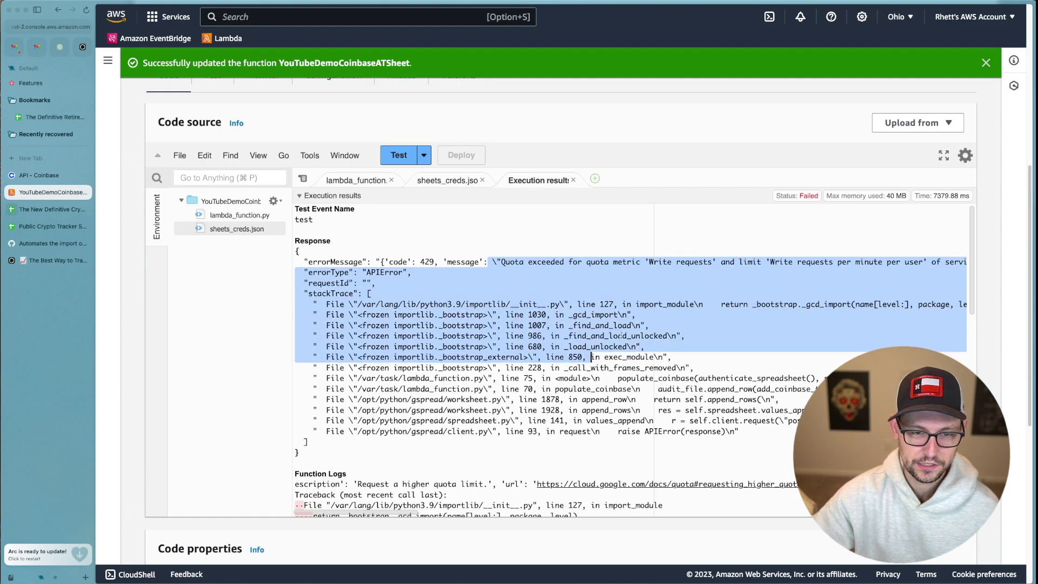
{"action": "left_click", "coordinate": [657, 260]}
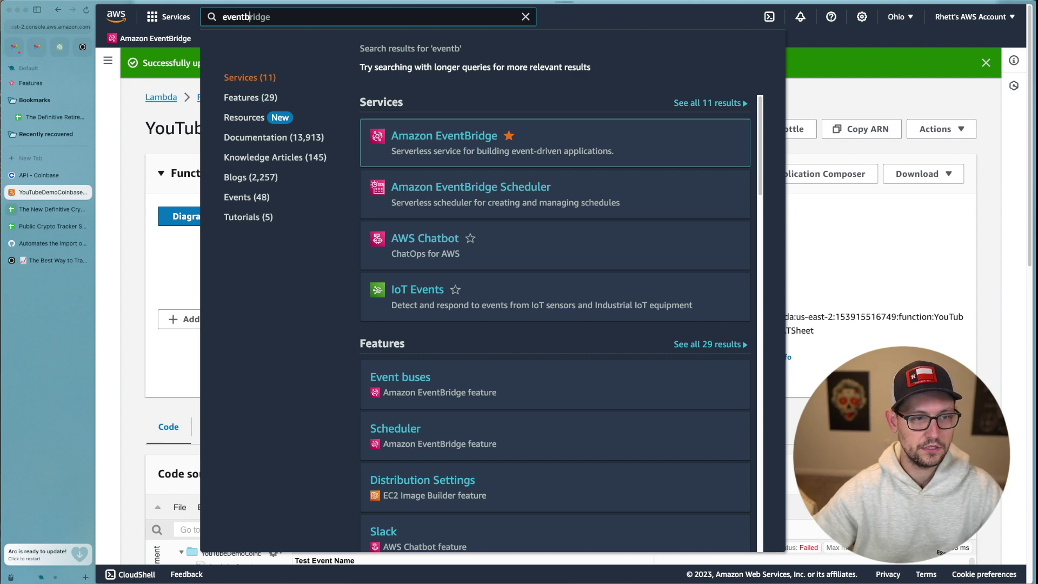
Start a new EventBridge schedule named 'AutomateCryptoSp'.
{"action": "key", "text": "Return"}
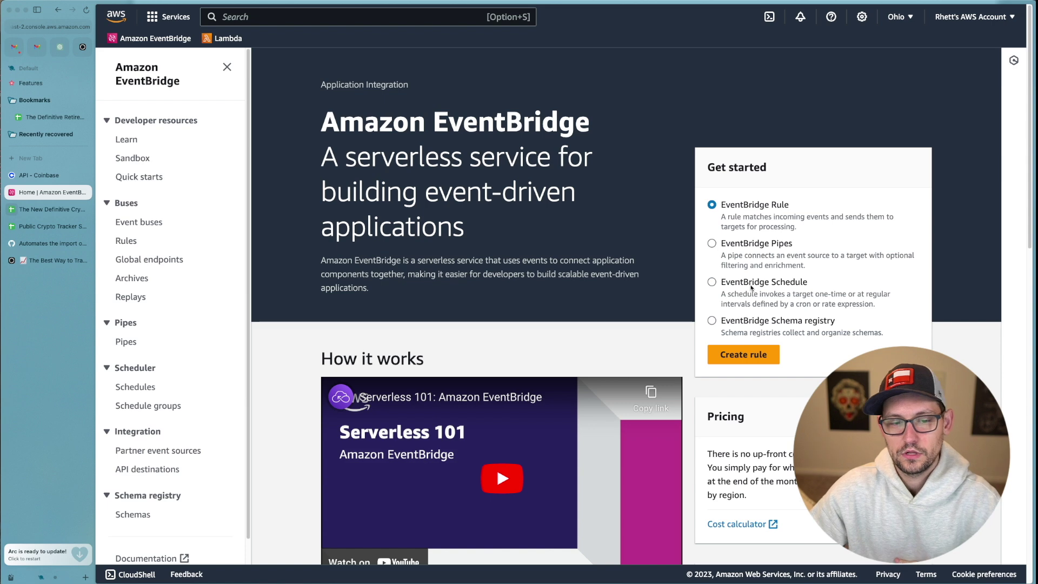
{"action": "left_click", "coordinate": [751, 284]}
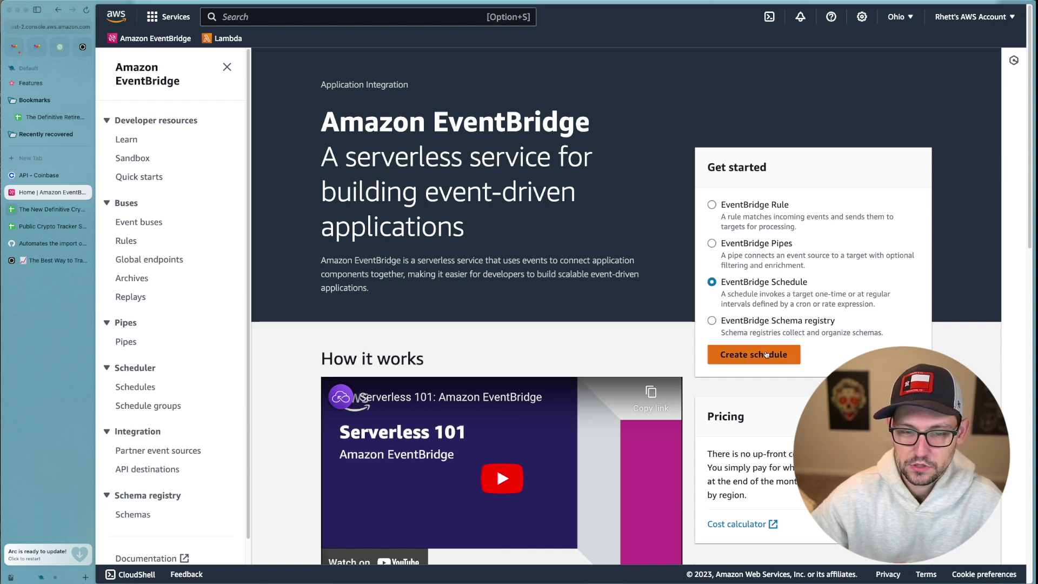
{"action": "left_click", "coordinate": [766, 354]}
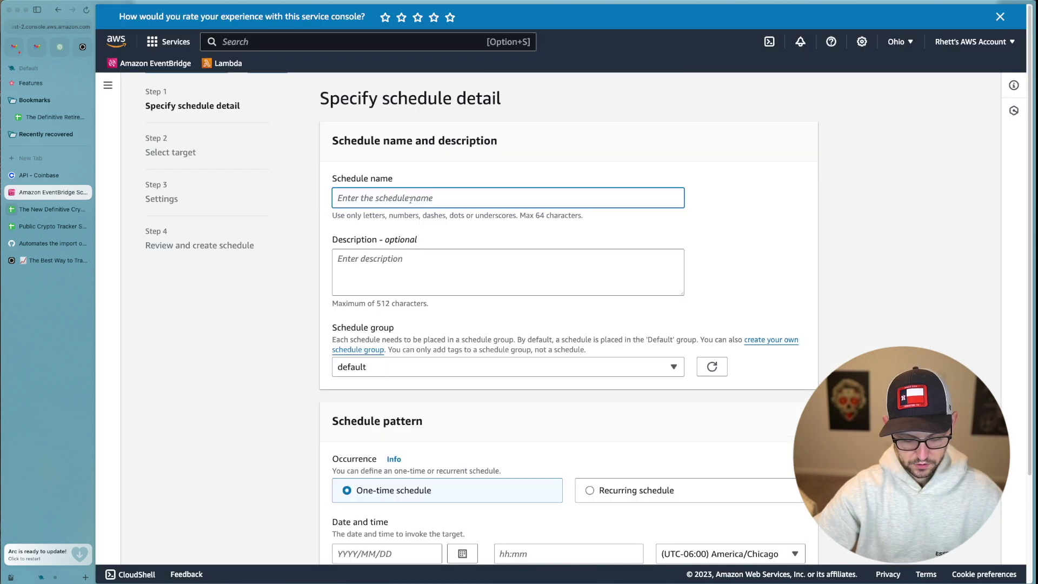
{"action": "type", "text": "AutomateCryptoSp"}
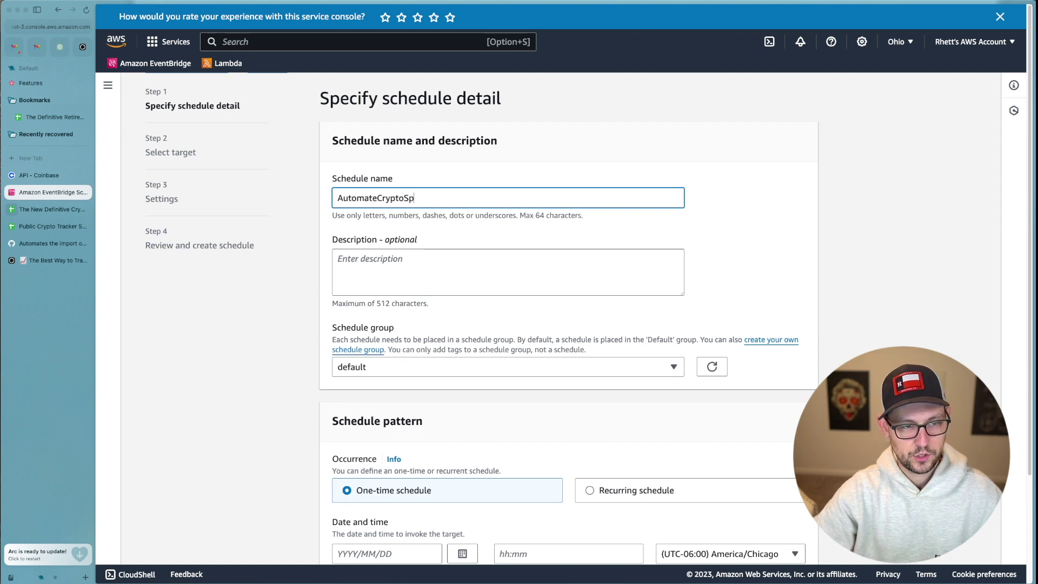
Make the schedule recurring and rate-based at 1 days.
{"action": "scroll", "coordinate": [630, 365], "scroll_direction": "down", "scroll_amount": 3}
{"action": "left_click", "coordinate": [632, 490]}
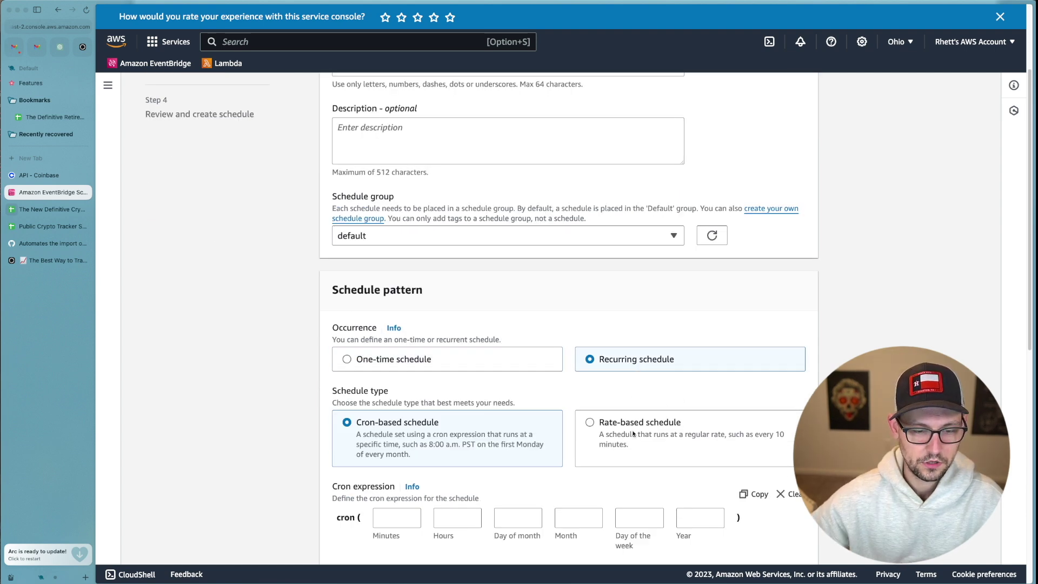
{"action": "scroll", "coordinate": [634, 433], "scroll_direction": "down", "scroll_amount": 3}
{"action": "left_click", "coordinate": [628, 327]}
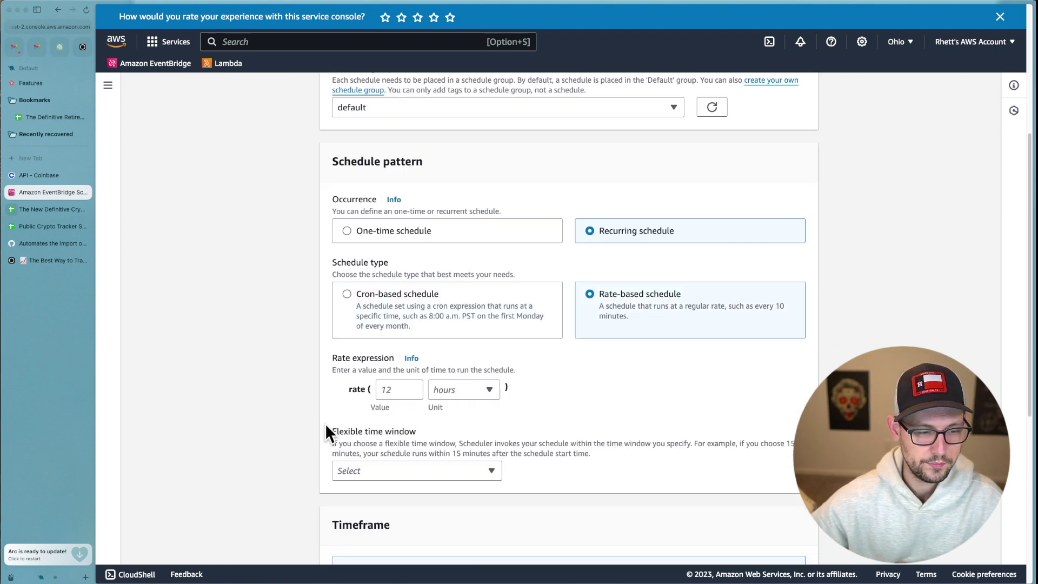
{"action": "left_click", "coordinate": [463, 389]}
{"action": "left_click", "coordinate": [444, 448]}
{"action": "left_click", "coordinate": [403, 390]}
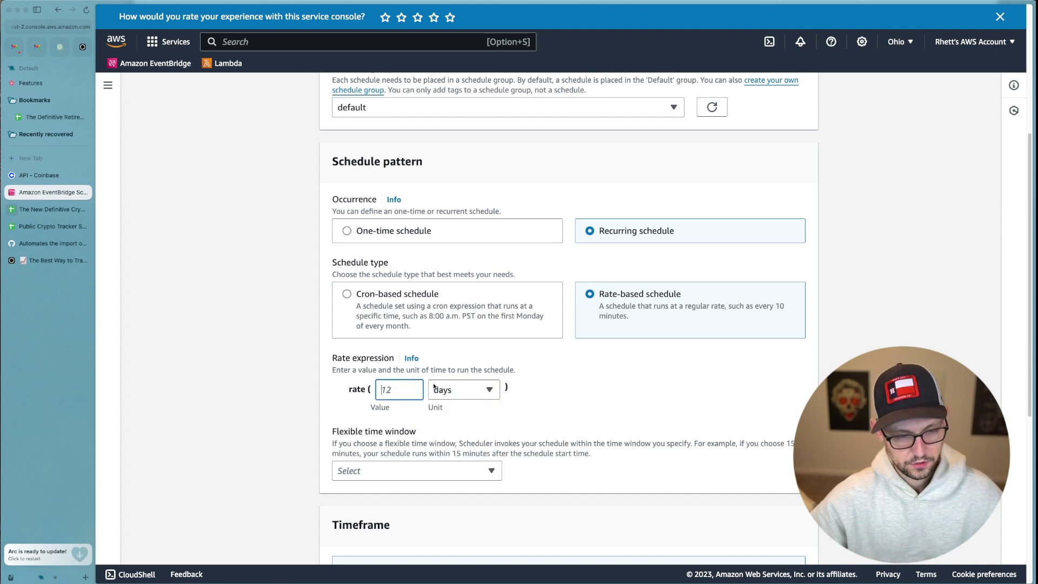
{"action": "type", "text": "1"}
Turn the flexible time window Off and move on to target selection.
{"action": "scroll", "coordinate": [626, 401], "scroll_direction": "down", "scroll_amount": 8}
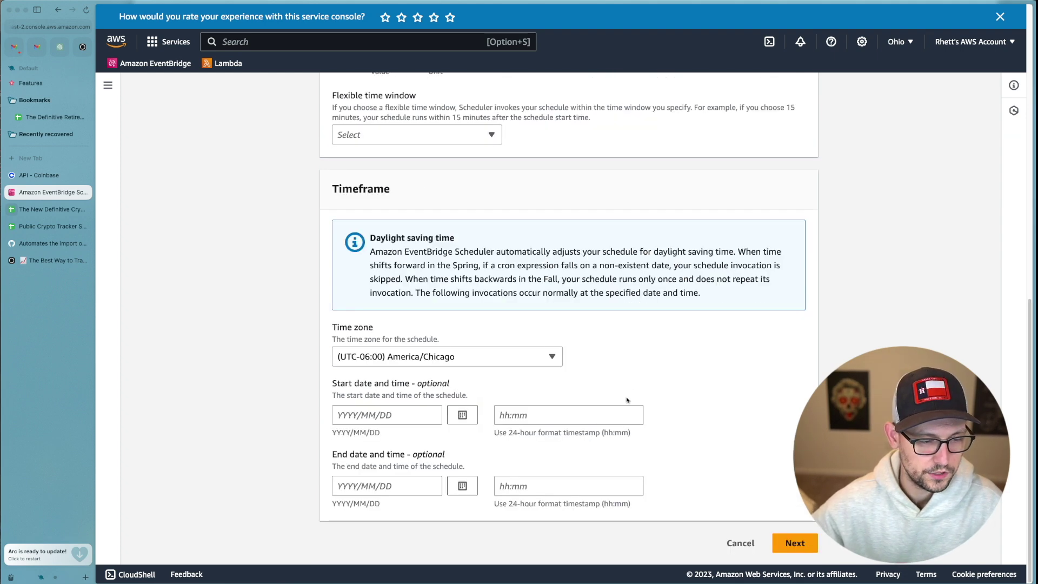
{"action": "left_click", "coordinate": [794, 543]}
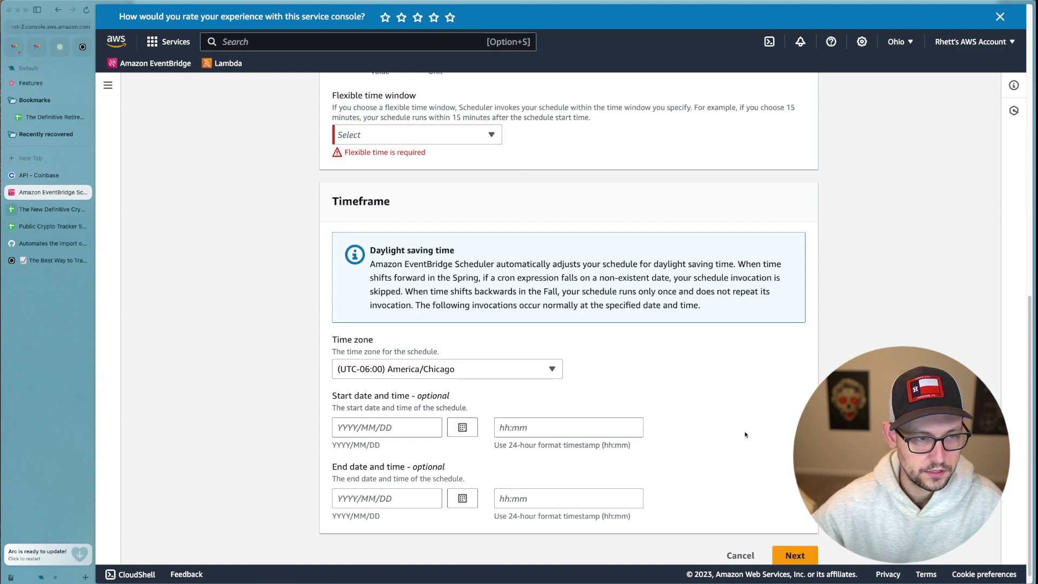
{"action": "left_click", "coordinate": [416, 135]}
{"action": "left_click", "coordinate": [418, 152]}
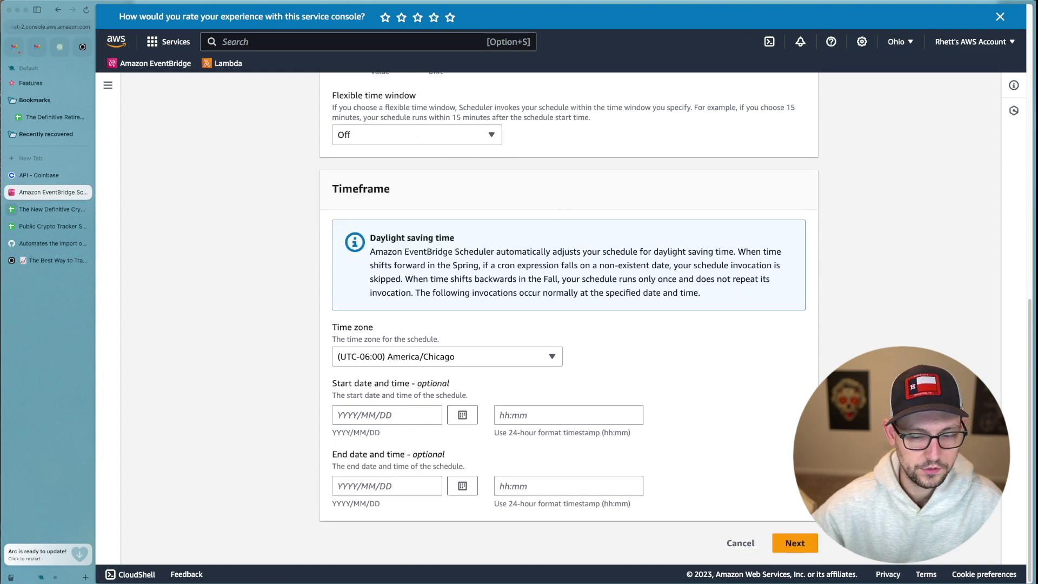
{"action": "left_click", "coordinate": [809, 536]}
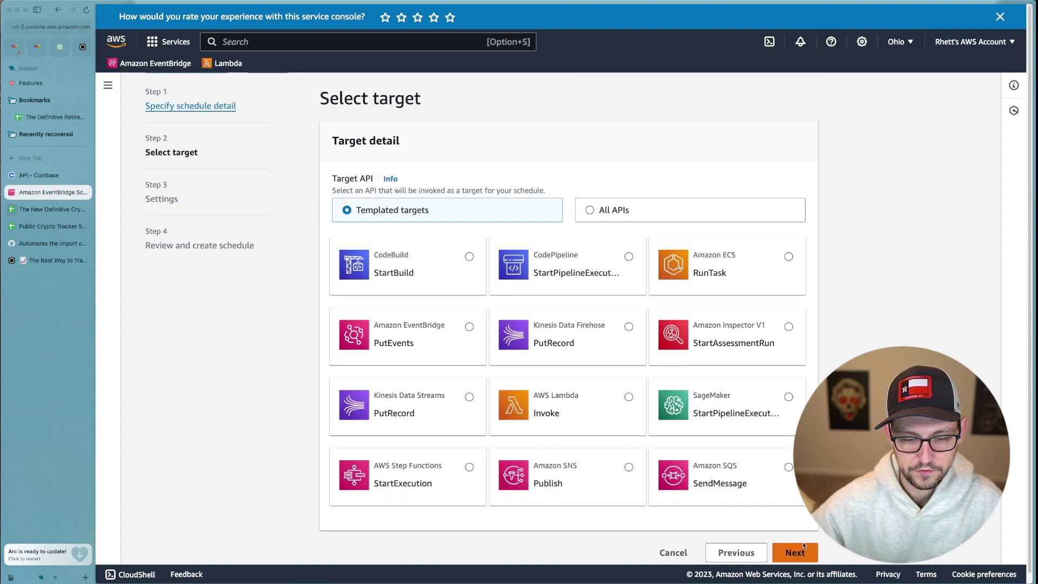
Target the AWS Lambda Invoke API with the YouTubeDemoCoinbaseATSheet function.
{"action": "left_click", "coordinate": [620, 408]}
{"action": "scroll", "coordinate": [621, 400], "scroll_direction": "down", "scroll_amount": 3}
{"action": "scroll", "coordinate": [622, 396], "scroll_direction": "down", "scroll_amount": 5}
{"action": "left_click", "coordinate": [486, 130]}
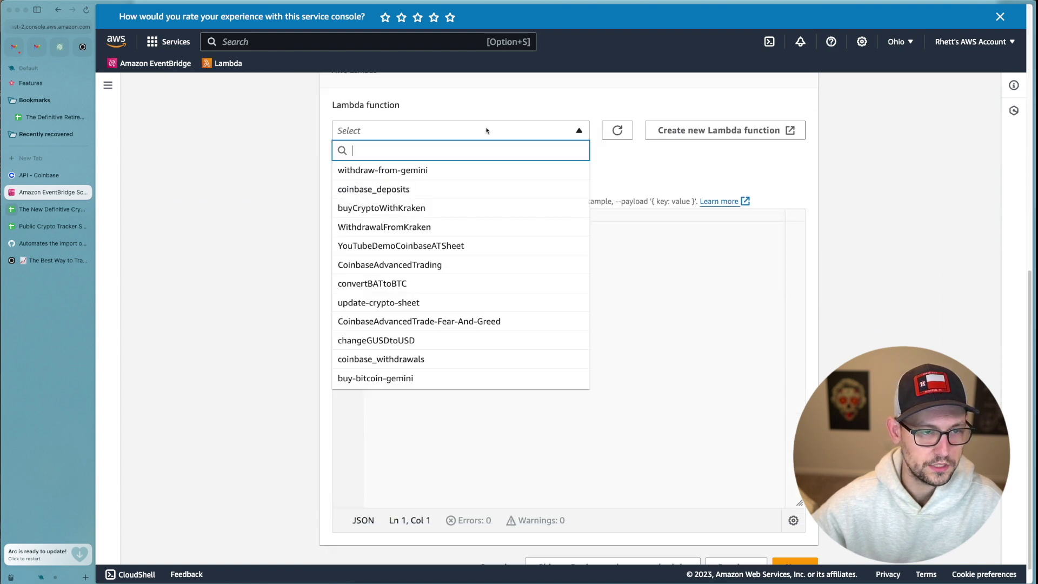
{"action": "left_click", "coordinate": [441, 253]}
{"action": "scroll", "coordinate": [648, 379], "scroll_direction": "down", "scroll_amount": 1}
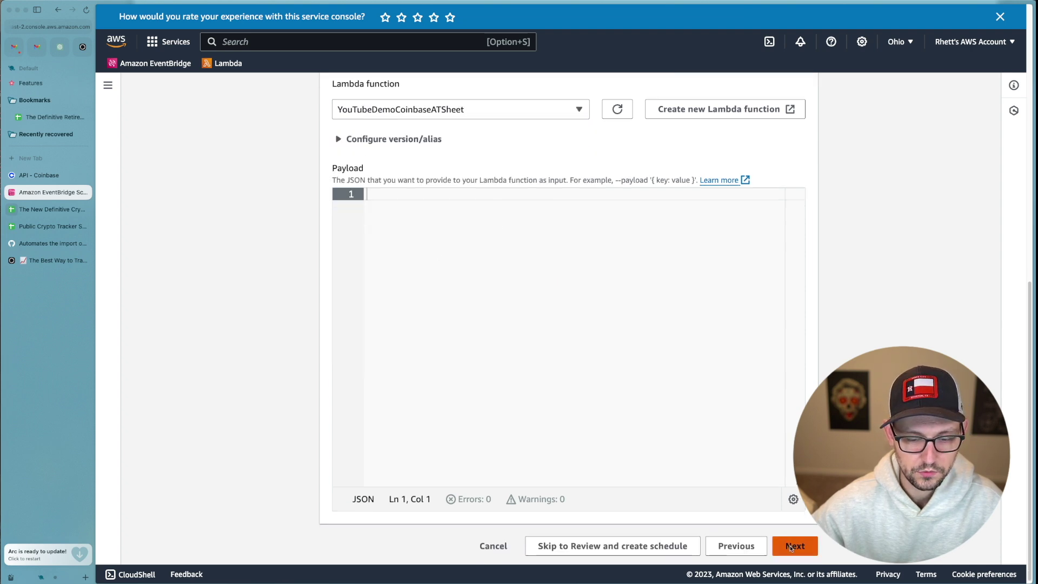
{"action": "left_click", "coordinate": [791, 547]}
Set the after-completion action to NONE and create the schedule from the review page.
{"action": "left_click", "coordinate": [432, 340]}
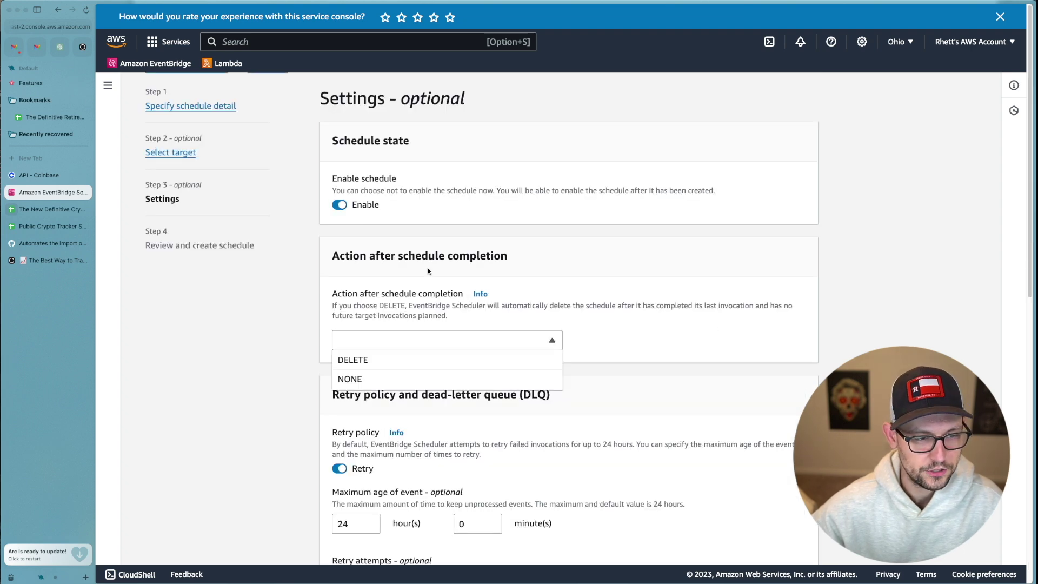
{"action": "left_click", "coordinate": [441, 377]}
{"action": "scroll", "coordinate": [571, 351], "scroll_direction": "down", "scroll_amount": 10}
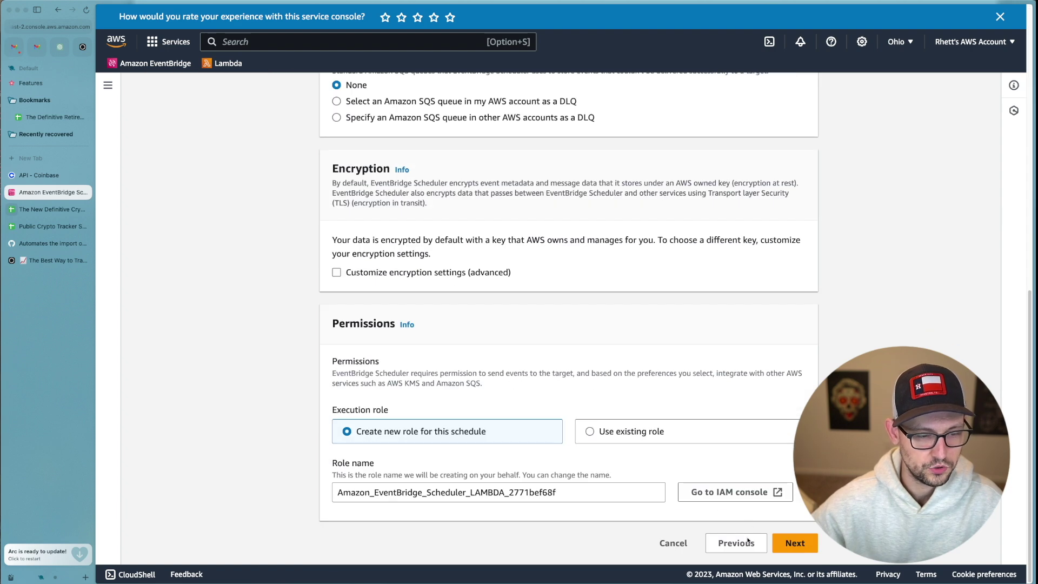
{"action": "left_click", "coordinate": [795, 545]}
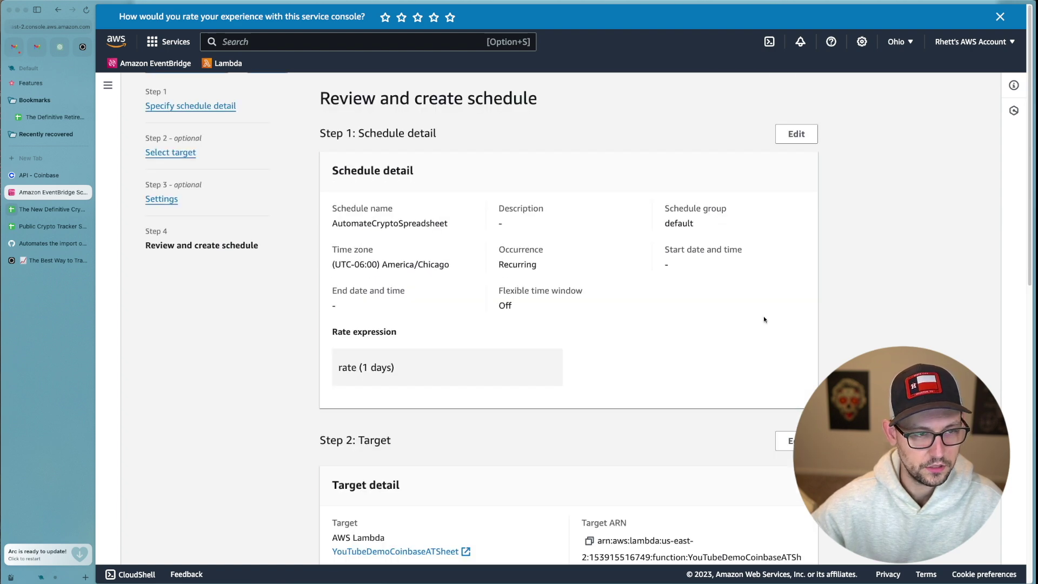
{"action": "scroll", "coordinate": [764, 319], "scroll_direction": "down", "scroll_amount": 15}
{"action": "left_click", "coordinate": [757, 544]}
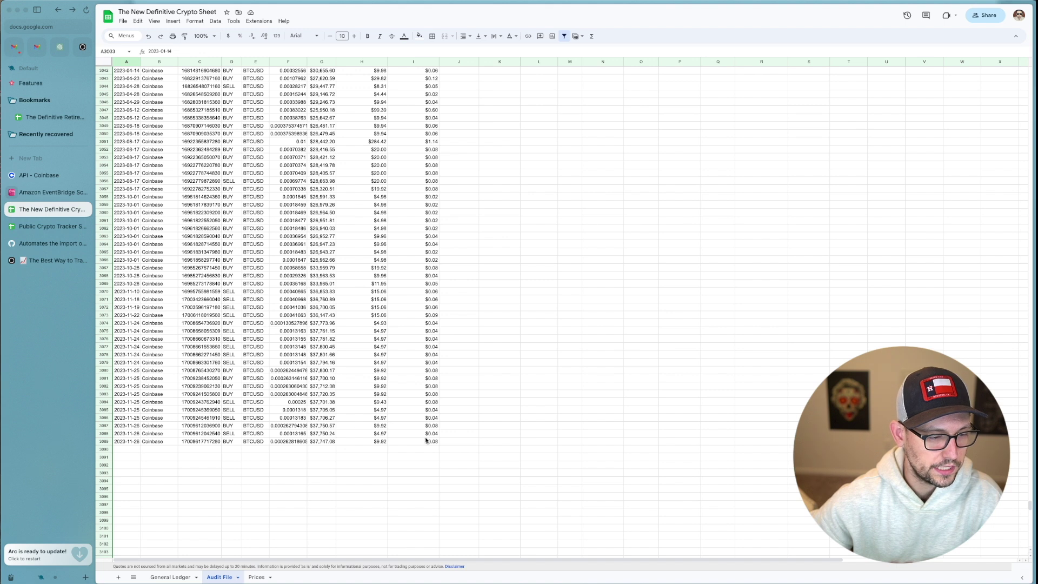
Select the new Audit File rows A3066:J3090 and scroll through the appended Coinbase transactions.
{"action": "left_click_drag", "start_coordinate": [443, 450], "coordinate": [127, 260]}
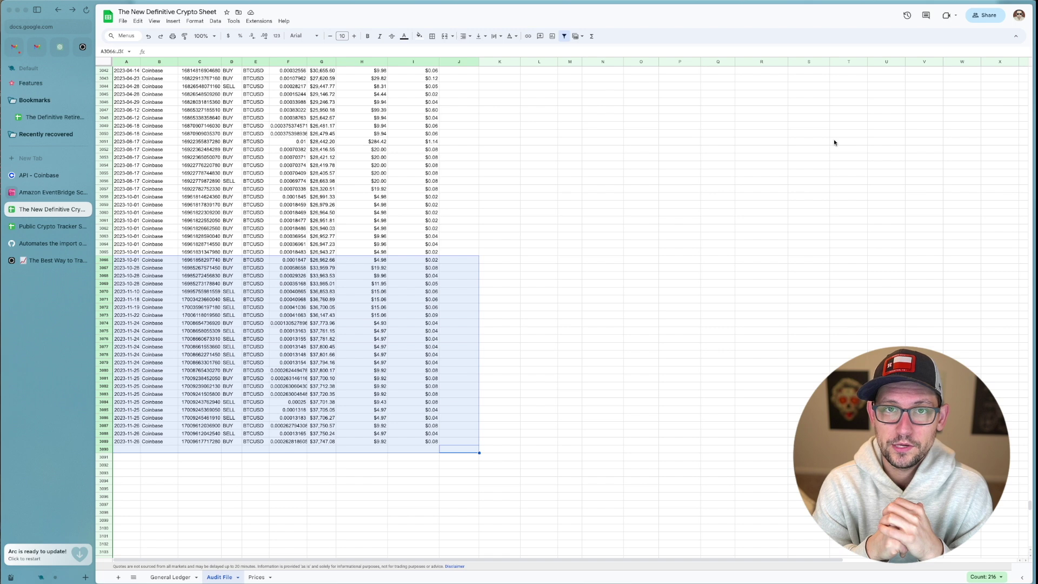
{"action": "left_click", "coordinate": [399, 391]}
{"action": "scroll", "coordinate": [399, 388], "scroll_direction": "down", "scroll_amount": 3}
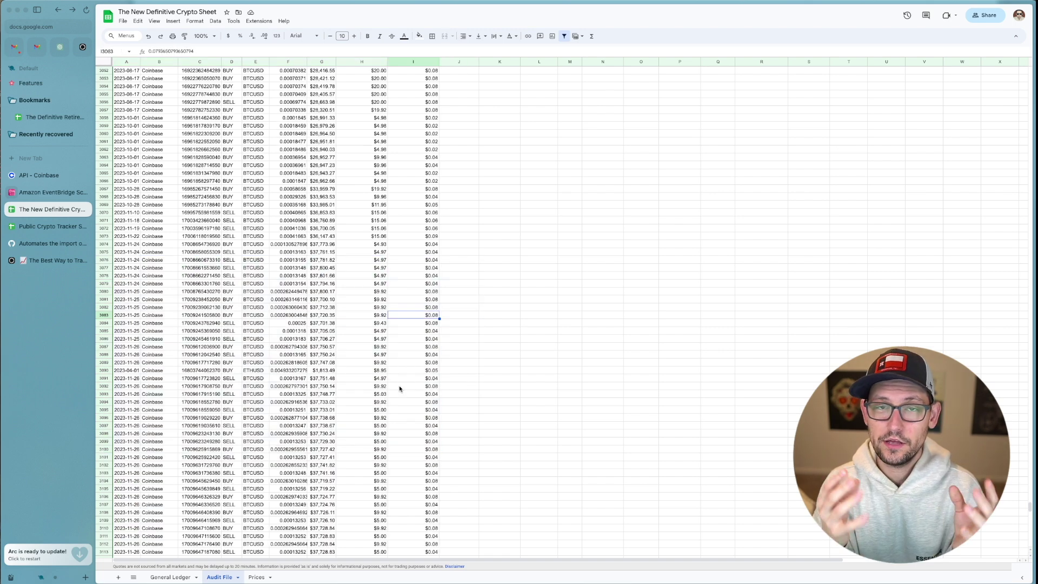